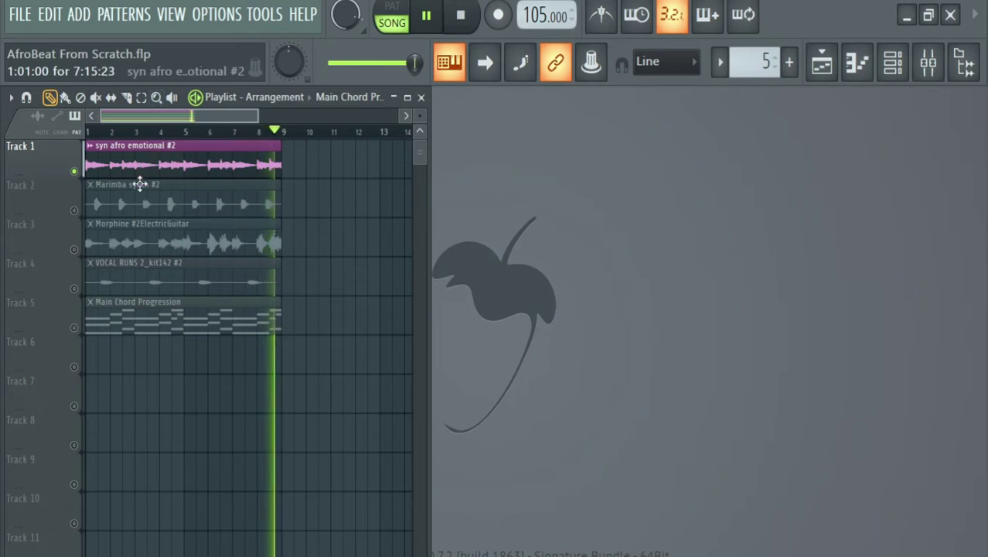
# Step: Solo the Marimba synth track in the playlist, play it back and inspect the clip's sample settings
pyautogui.rightClick(75, 211)
pyautogui.press('space')
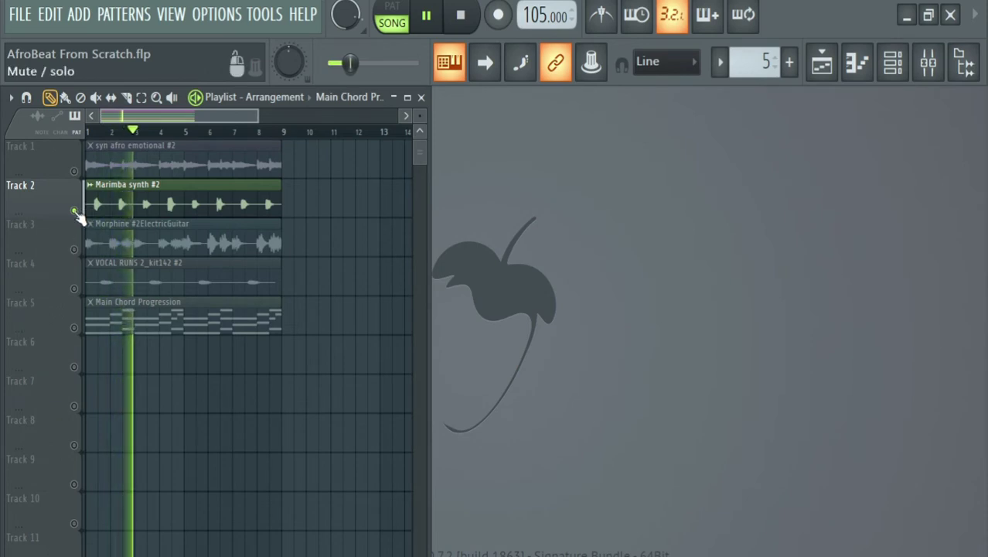
pyautogui.click(171, 189)
pyautogui.doubleClick(171, 190)
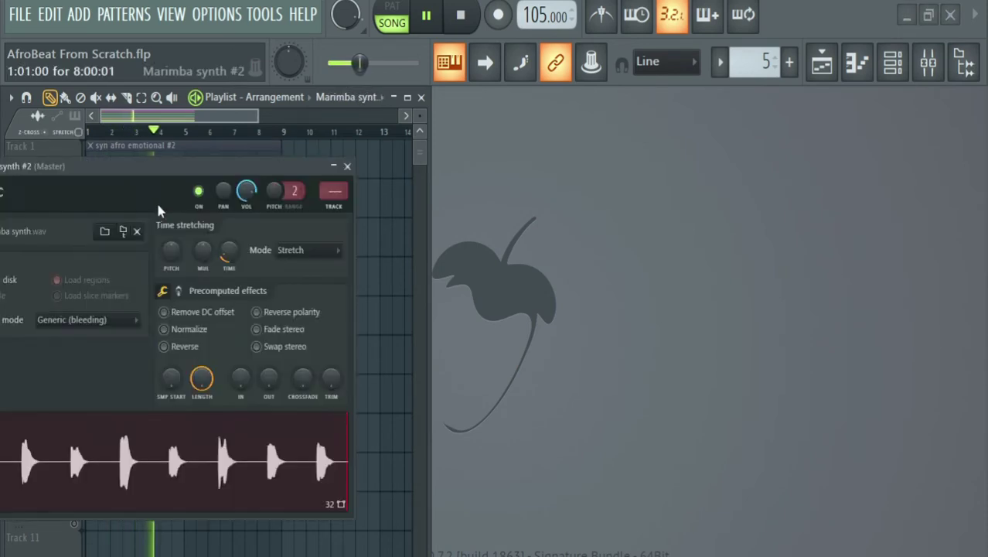
pyautogui.click(348, 168)
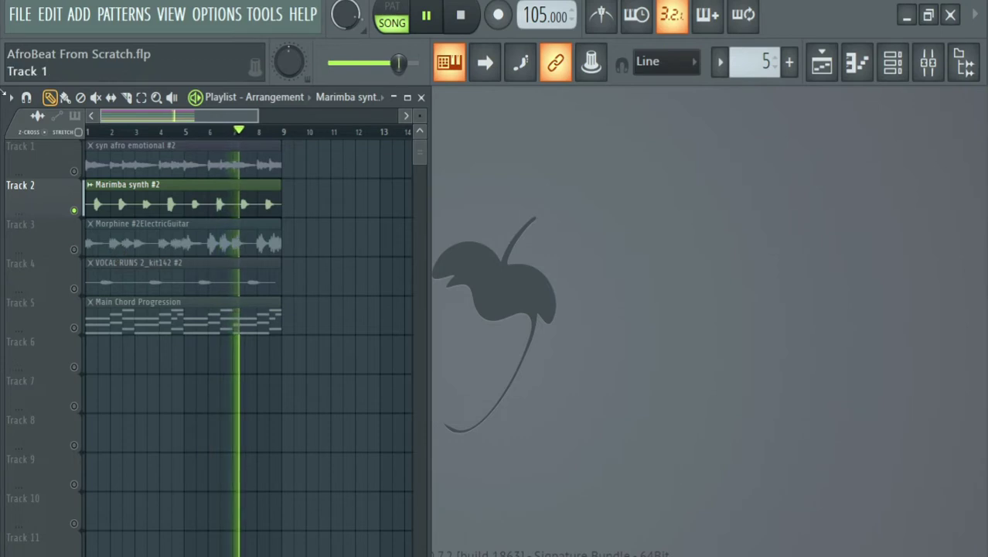
# Step: Solo the Morphine #2ElectricGuitar track and listen to it through to the end of the loop
pyautogui.rightClick(75, 251)
pyautogui.press('space')
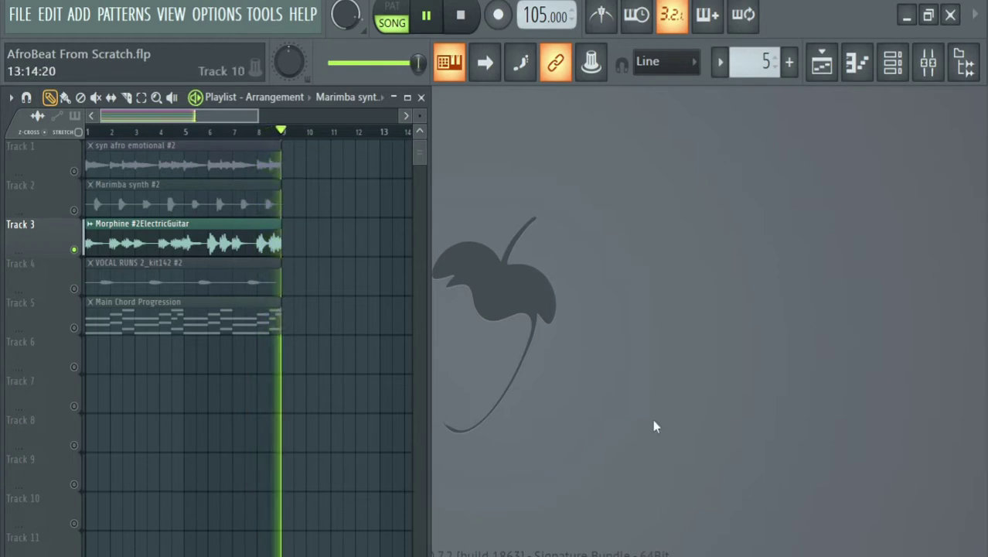
pyautogui.press('space')
# Step: Solo the VOCAL RUNS track and audition it from several positions along the loop
pyautogui.click(142, 286)
pyautogui.press('space')
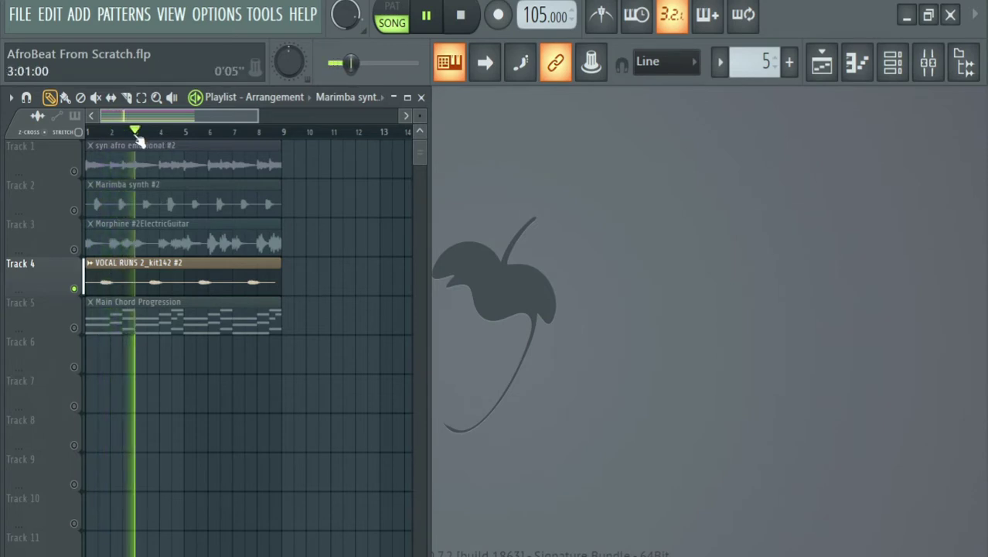
pyautogui.click(203, 131)
pyautogui.click(251, 130)
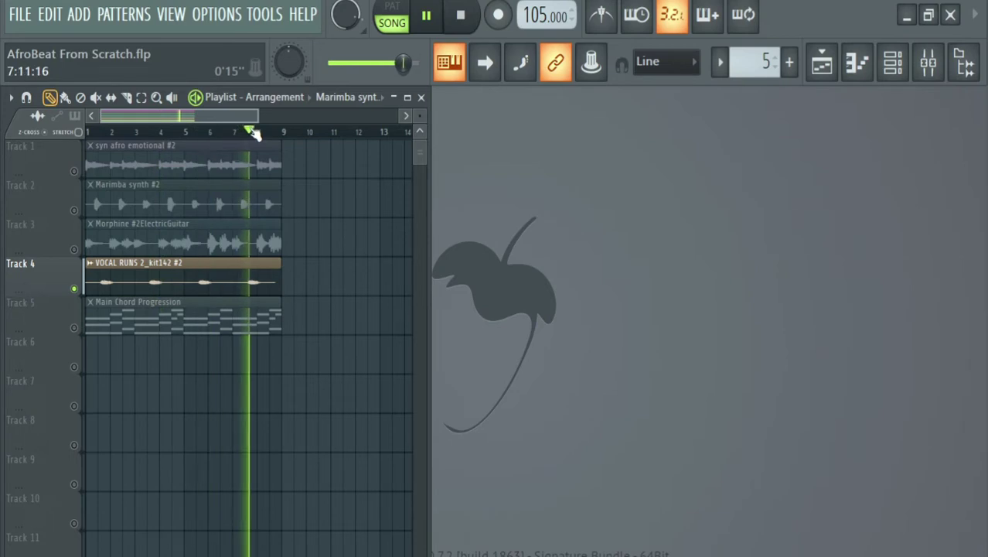
pyautogui.press('space')
# Step: Turn all the soloed-out playlist tracks back on and save the project
pyautogui.rightClick(76, 328)
pyautogui.press('Home')
pyautogui.rightClick(74, 171)
pyautogui.rightClick(75, 170)
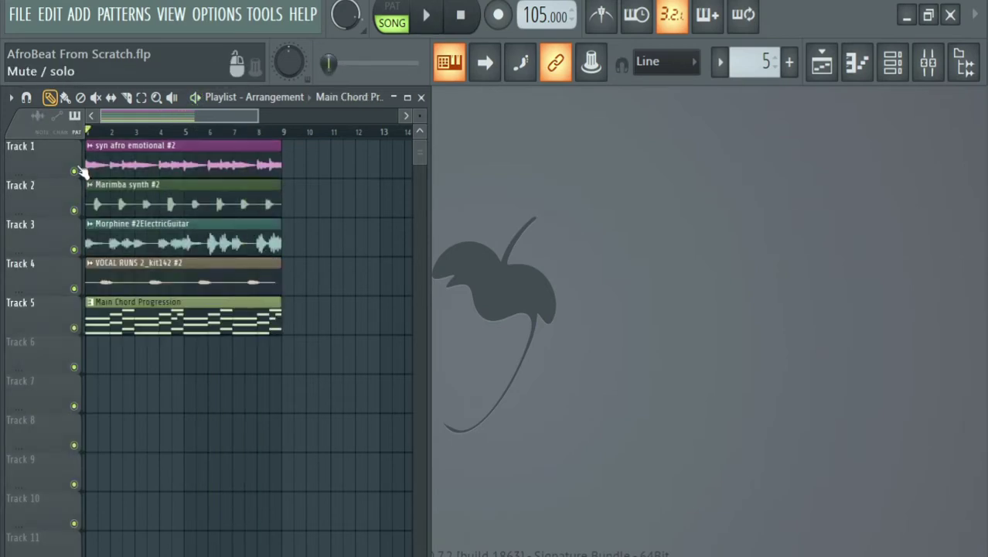
pyautogui.click(20, 14)
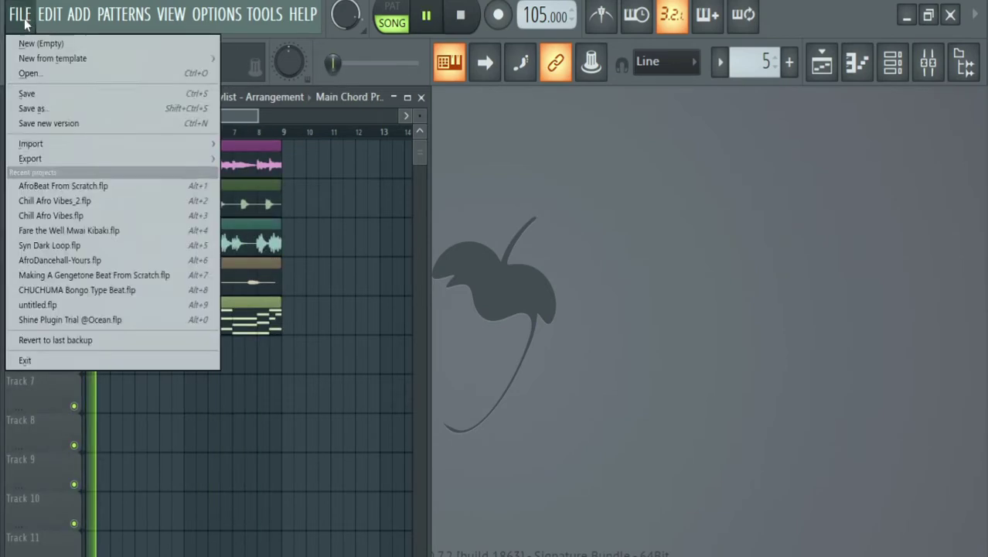
pyautogui.click(34, 93)
# Step: Route the vocal, syn afro, marimba and guitar audio channels to mixer inserts 1 to 4 in one go
pyautogui.press('F6')
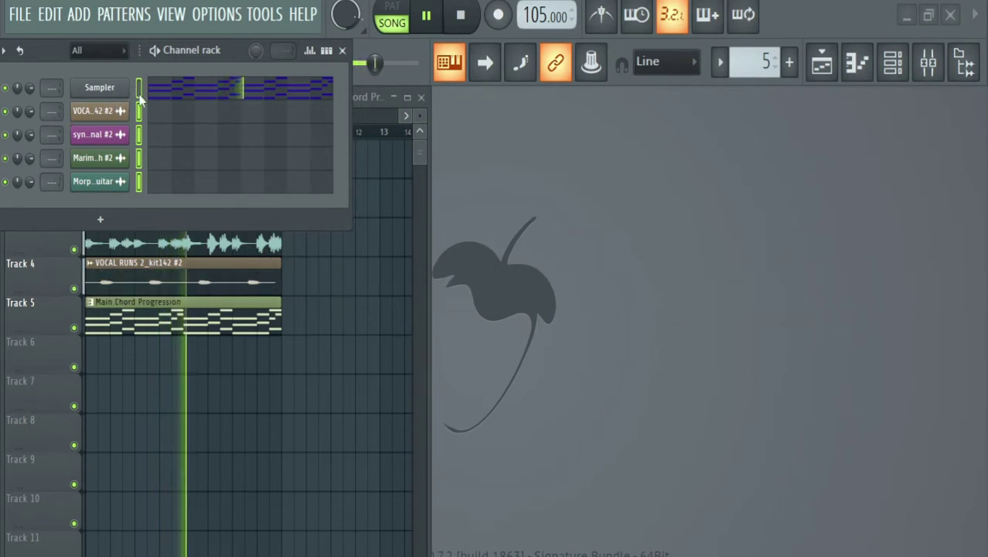
pyautogui.click(342, 50)
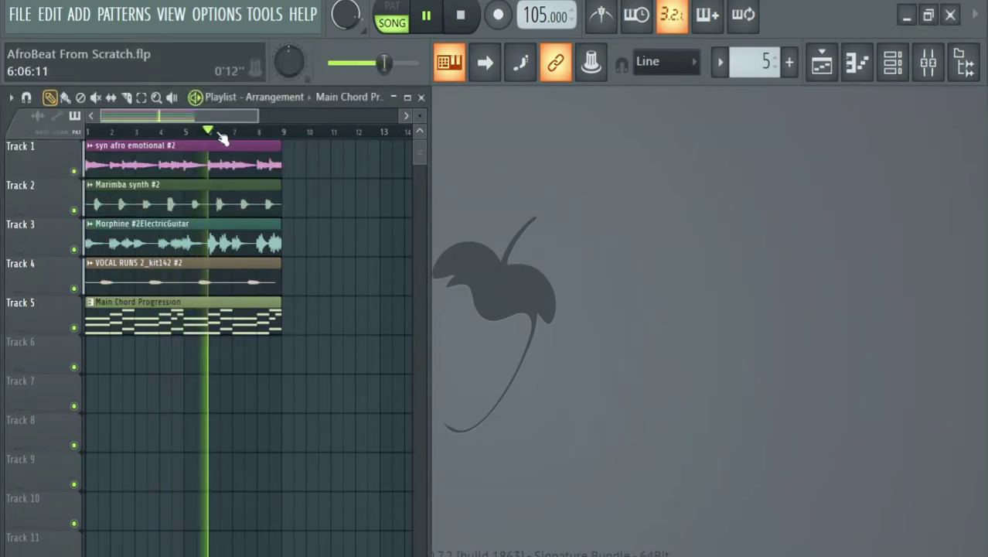
pyautogui.press('F9')
pyautogui.click(192, 119)
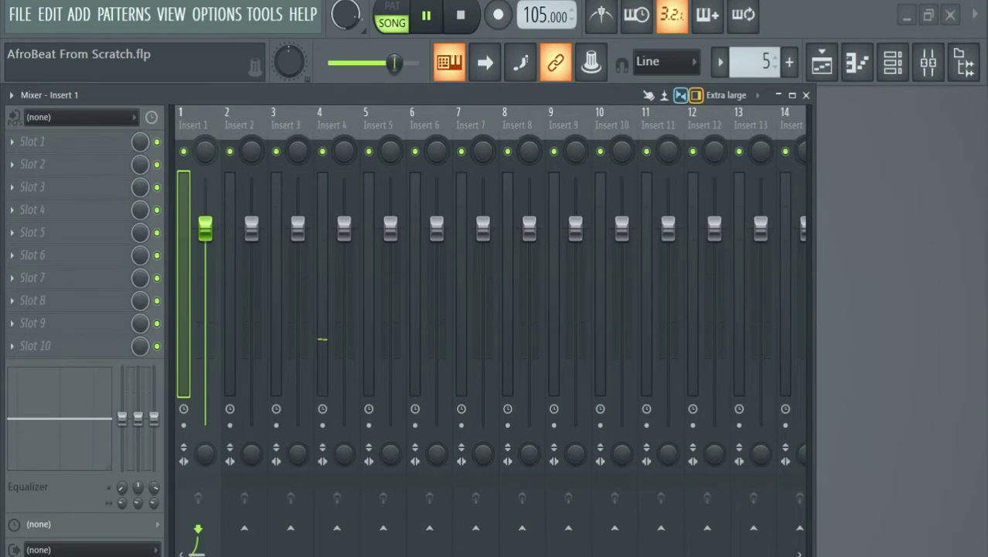
pyautogui.hotkey('ctrl', 'l')
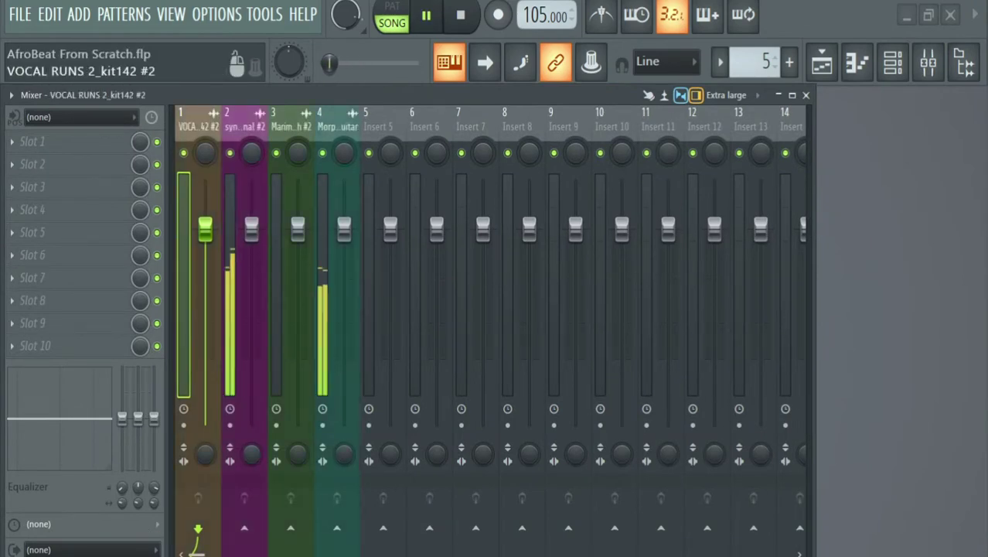
# Step: Solo the guitar's mixer insert and load Fruity Delay 2 into its first effect slot
pyautogui.rightClick(325, 154)
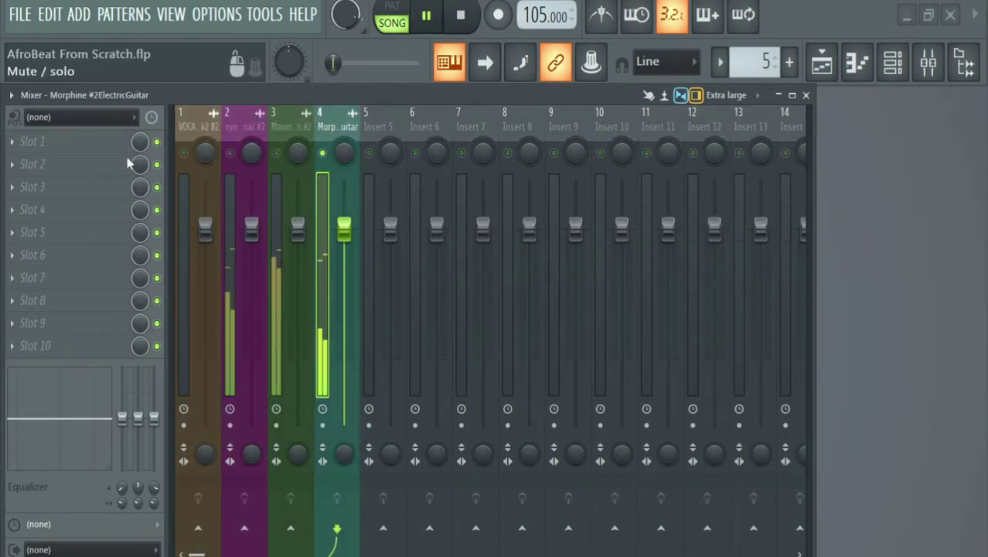
pyautogui.click(37, 141)
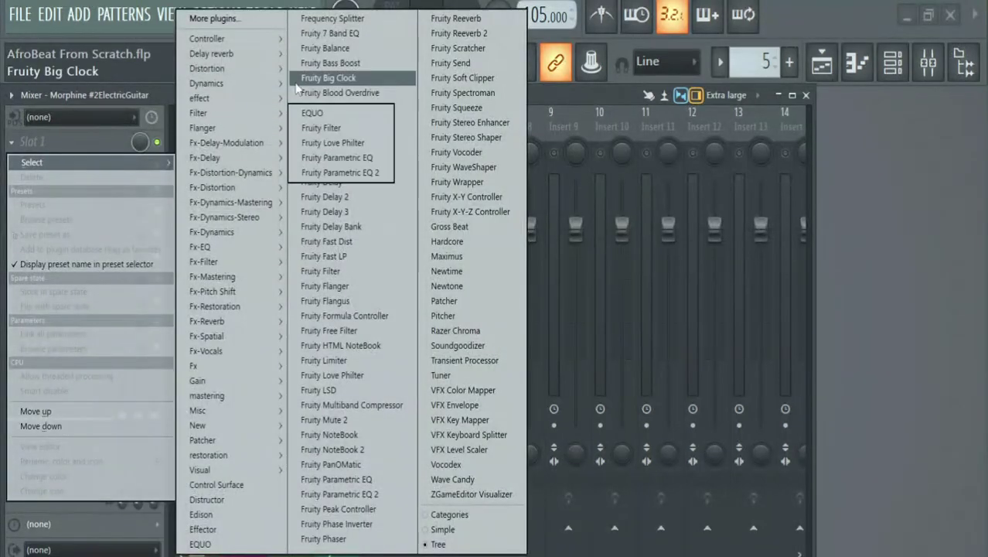
pyautogui.moveTo(272, 58)
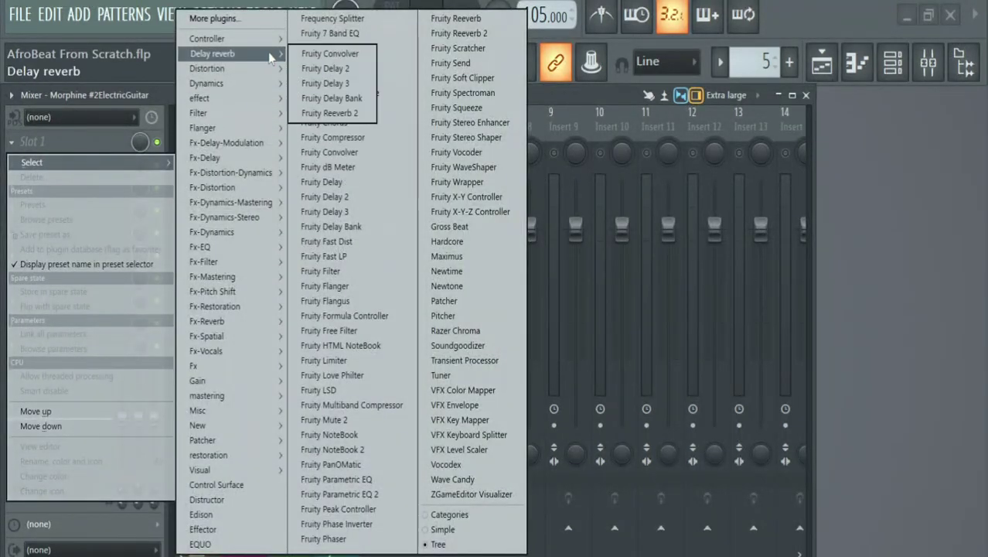
pyautogui.click(338, 71)
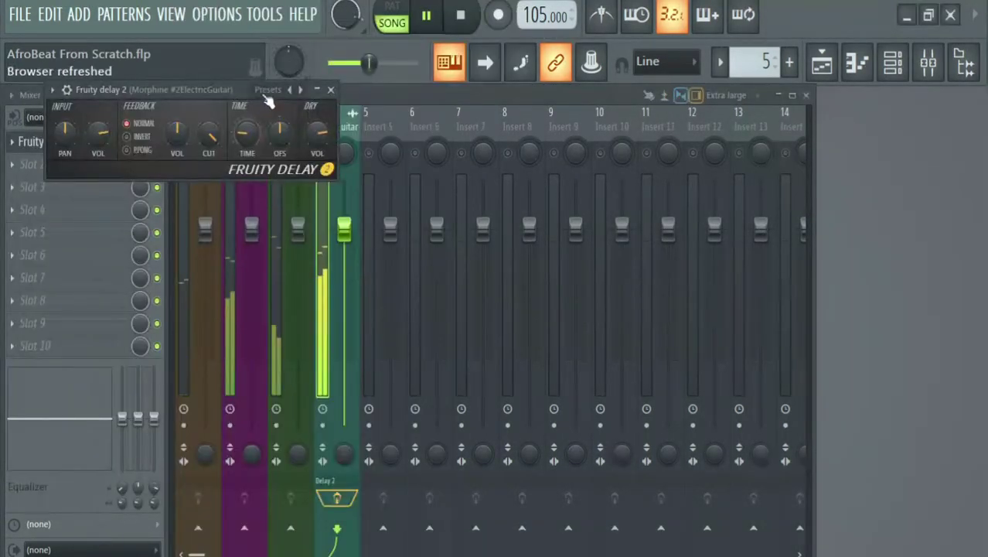
# Step: Find the Shine effect, load it into the guitar insert's second slot, adjust it and end the solo
pyautogui.click(194, 158)
pyautogui.click(73, 165)
pyautogui.moveTo(66, 186)
pyautogui.click(208, 82)
pyautogui.write('shi')
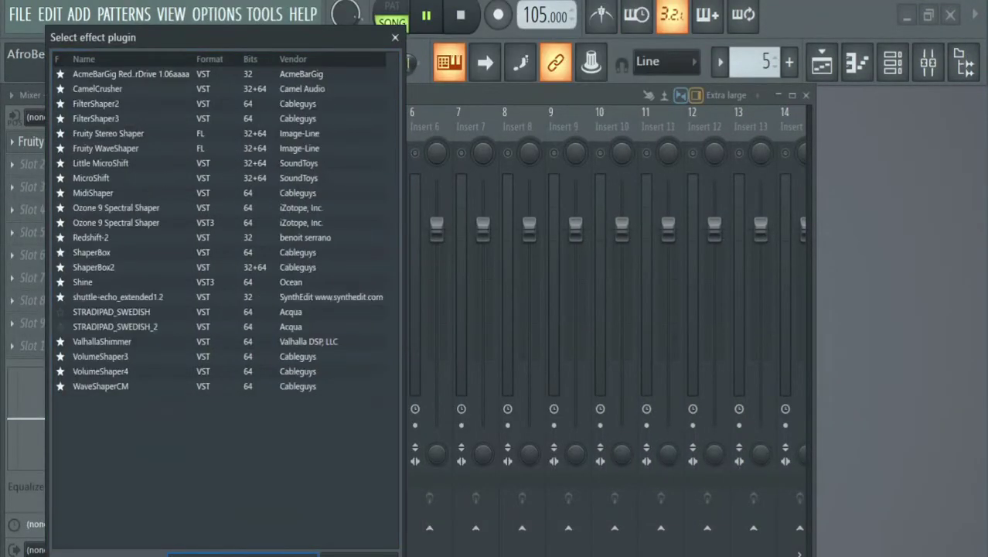
pyautogui.doubleClick(120, 135)
pyautogui.moveTo(180, 328); pyautogui.dragTo(186, 205)
pyautogui.click(311, 110)
pyautogui.rightClick(323, 153)
# Step: Check the VOCAL RUNS mixer insert in solo and load Fruity Delay 2 into its first effect slot
pyautogui.rightClick(184, 154)
pyautogui.click(189, 127)
pyautogui.rightClick(184, 153)
pyautogui.click(19, 14)
pyautogui.click(39, 141)
pyautogui.moveTo(74, 162)
pyautogui.click(324, 196)
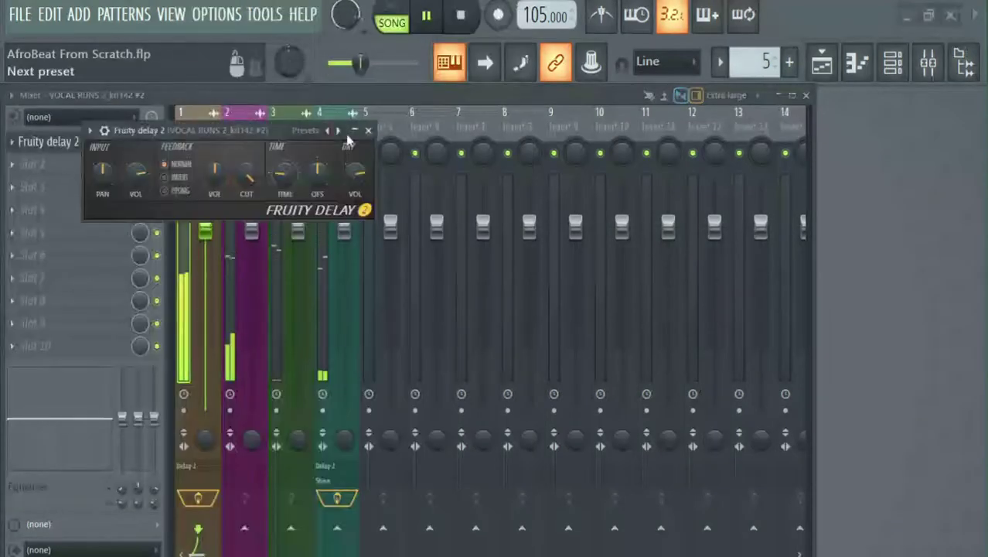
# Step: Find the Sabrina effect and load it into the second slot of the VOCAL RUNS insert
pyautogui.click(302, 190)
pyautogui.click(95, 169)
pyautogui.moveTo(99, 185)
pyautogui.click(366, 22)
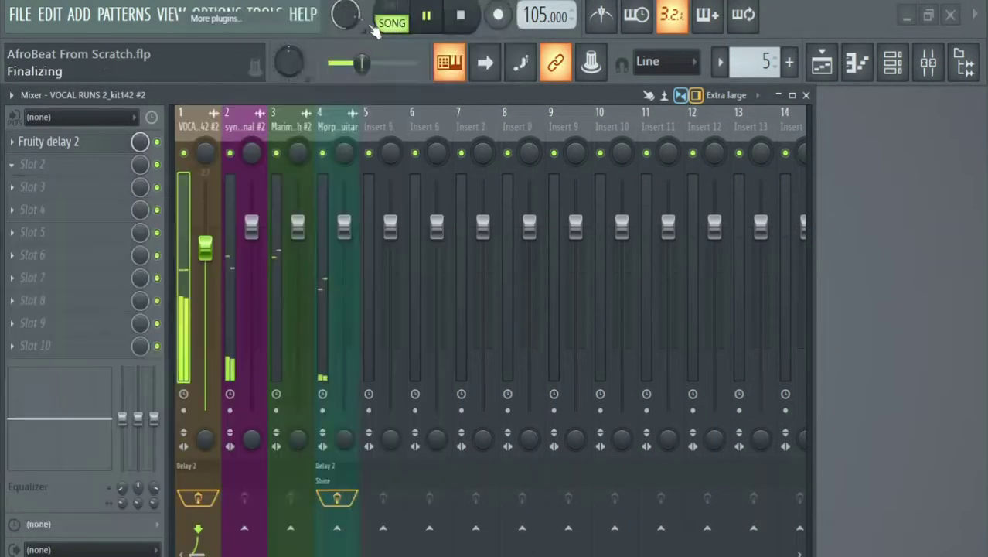
pyautogui.write('sab')
pyautogui.doubleClick(124, 52)
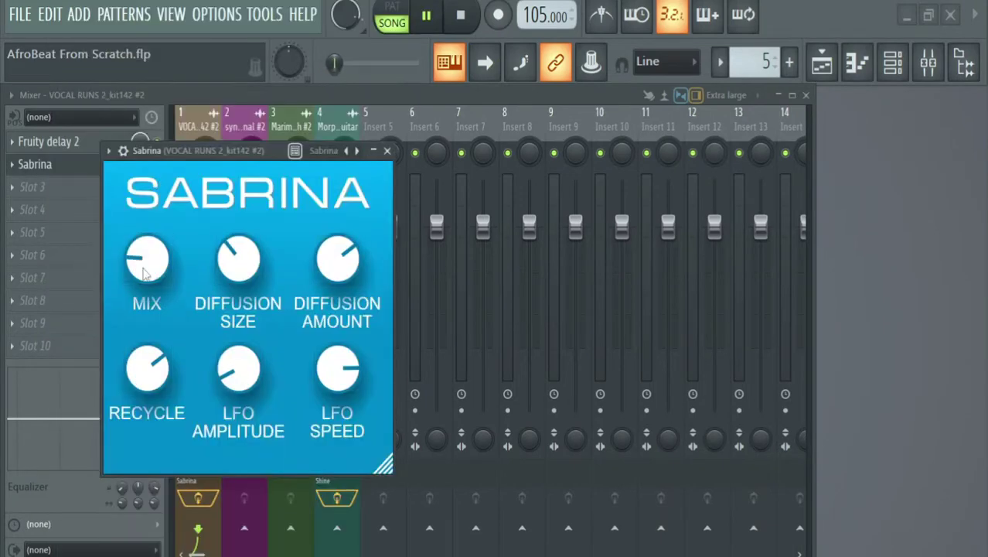
pyautogui.click(387, 151)
# Step: Lower the mixer levels of the vocal runs and the electric guitar, and save the project
pyautogui.moveTo(205, 227); pyautogui.dragTo(205, 280)
pyautogui.moveTo(345, 237); pyautogui.dragTo(344, 263)
pyautogui.click(19, 14)
pyautogui.click(51, 94)
pyautogui.moveTo(205, 288); pyautogui.dragTo(206, 294)
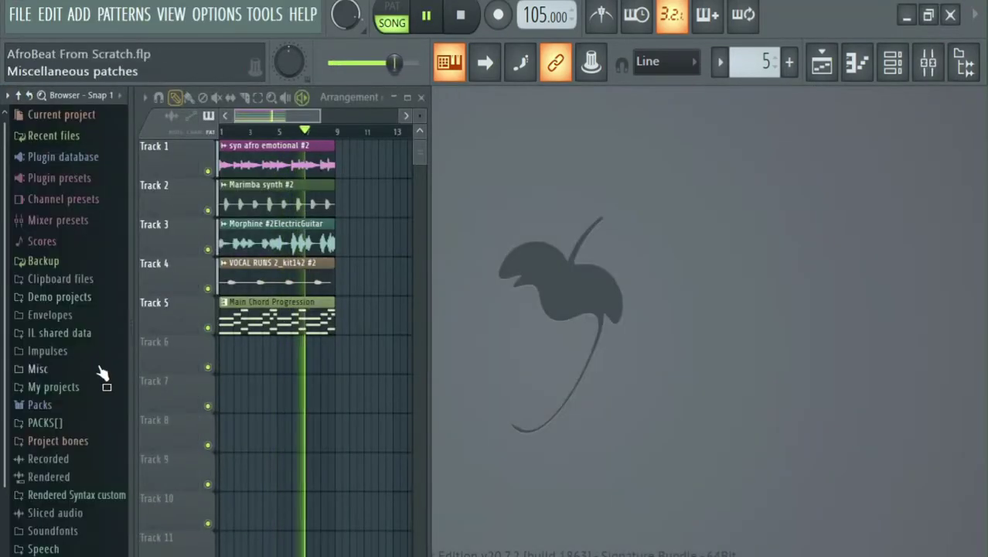
# Step: Add the East End Sub sample from the subs folder as a new channel and normalize it
pyautogui.click(77, 439)
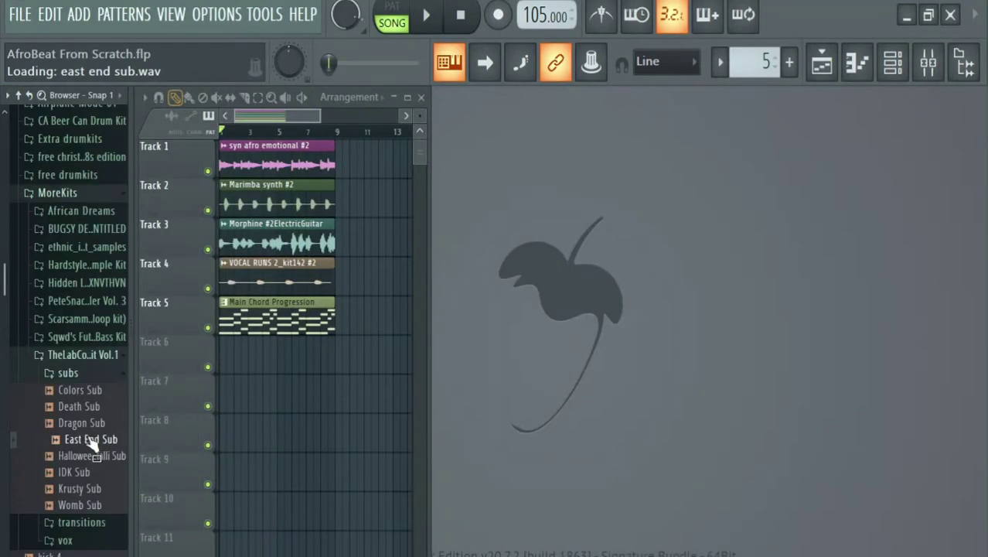
pyautogui.rightClick(80, 438)
pyautogui.click(131, 387)
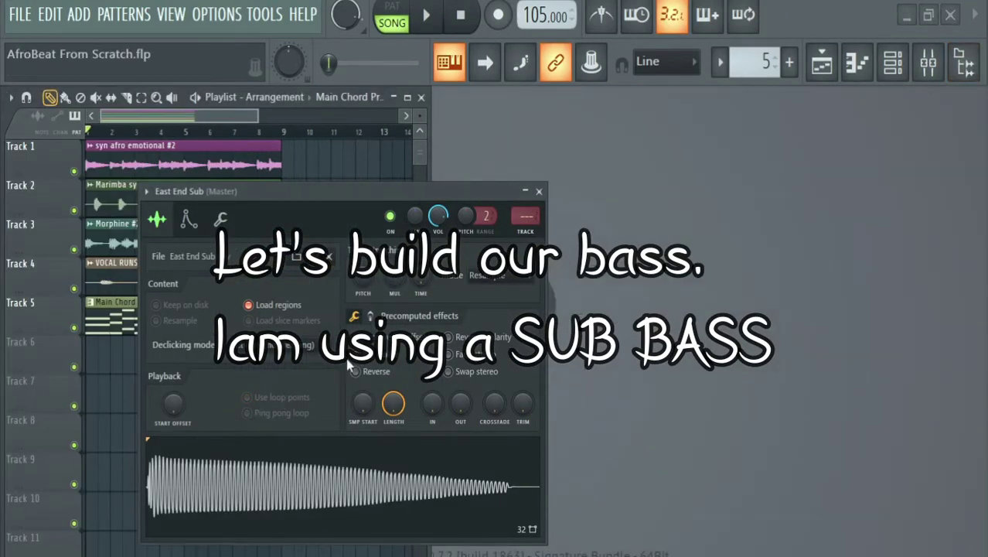
pyautogui.moveTo(329, 208); pyautogui.dragTo(193, 120)
pyautogui.moveTo(324, 320)
pyautogui.mouseDown()
pyautogui.moveTo(325, 291)
pyautogui.moveTo(326, 325)
pyautogui.mouseUp()
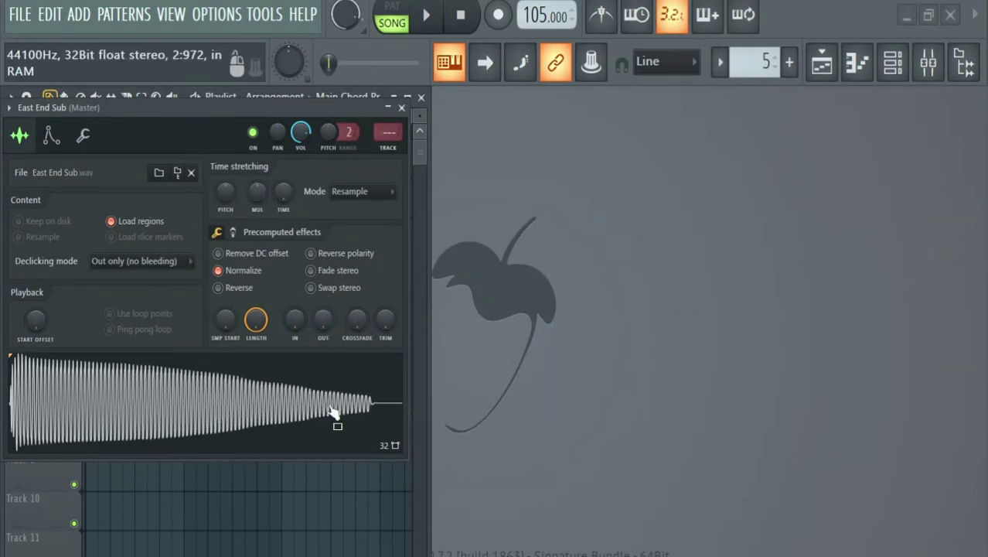
# Step: Shape East End Sub's volume envelope with no hold or decay, full sustain and a release of about 6%
pyautogui.click(83, 135)
pyautogui.click(51, 135)
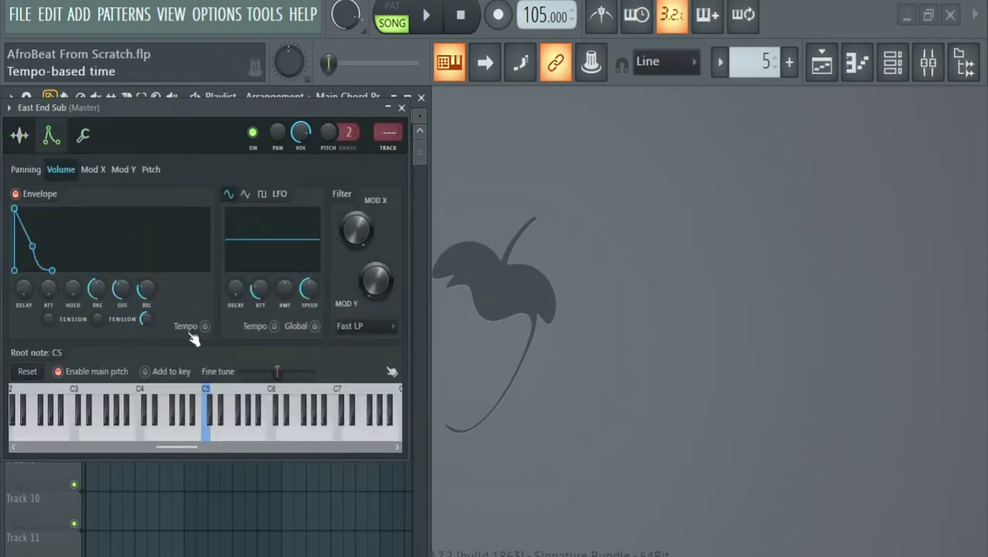
pyautogui.scroll(-5, 146, 289)
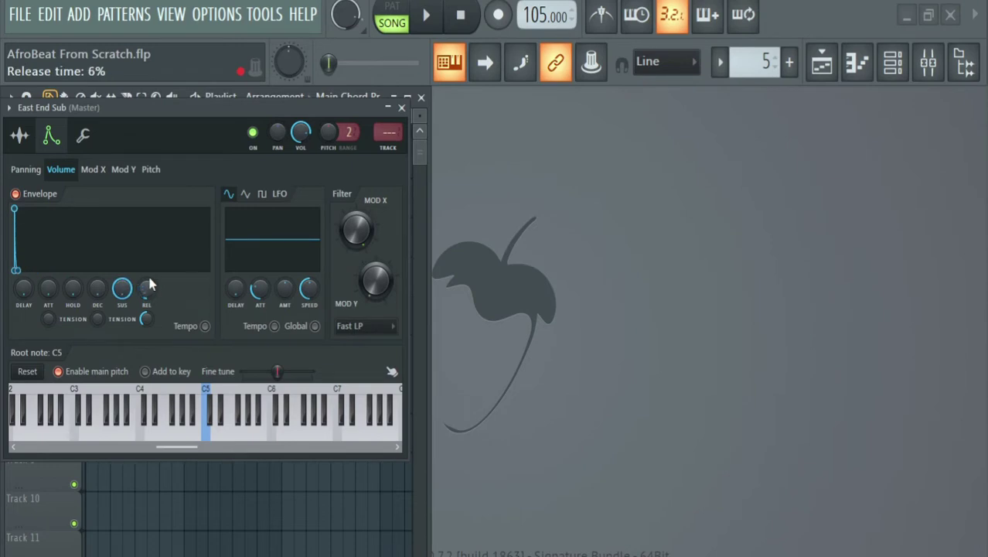
pyautogui.click(32, 138)
pyautogui.click(403, 108)
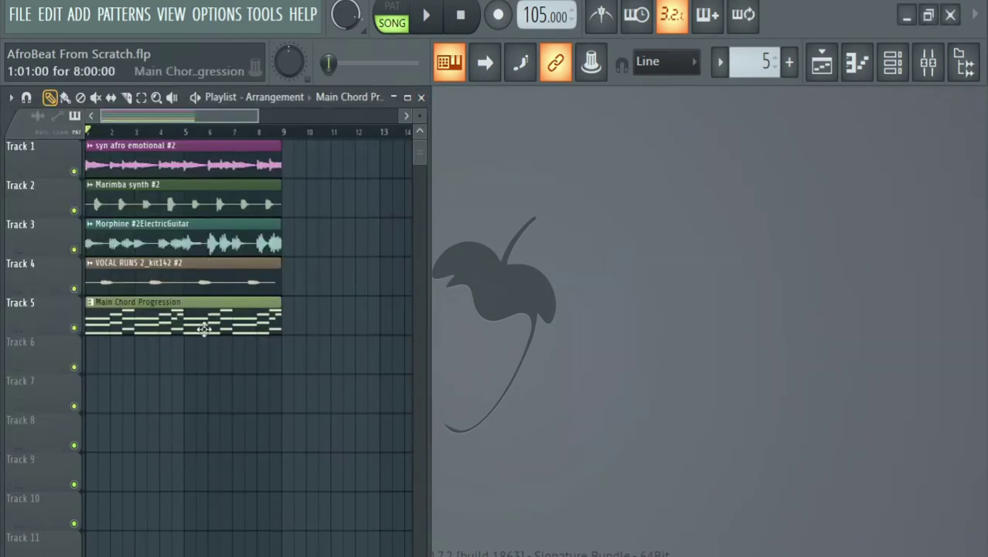
# Step: Open the Main Chord Progression pattern's piano roll for East End Sub and place a half-bar D#5 note at bar 1
pyautogui.doubleClick(200, 318)
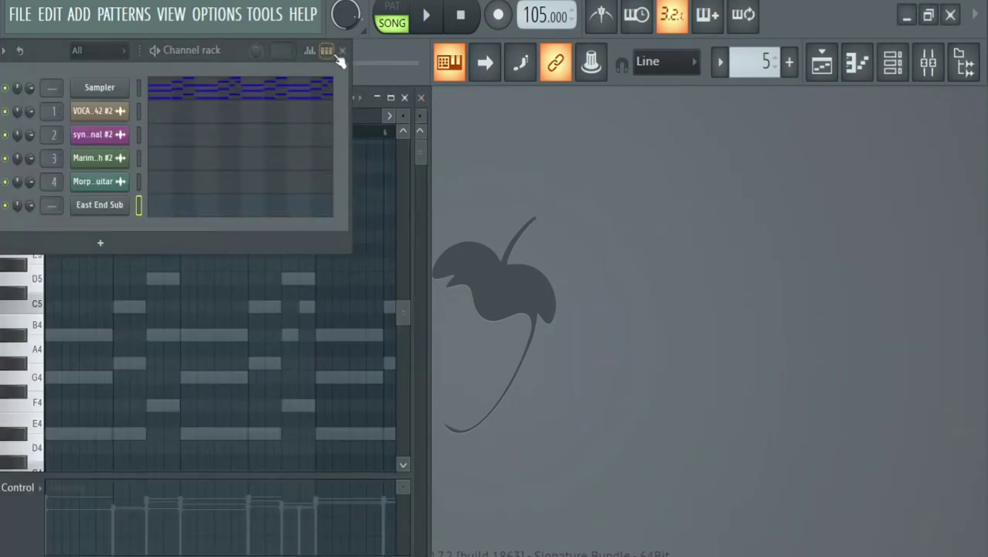
pyautogui.click(342, 51)
pyautogui.scroll(-4, 76, 345)
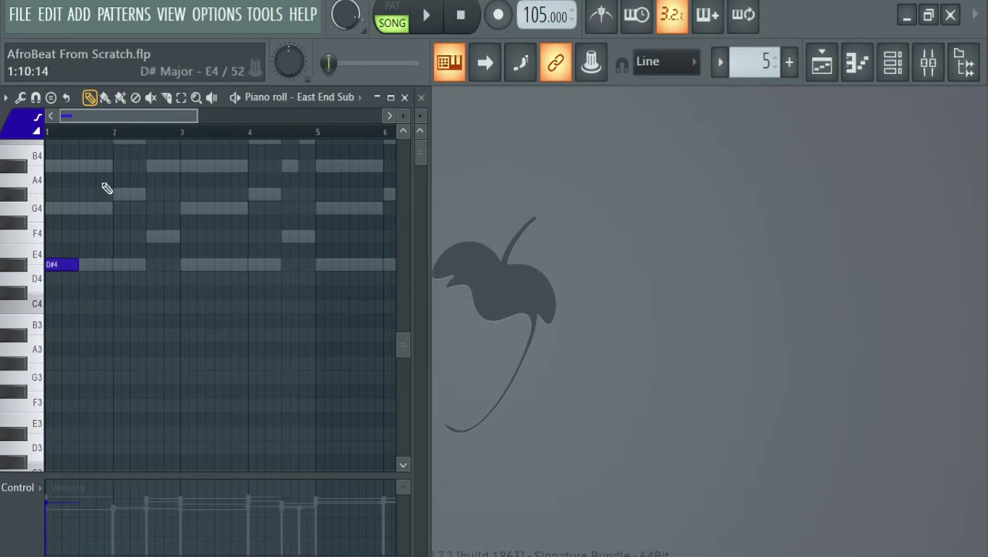
pyautogui.scroll(2, 128, 133)
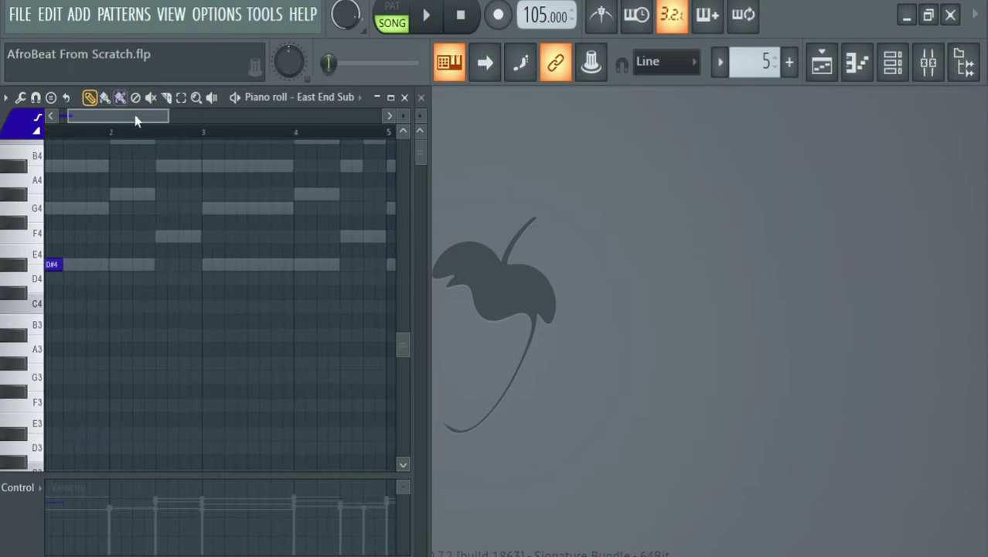
pyautogui.hscroll(-1, 128, 117)
pyautogui.scroll(3, 98, 362)
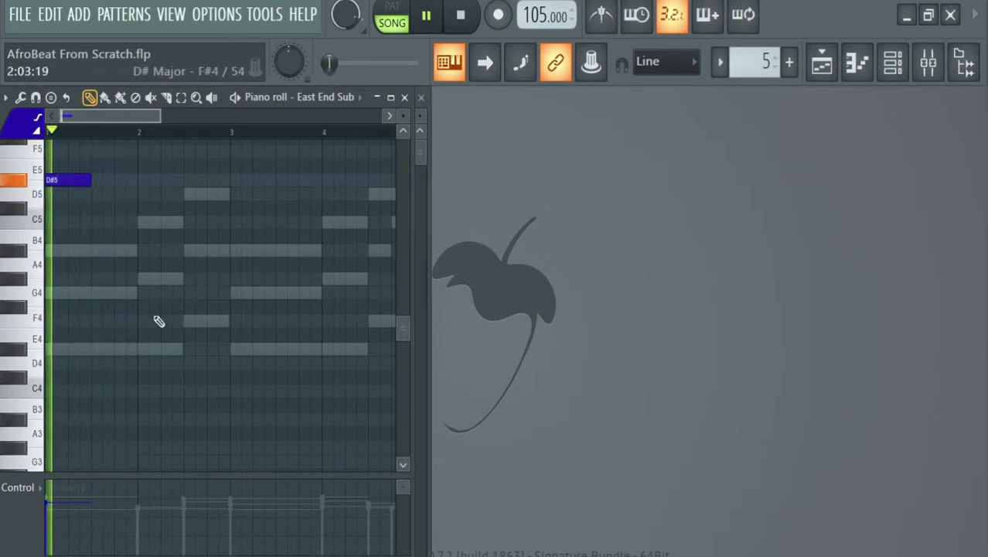
# Step: Add two half-bar bass notes in bar 2, D#5 at its start and D5 from its middle
pyautogui.moveTo(155, 348); pyautogui.dragTo(167, 156)
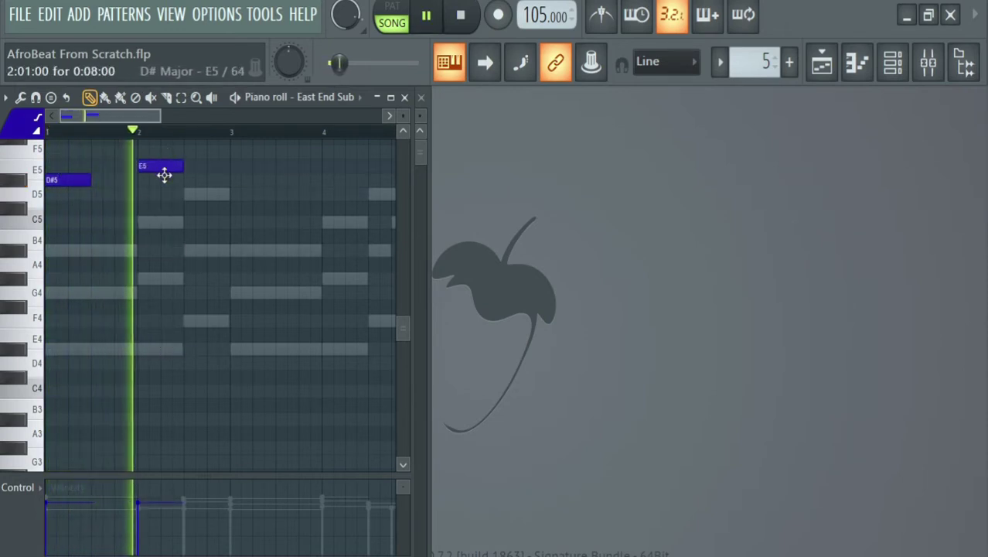
pyautogui.click(192, 197)
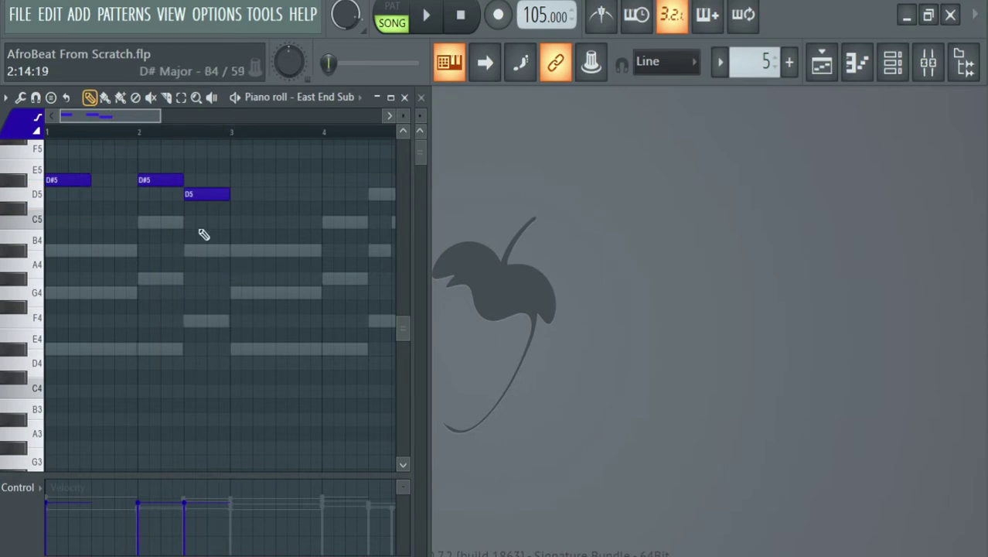
pyautogui.press('space')
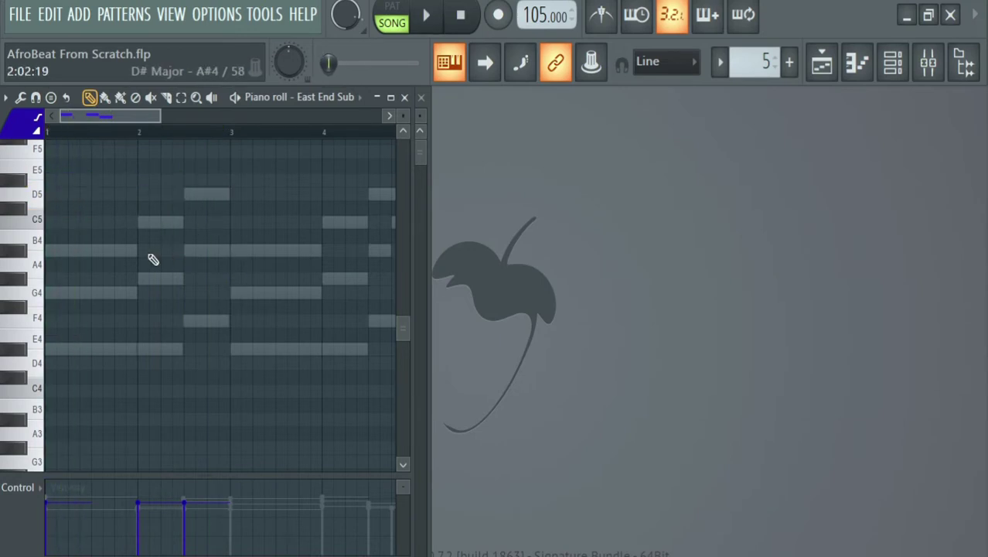
# Step: Audition the bass line and put a half-bar G#4 note at the start of bar 2
pyautogui.scroll(5, 153, 260)
pyautogui.press('space')
pyautogui.press('space')
pyautogui.press('space')
pyautogui.scroll(-4, 158, 182)
pyautogui.click(157, 319)
pyautogui.press('space')
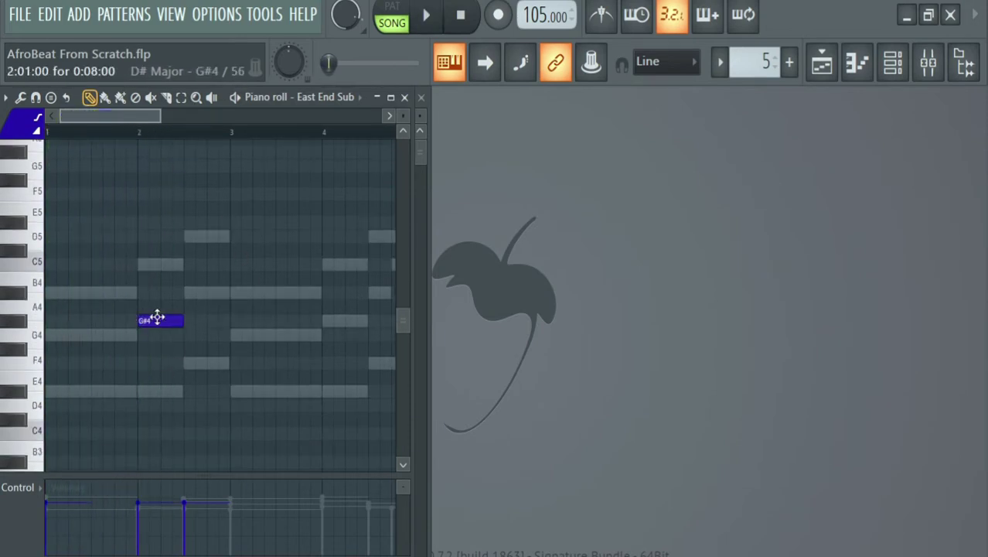
# Step: Raise the bass line an octave and place a half-bar A#5 note from the middle of bar 2
pyautogui.press('space')
pyautogui.scroll(3, 160, 306)
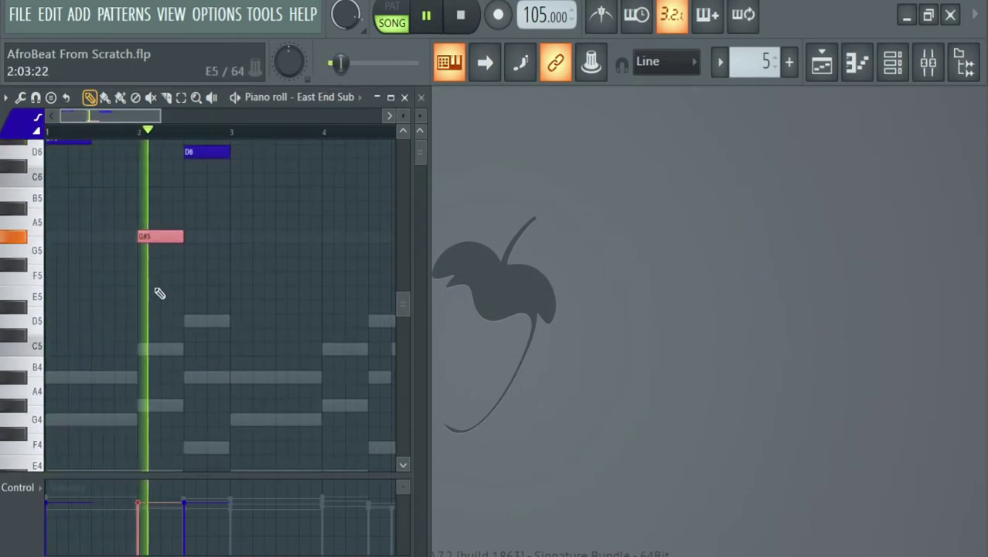
pyautogui.press('space')
pyautogui.press('space')
pyautogui.scroll(-3, 197, 186)
pyautogui.press('space')
pyautogui.click(190, 252)
pyautogui.scroll(2, 203, 284)
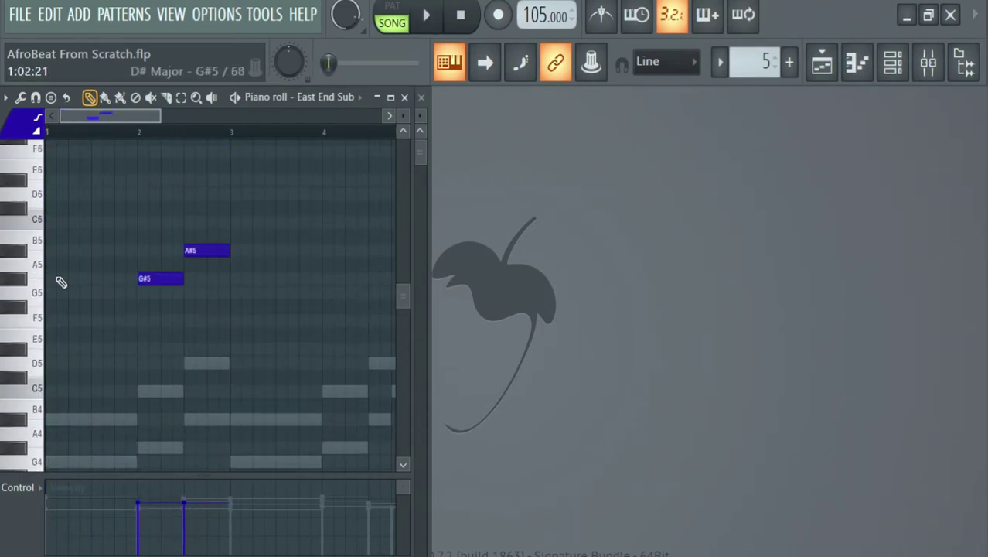
# Step: Try half-bar notes at bar 1, including G#5, and delete them after auditioning
pyautogui.press('space')
pyautogui.press('space')
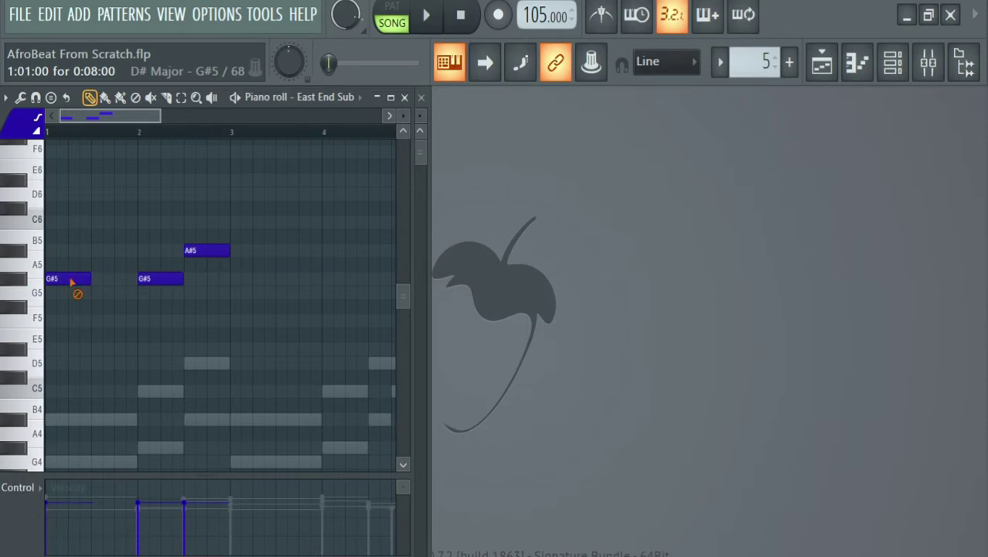
pyautogui.rightClick(76, 280)
pyautogui.scroll(-4, 72, 315)
pyautogui.moveTo(73, 386); pyautogui.dragTo(64, 306)
pyautogui.rightClick(65, 291)
pyautogui.press('space')
pyautogui.scroll(4, 66, 289)
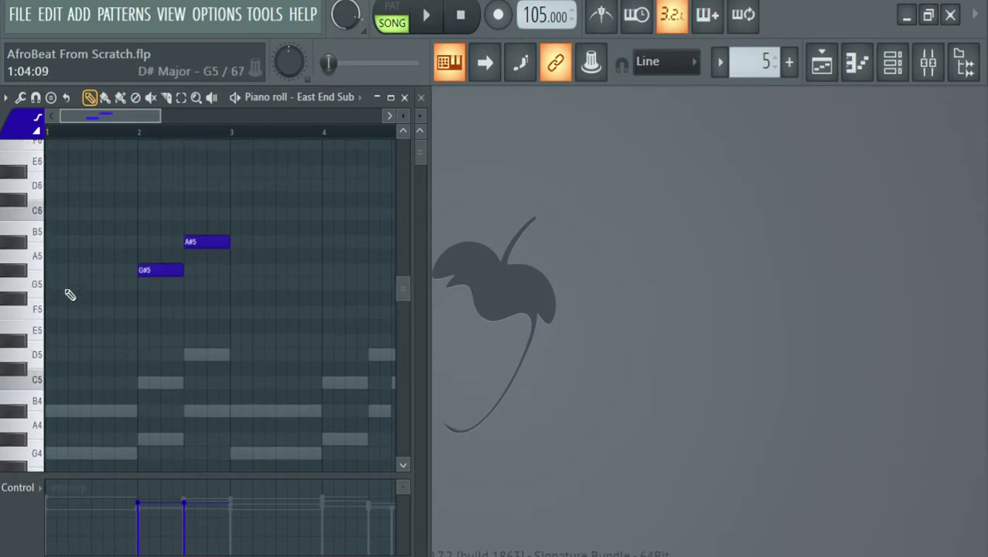
# Step: Put half-bar D#5 bass notes at the starts of bars 1 and 3 while auditioning the line
pyautogui.scroll(-4, 66, 289)
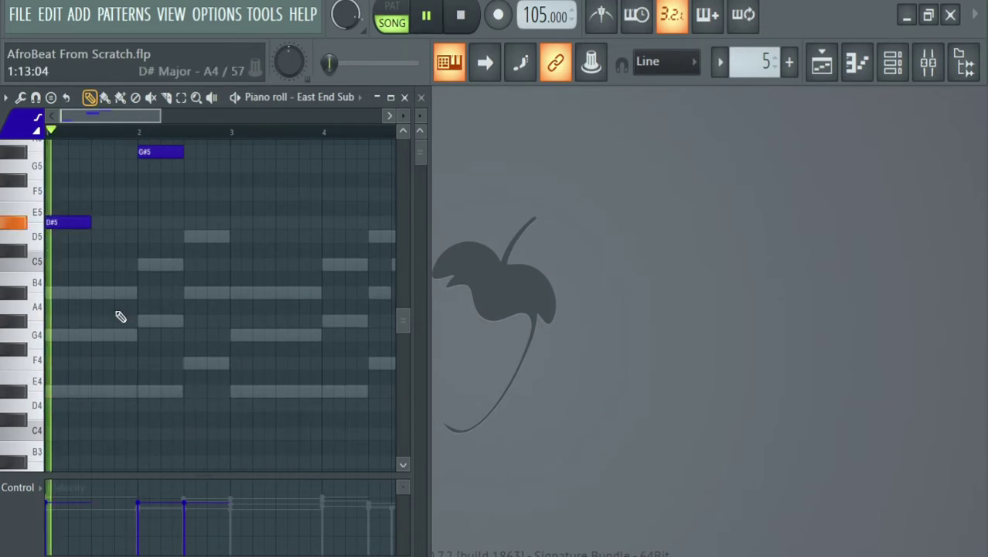
pyautogui.scroll(2, 120, 316)
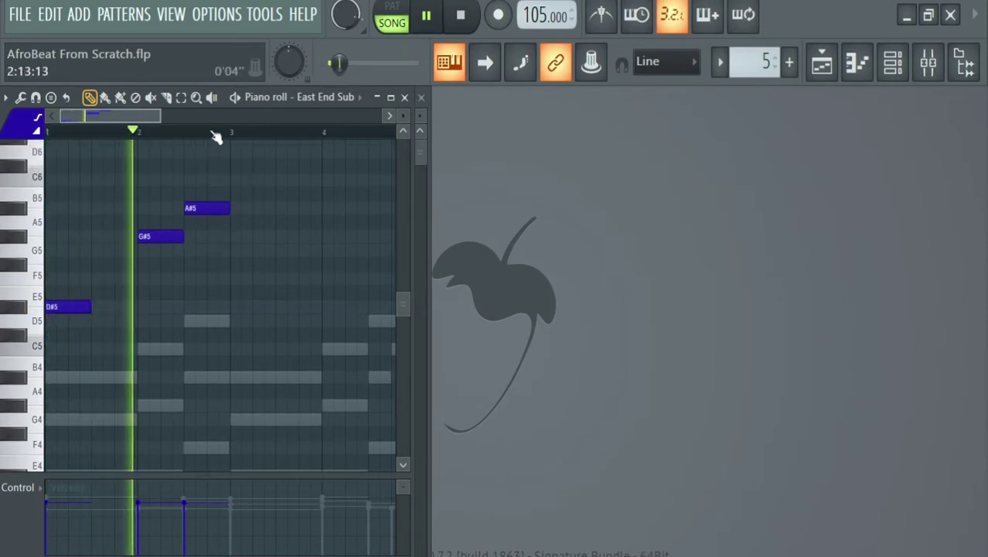
pyautogui.scroll(-3, 217, 136)
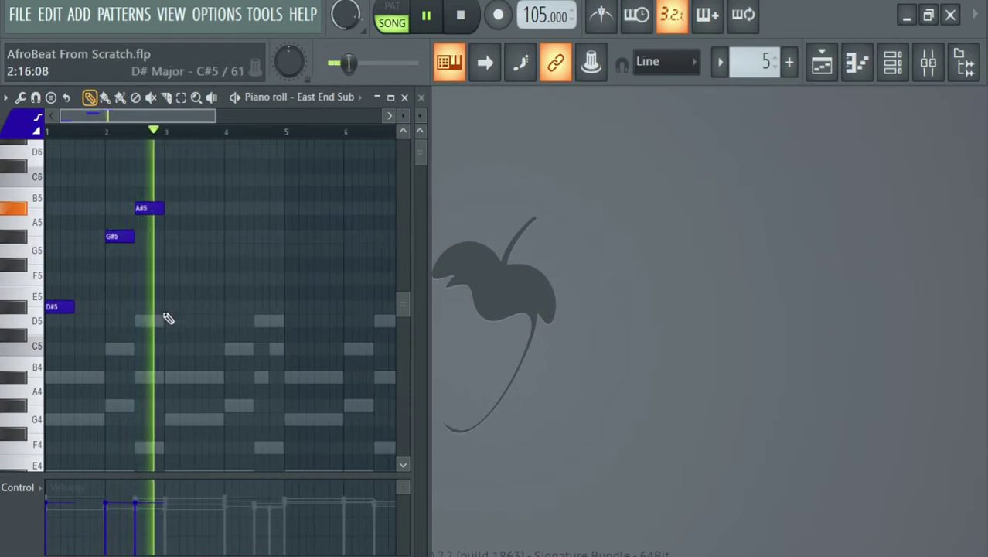
pyautogui.click(171, 306)
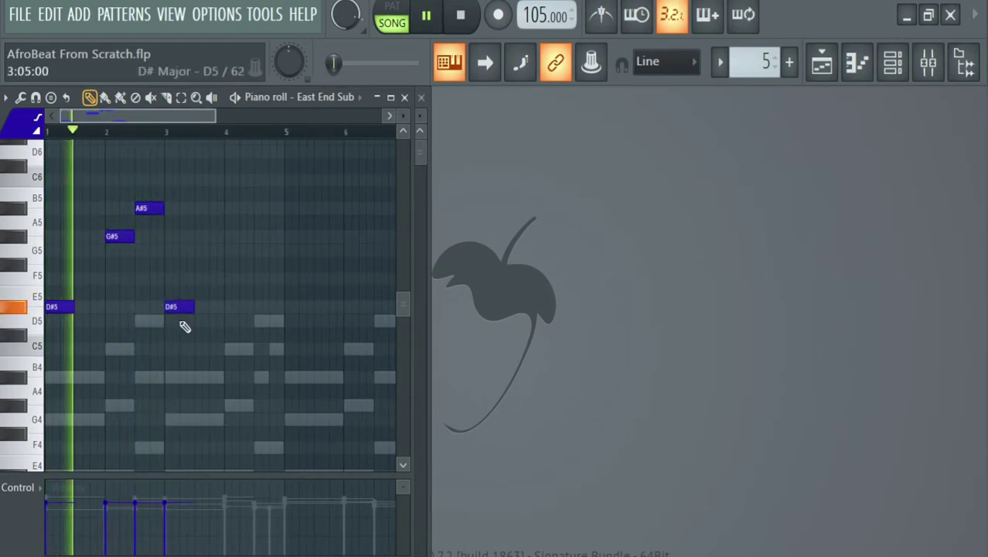
# Step: Place a half-bar G#4 note at the start of bar 4 and a quarter-bar A#4 note from its middle
pyautogui.scroll(3, 223, 133)
pyautogui.scroll(-2, 216, 298)
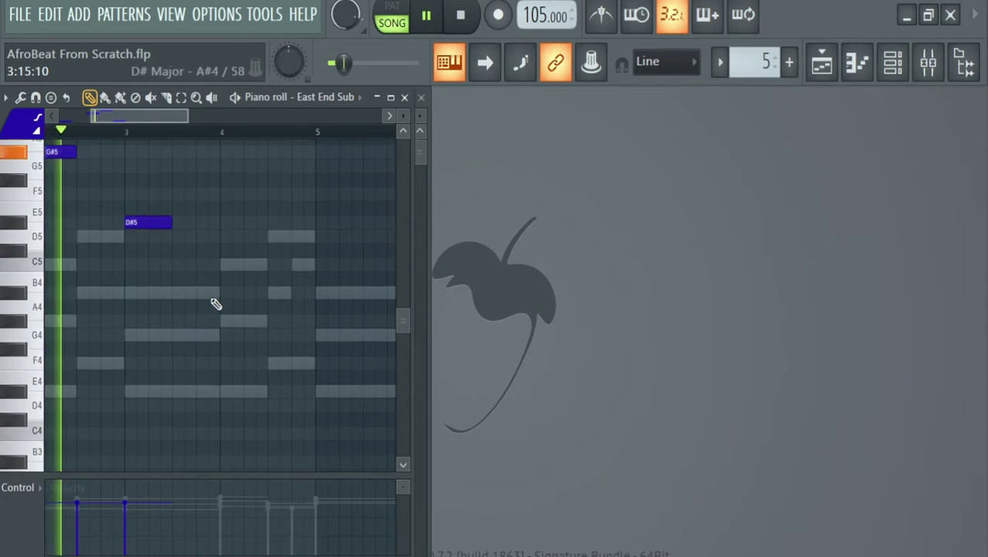
pyautogui.scroll(2, 214, 282)
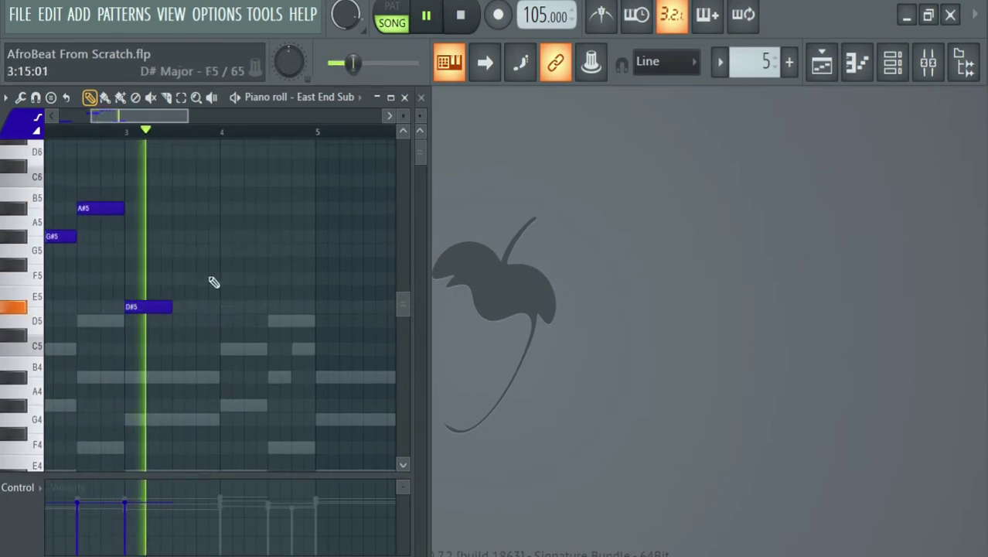
pyautogui.click(225, 349)
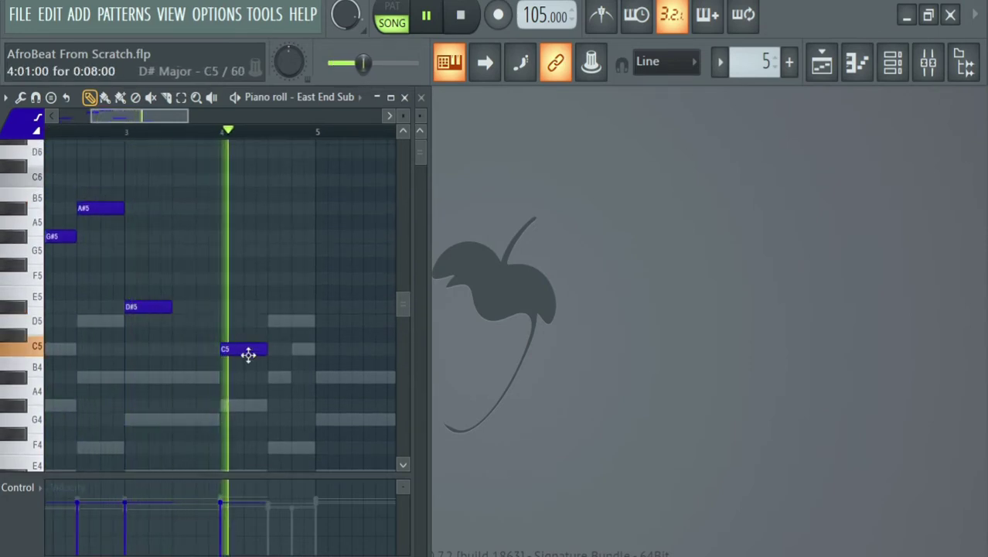
pyautogui.press('space')
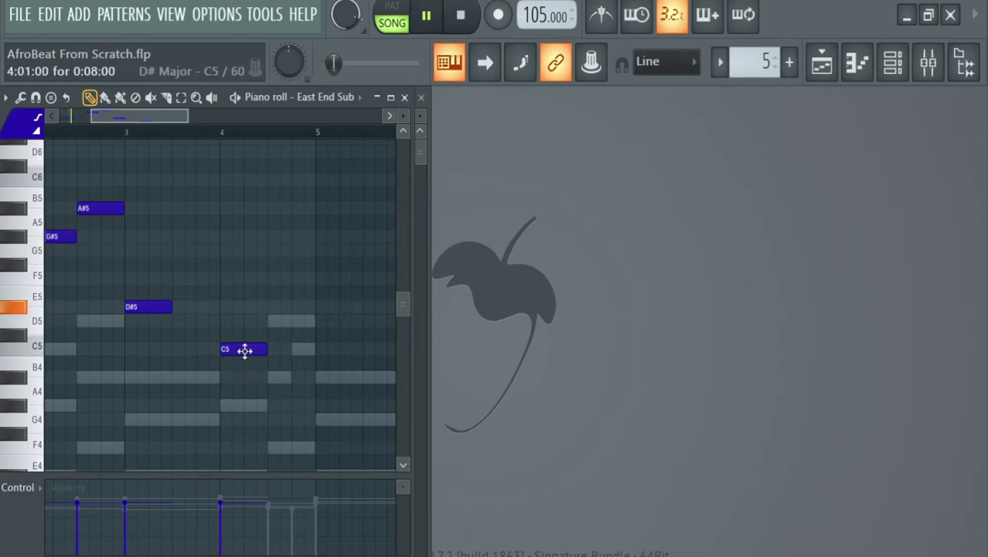
pyautogui.scroll(-1, 244, 350)
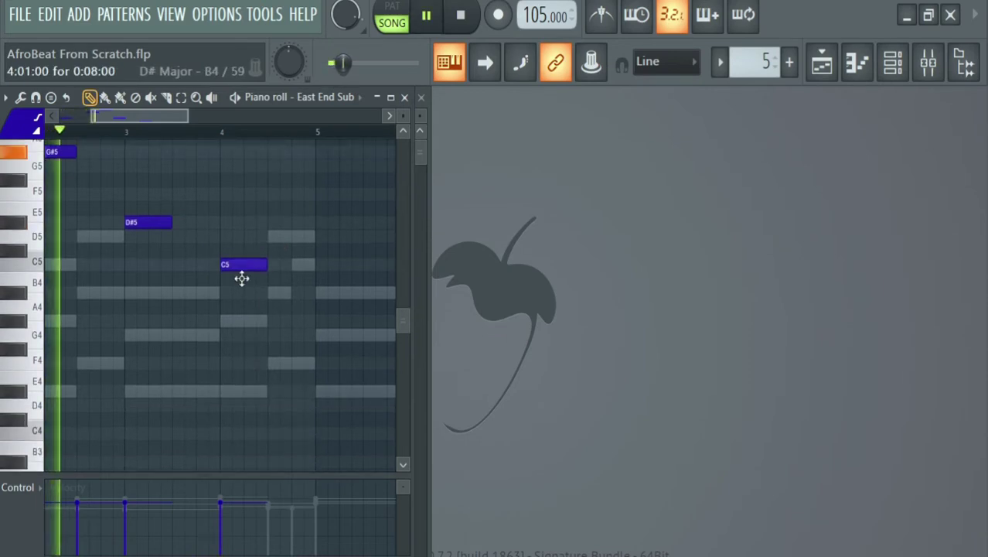
pyautogui.moveTo(243, 278); pyautogui.dragTo(239, 331)
pyautogui.press('space')
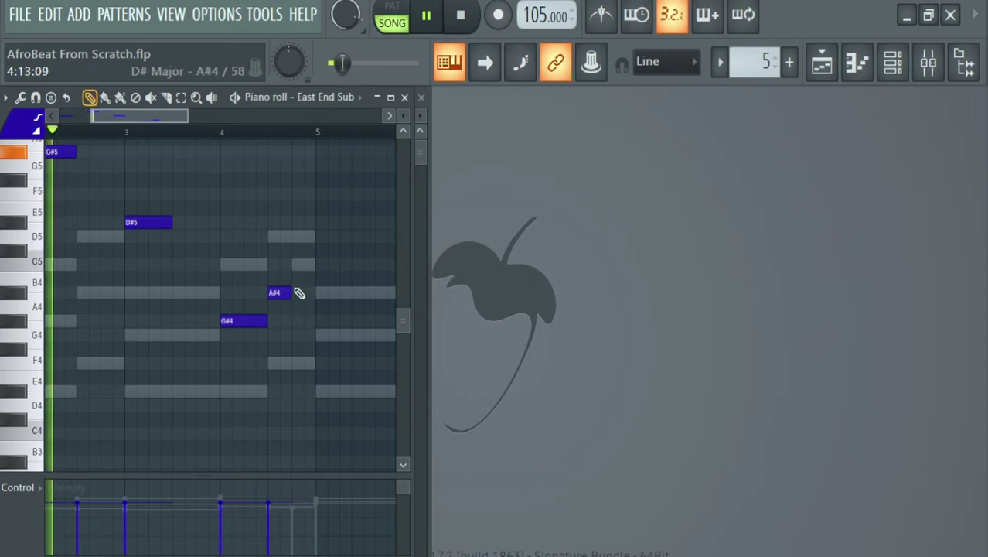
# Step: Add a C5 slide note in the last quarter of bar 4 and raise bar 4's notes an octave
pyautogui.press('space')
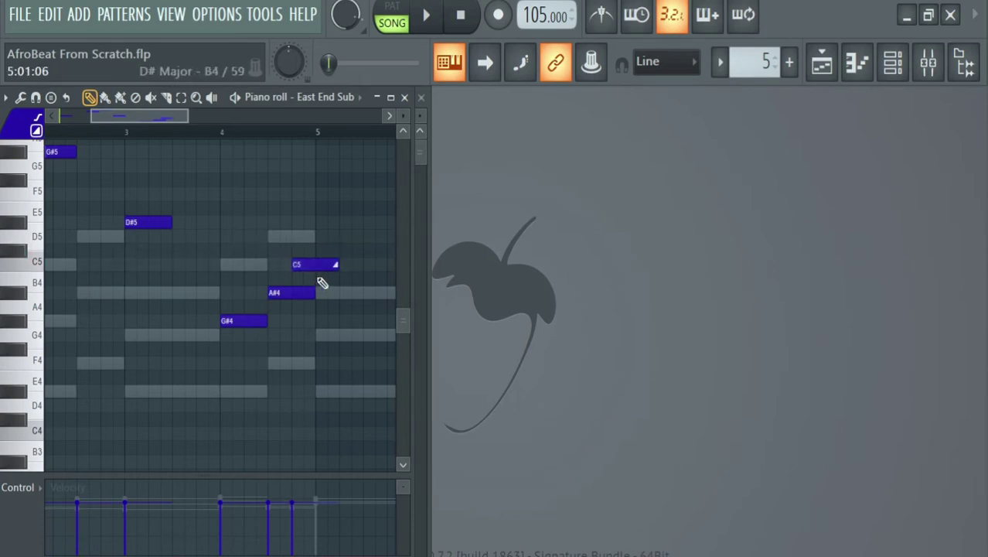
pyautogui.moveTo(317, 256); pyautogui.dragTo(256, 336)
pyautogui.hotkey('ctrl', 'Up')
pyautogui.scroll(3, 254, 338)
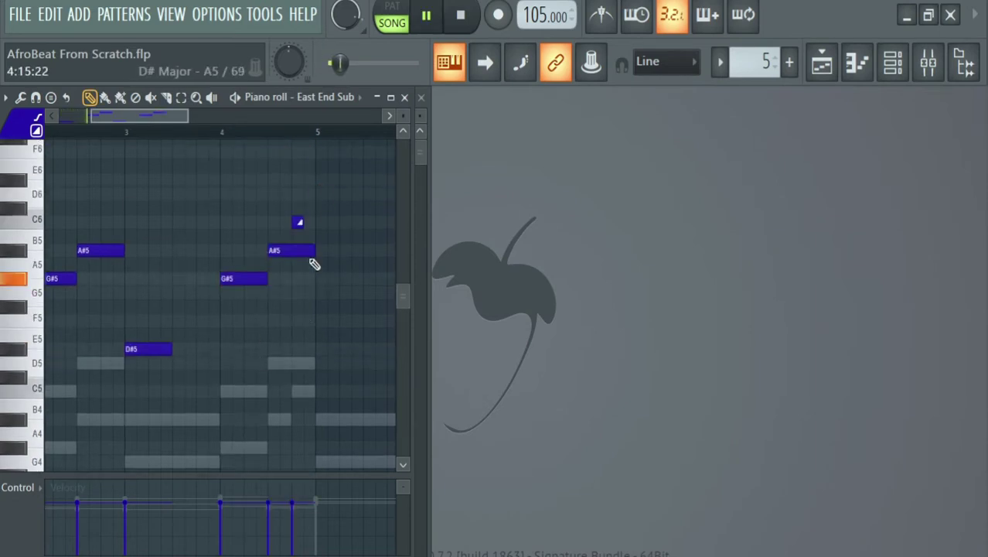
# Step: Lower the short slide note at the end of bar 4 to D5
pyautogui.scroll(-3, 267, 139)
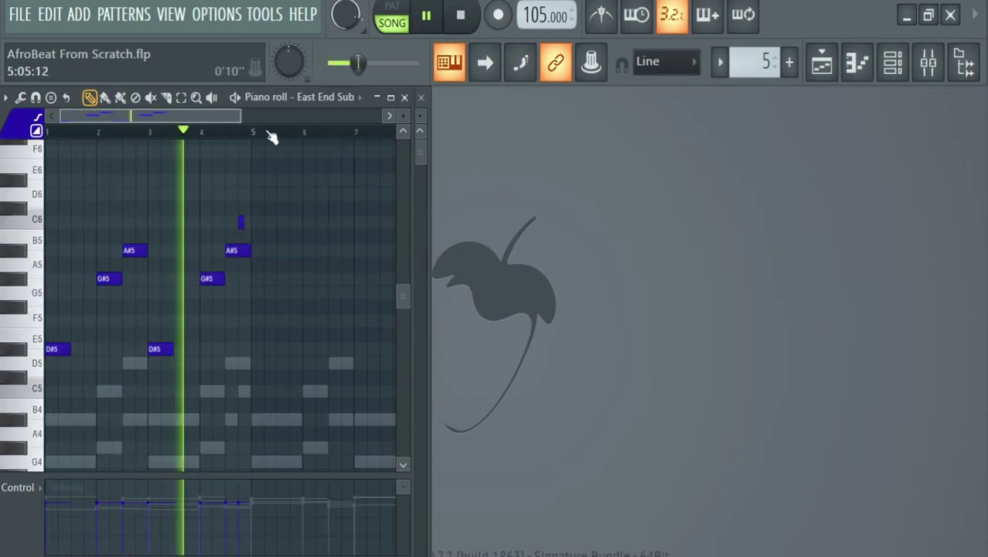
pyautogui.moveTo(240, 224); pyautogui.dragTo(242, 369)
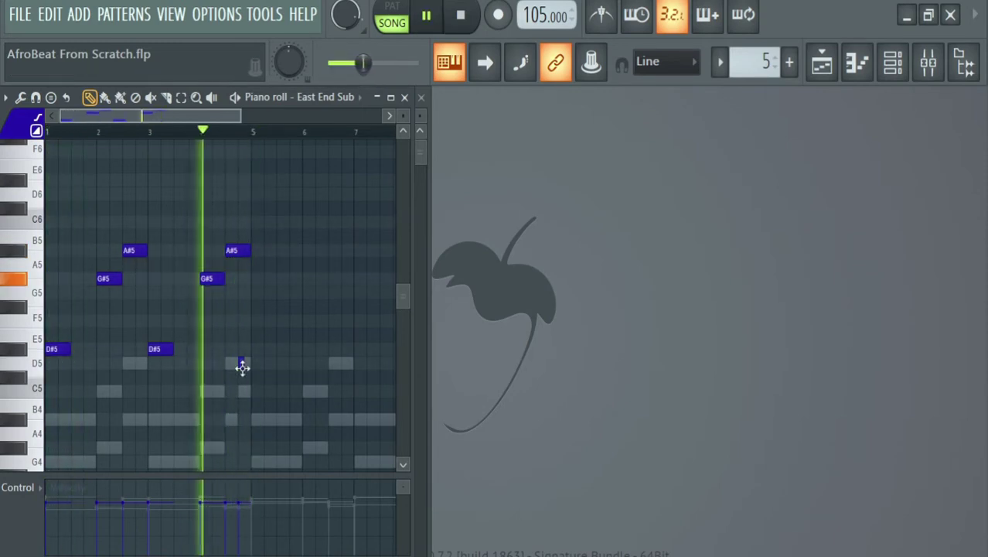
pyautogui.press('space')
# Step: Duplicate the bass notes of bars 1–4 into bars 5–8 and raise all notes by an octave
pyautogui.moveTo(256, 134); pyautogui.dragTo(2, 323)
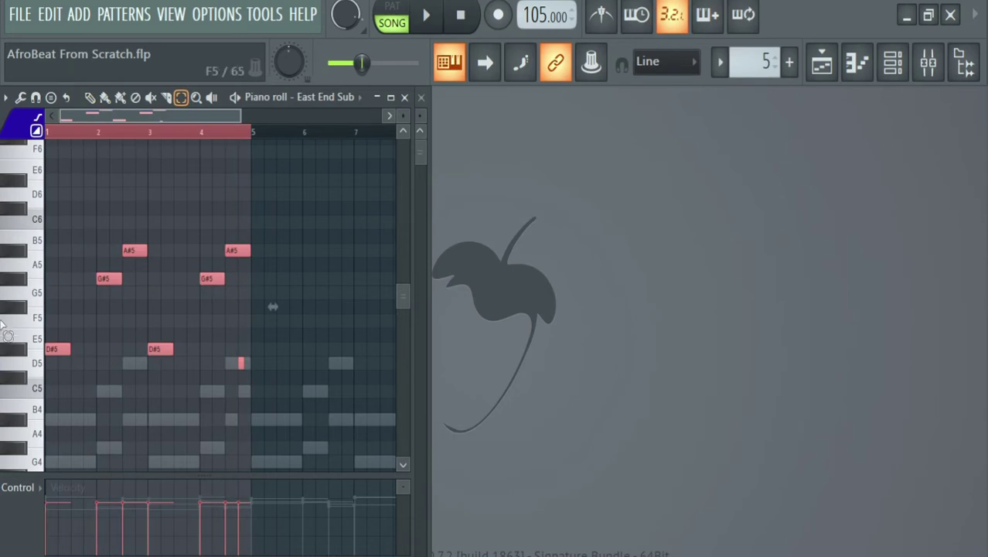
pyautogui.hotkey('ctrl', 'b')
pyautogui.hotkey('ctrl', 'a')
pyautogui.hotkey('ctrl', 'Up')
pyautogui.press('space')
pyautogui.scroll(4, 165, 341)
pyautogui.press('space')
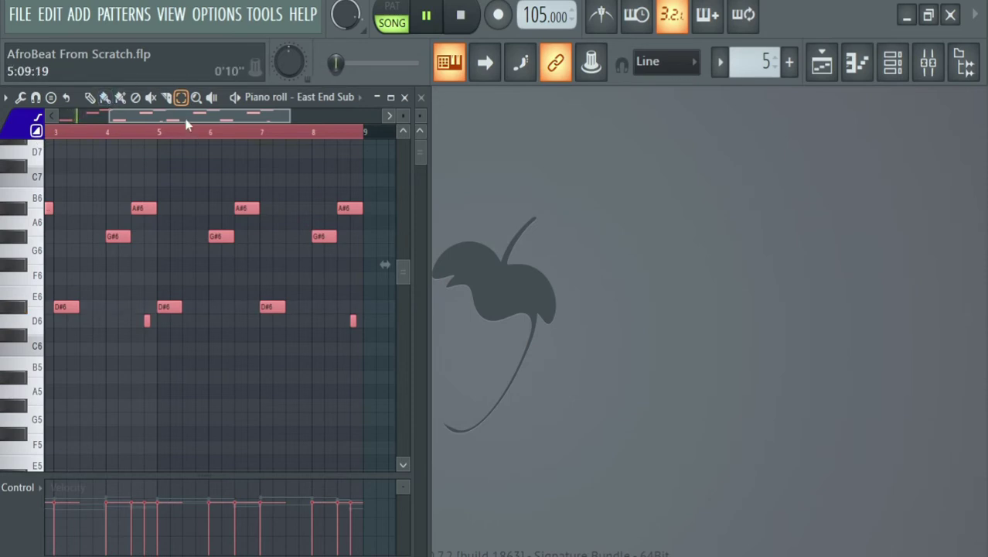
# Step: Split the half-bar A#6 note in bar 4 into two quarter-bar A#6 notes
pyautogui.scroll(3, 186, 120)
pyautogui.click(90, 97)
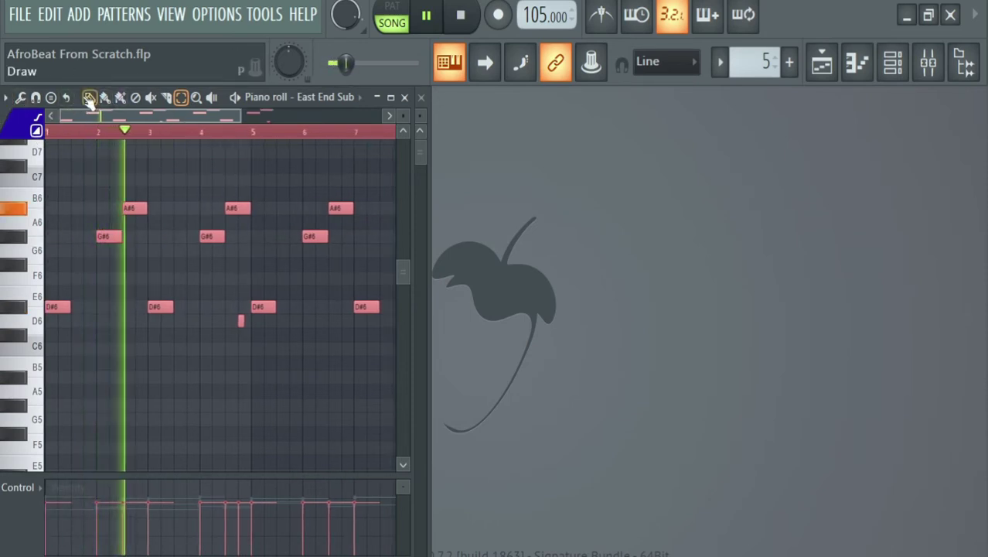
pyautogui.scroll(-4, 172, 140)
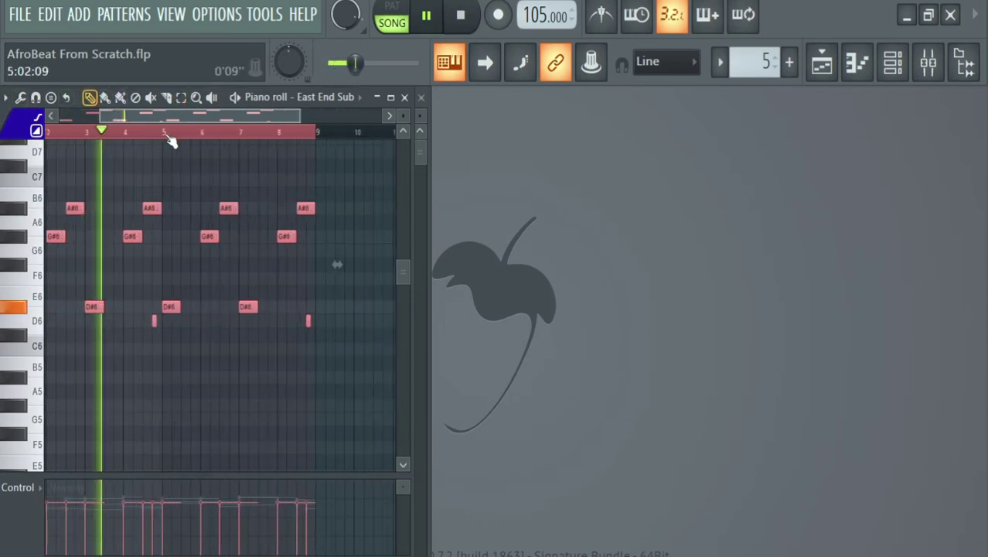
pyautogui.scroll(4, 170, 138)
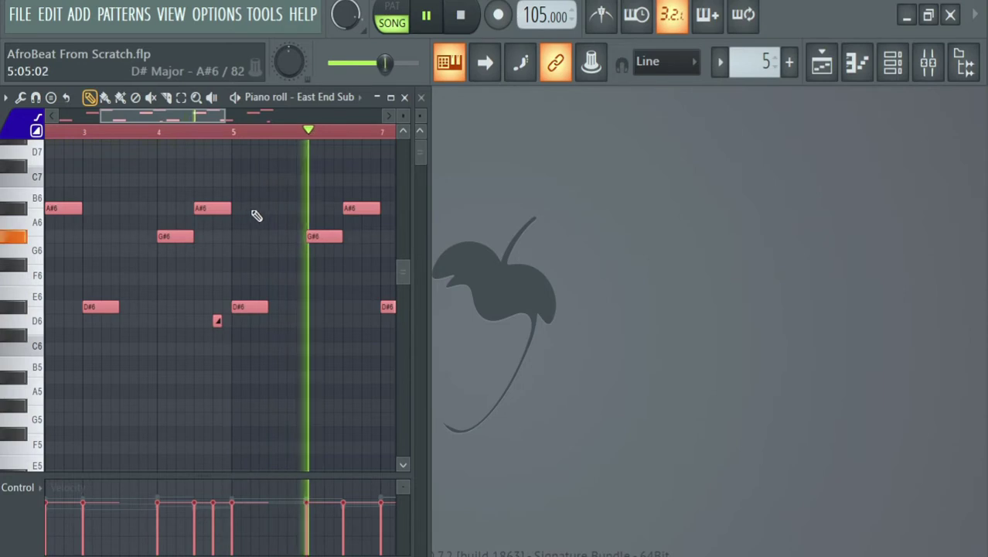
pyautogui.hotkey('ctrl', 'a')
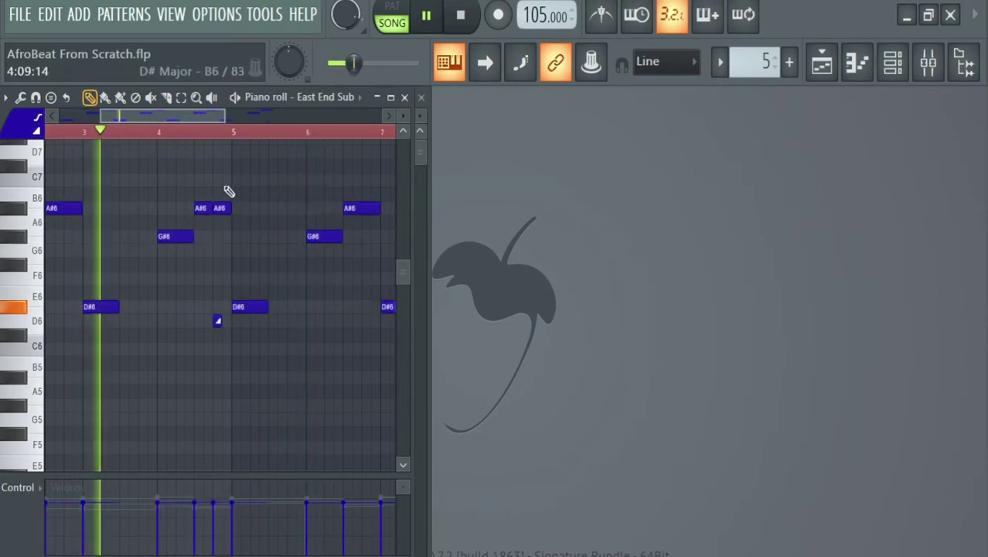
# Step: Replace bar 8's A#6 and slide notes with a copy of bar 4's two A#6 notes and slide note
pyautogui.scroll(-3, 260, 137)
pyautogui.scroll(-2, 261, 137)
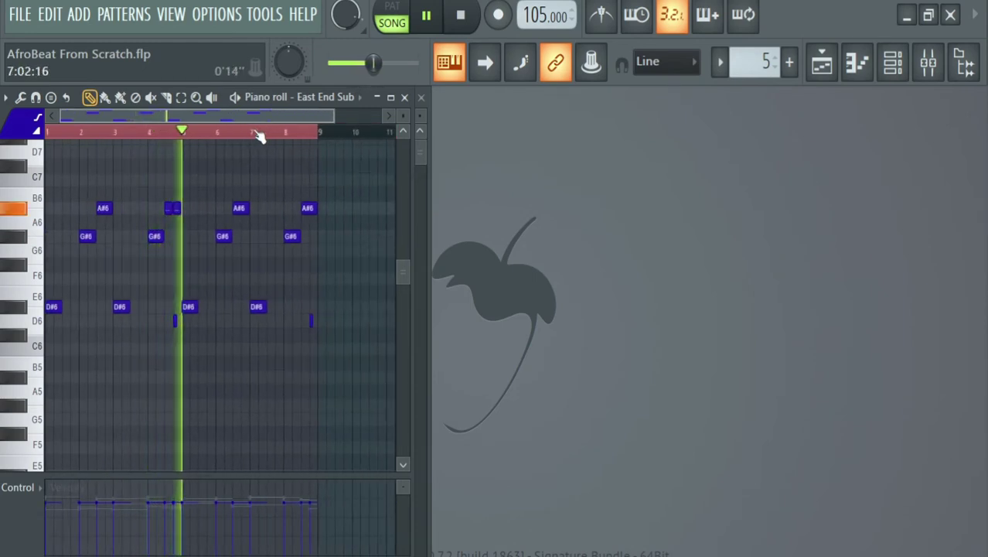
pyautogui.rightClick(310, 208)
pyautogui.rightClick(311, 320)
pyautogui.moveTo(169, 207); pyautogui.dragTo(177, 336)
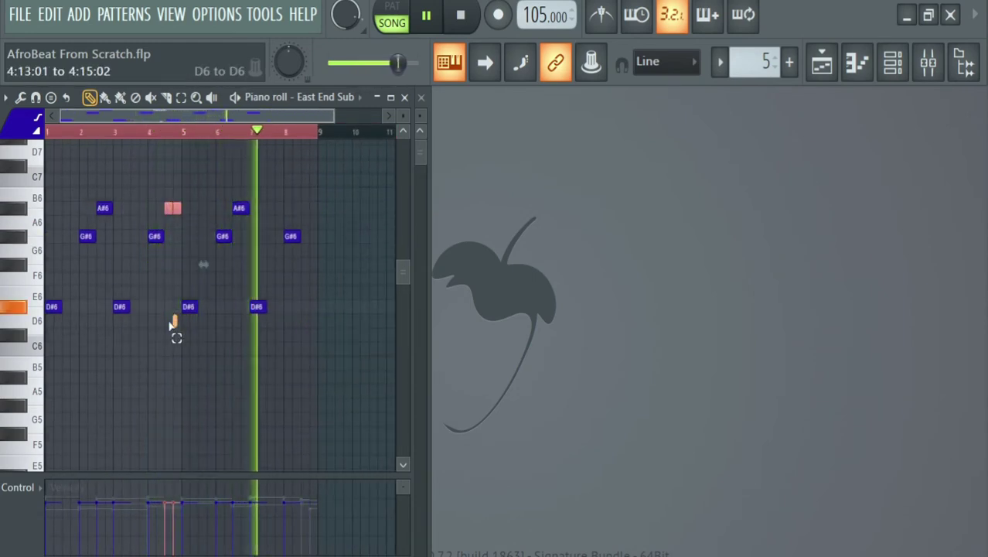
pyautogui.moveTo(169, 208); pyautogui.dragTo(305, 209)
pyautogui.hotkey('ctrl', 'v')
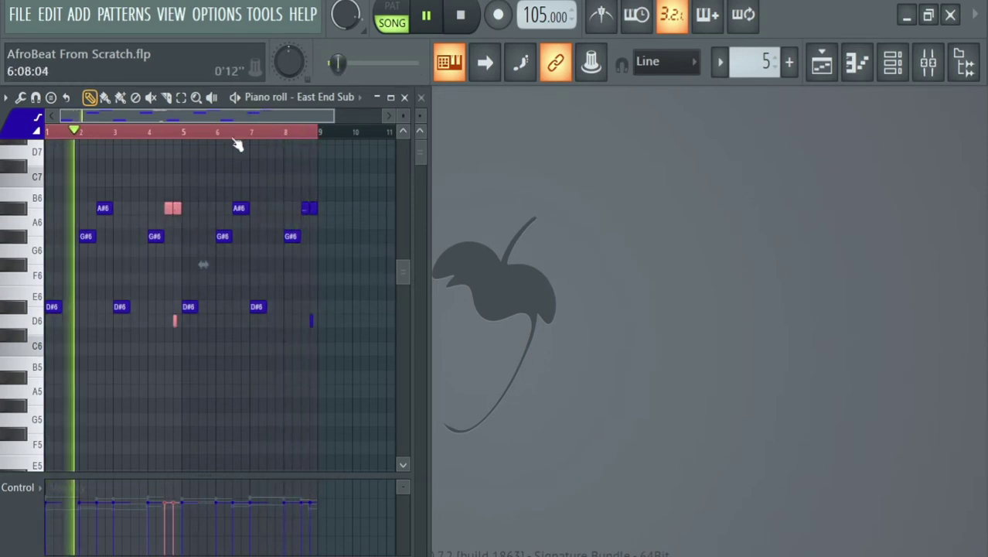
pyautogui.hotkey('ctrl', 'd')
# Step: Create a new empty Pattern 6 and place it on Track 6 of the playlist, starting at bar 1
pyautogui.press('F5')
pyautogui.press('F4')
pyautogui.press('space')
pyautogui.click(102, 359)
pyautogui.hotkey('alt', 'F8')
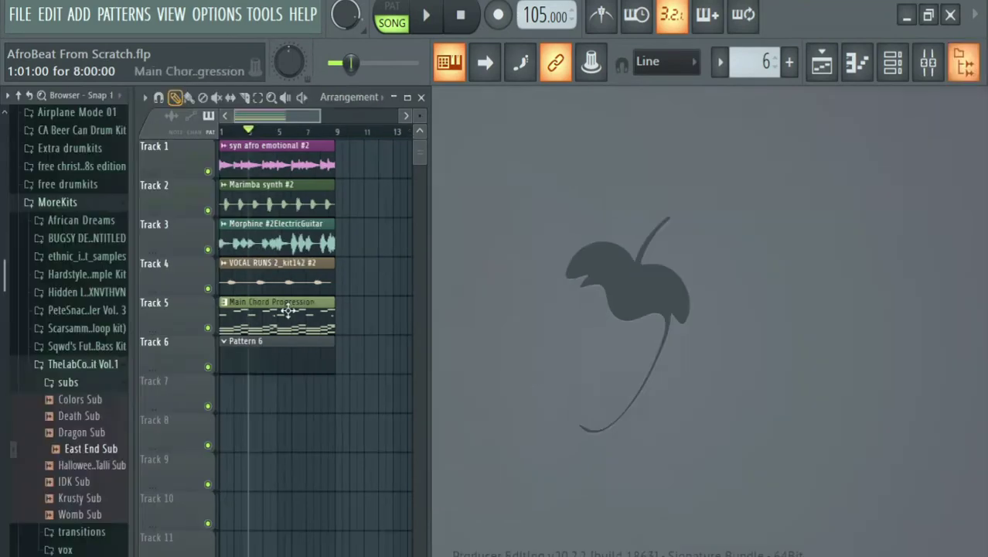
# Step: Browse the sample kits and list the "phinco" samples in the Snare folder
pyautogui.click(62, 203)
pyautogui.click(66, 272)
pyautogui.click(66, 409)
pyautogui.click(68, 485)
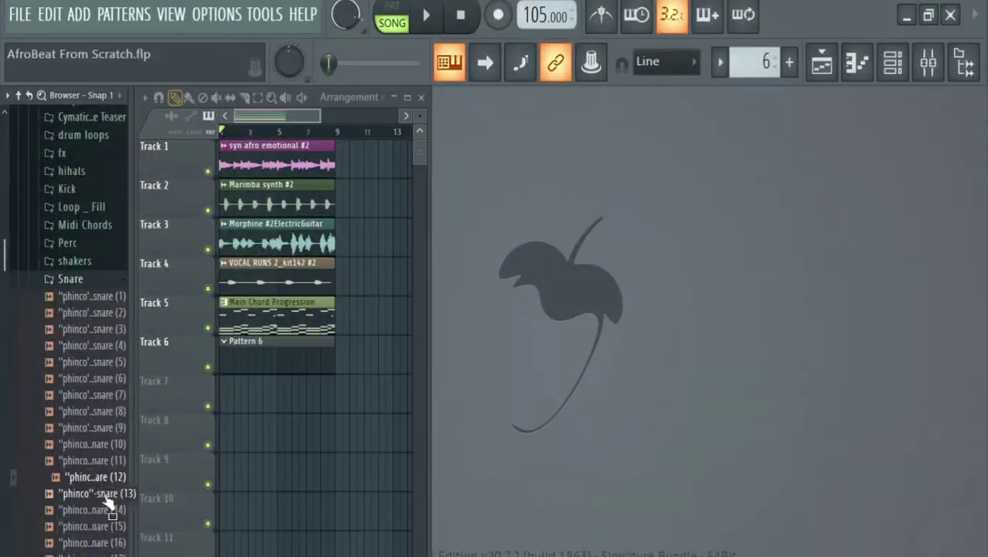
pyautogui.scroll(-3, 105, 495)
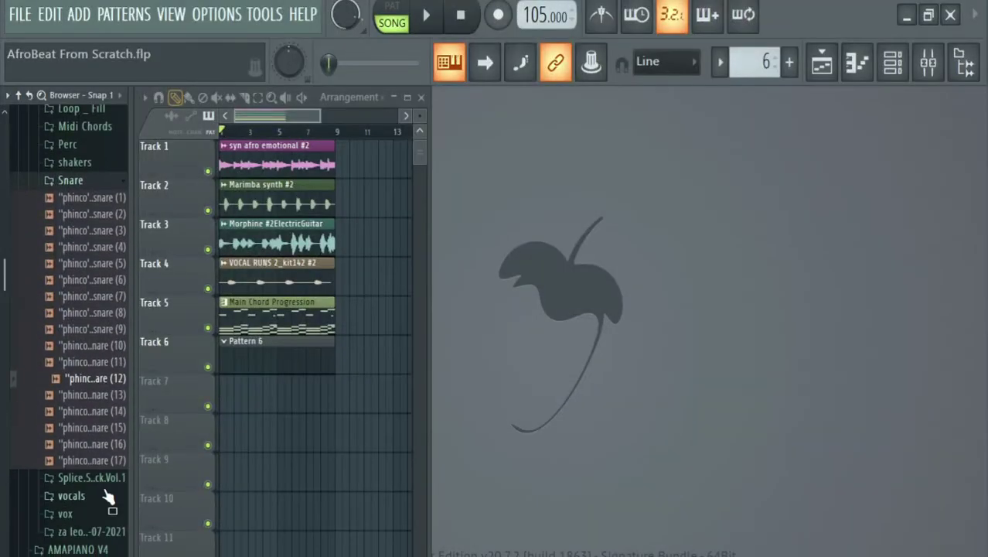
# Step: Audition the snares against the song and load "phinco"-snare (14) into a new channel
pyautogui.press('space')
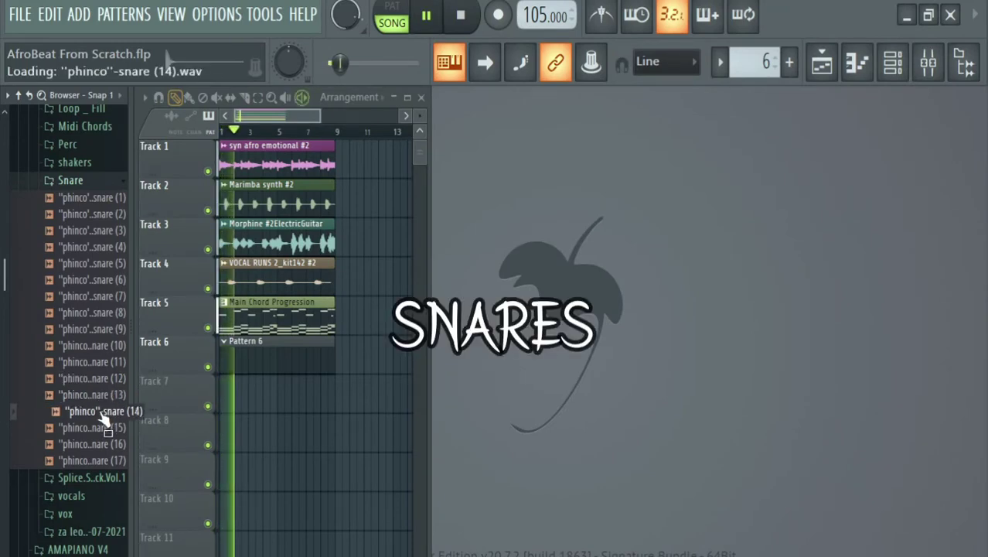
pyautogui.press('space')
pyautogui.rightClick(101, 415)
pyautogui.click(173, 387)
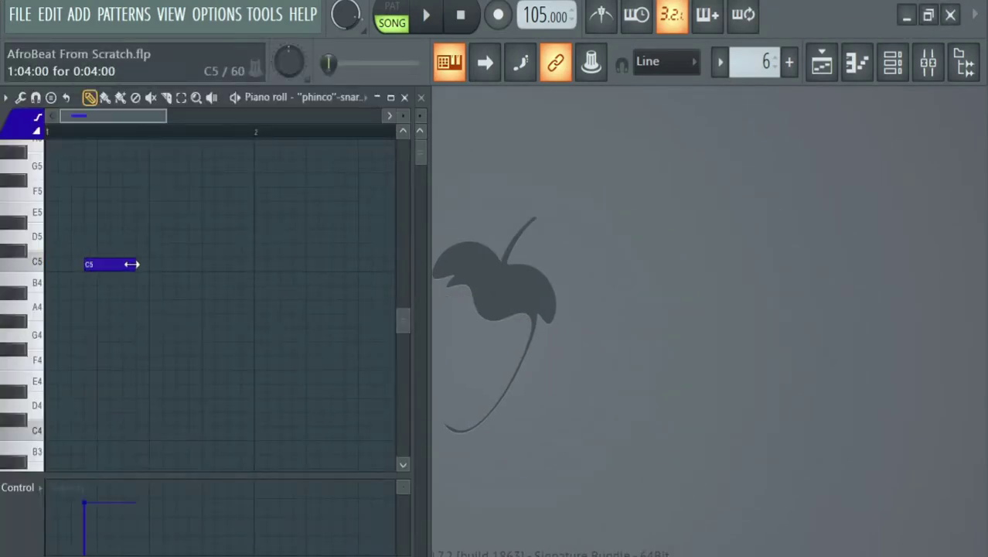
# Step: Place one-step C5 snare hits on steps 1, 4 and 7 of bar 1 in the piano roll
pyautogui.press('space')
pyautogui.click(128, 263)
pyautogui.press('space')
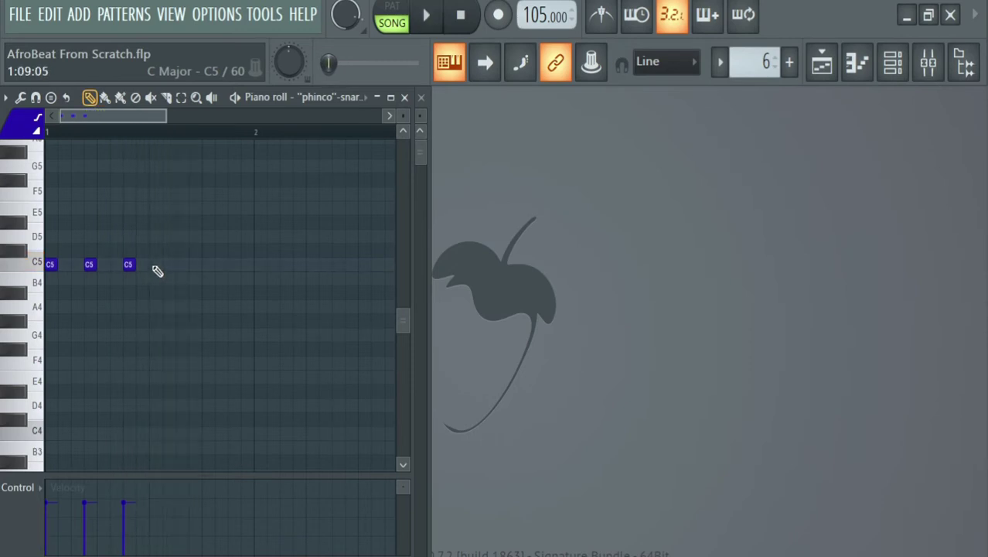
# Step: Add C5 snare hits on steps 12 and 15 of bar 1 while auditioning the rhythm
pyautogui.click(194, 264)
pyautogui.click(221, 264)
pyautogui.press('space')
pyautogui.press('space')
pyautogui.moveTo(222, 264); pyautogui.dragTo(236, 265)
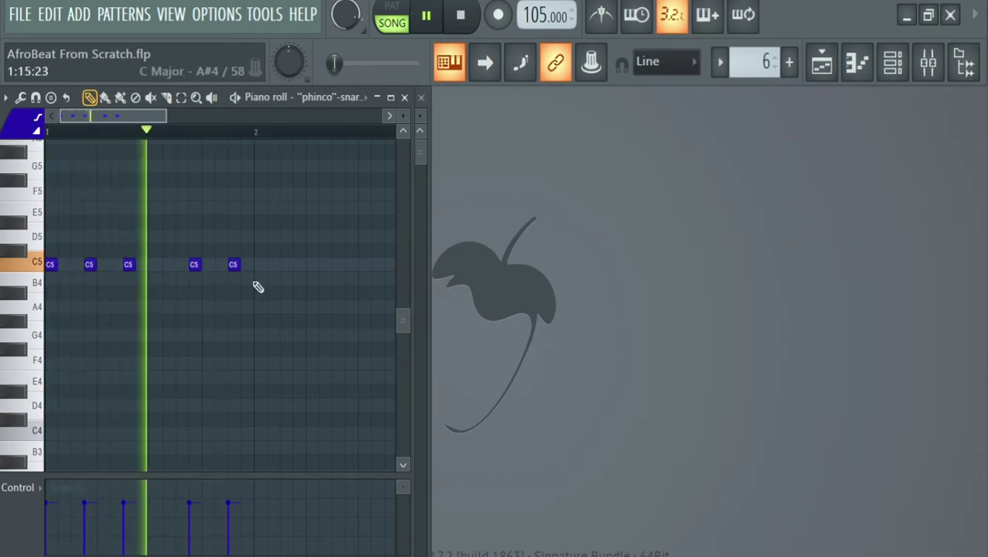
# Step: Add C5 snare hits on steps 1 and 4 of bar 2
pyautogui.click(260, 264)
pyautogui.click(296, 265)
pyautogui.press('space')
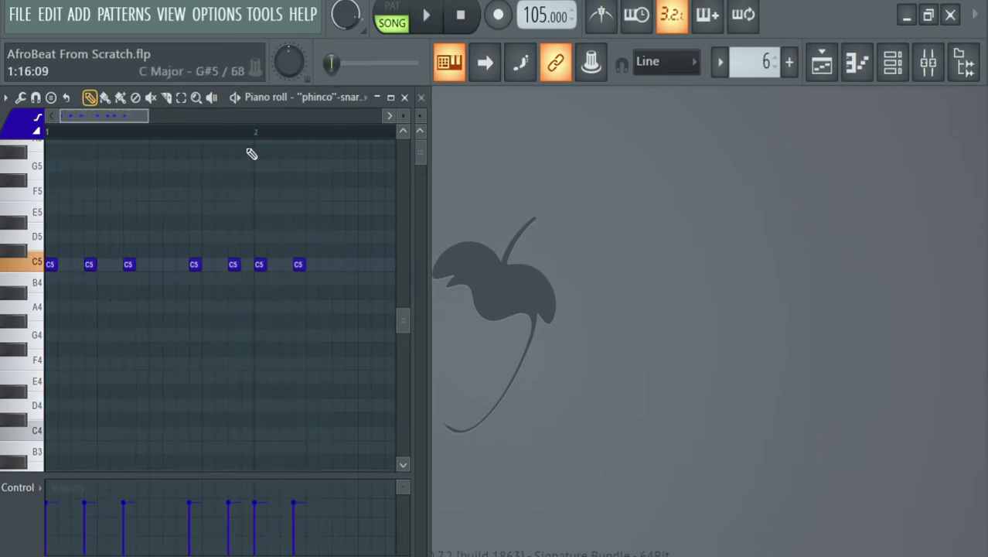
# Step: Add C5 snare hits on steps 7, 9, 12 and 15 of bar 2 while auditioning the rhythm
pyautogui.scroll(-3, 139, 128)
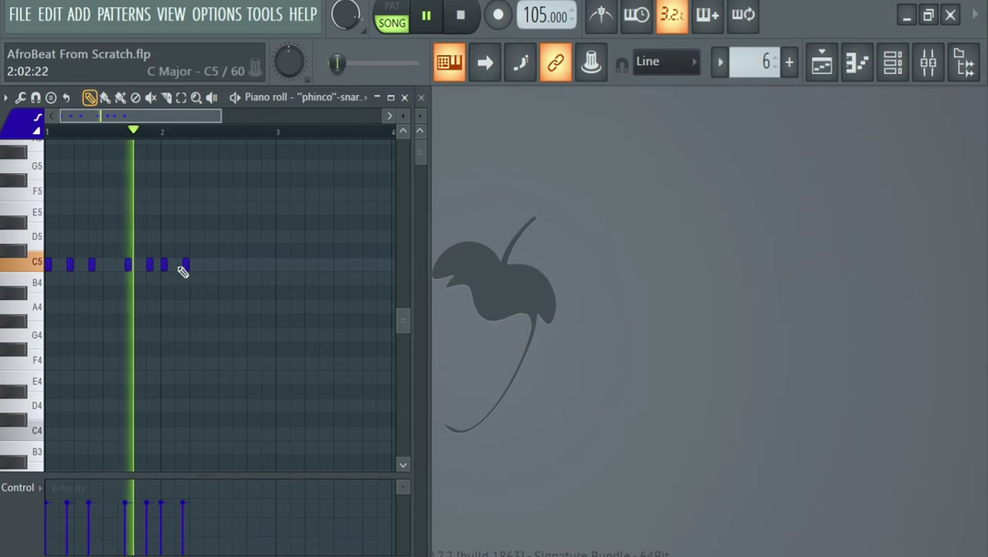
pyautogui.press('space')
pyautogui.scroll(4, 217, 134)
pyautogui.press('space')
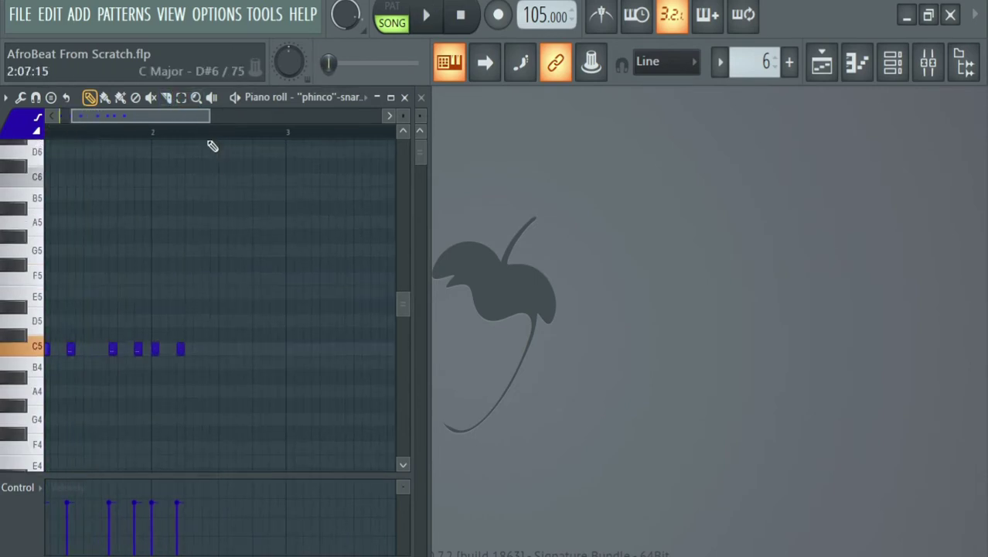
pyautogui.click(199, 349)
pyautogui.click(220, 350)
pyautogui.click(247, 350)
pyautogui.click(273, 350)
pyautogui.press('space')
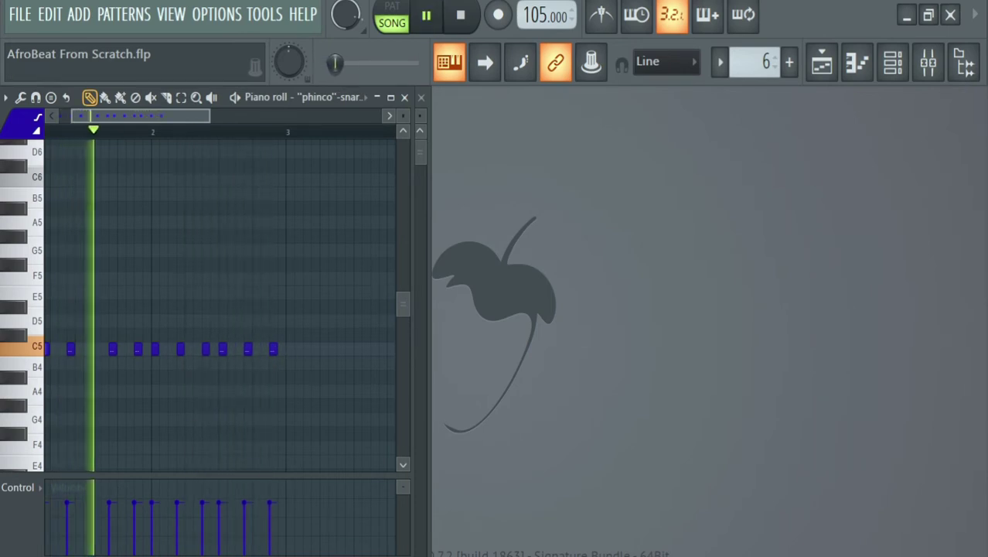
# Step: Duplicate the two-bar snare pattern until it fills all eight bars
pyautogui.hotkey('ctrl', 'b')
pyautogui.press('F5')
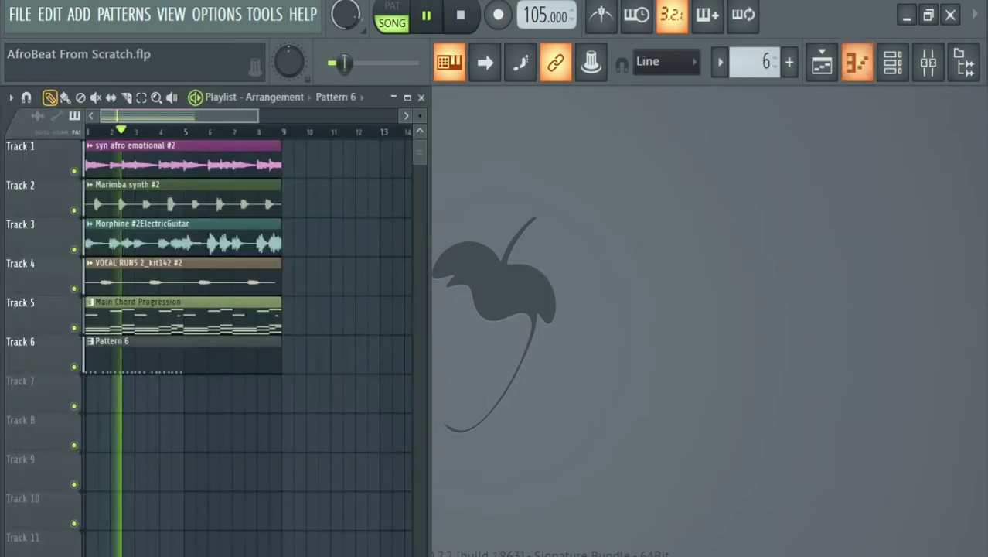
pyautogui.hotkey('alt', 'F8')
pyautogui.moveTo(63, 415); pyautogui.dragTo(61, 416)
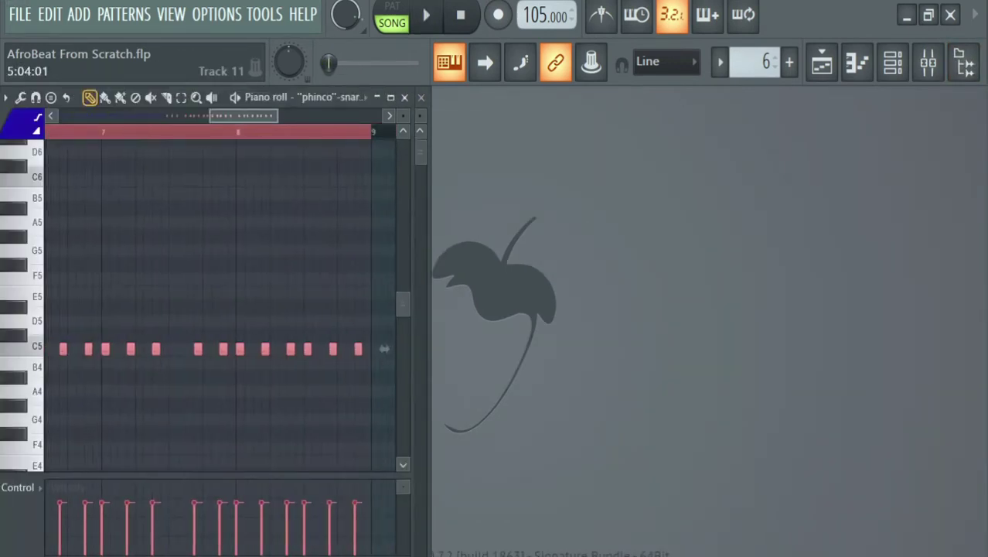
# Step: Copy the notes of the "phinco"-snare (14) channel to the "phinco"-snare (6) channel and play the layered snares
pyautogui.press('F5')
pyautogui.press('F6')
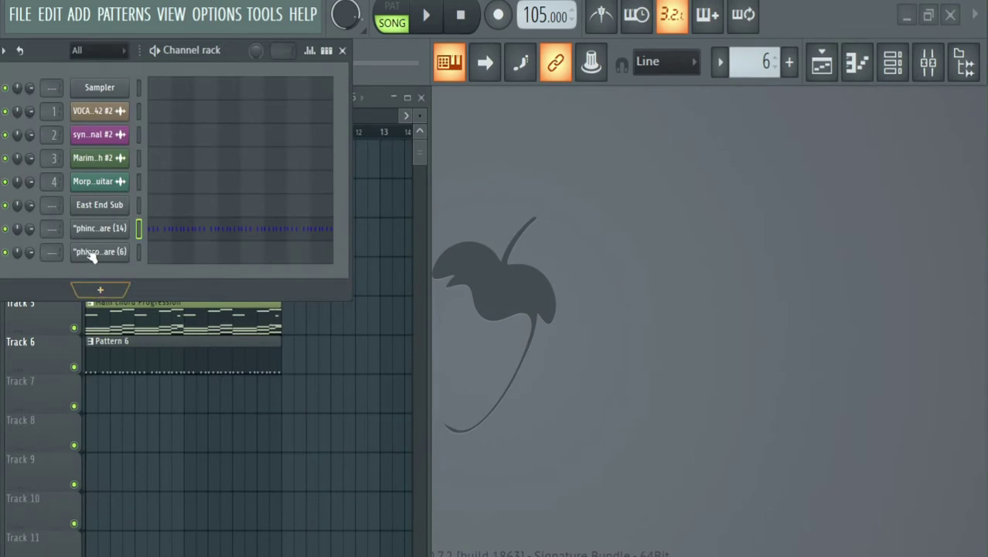
pyautogui.rightClick(123, 229)
pyautogui.click(294, 246)
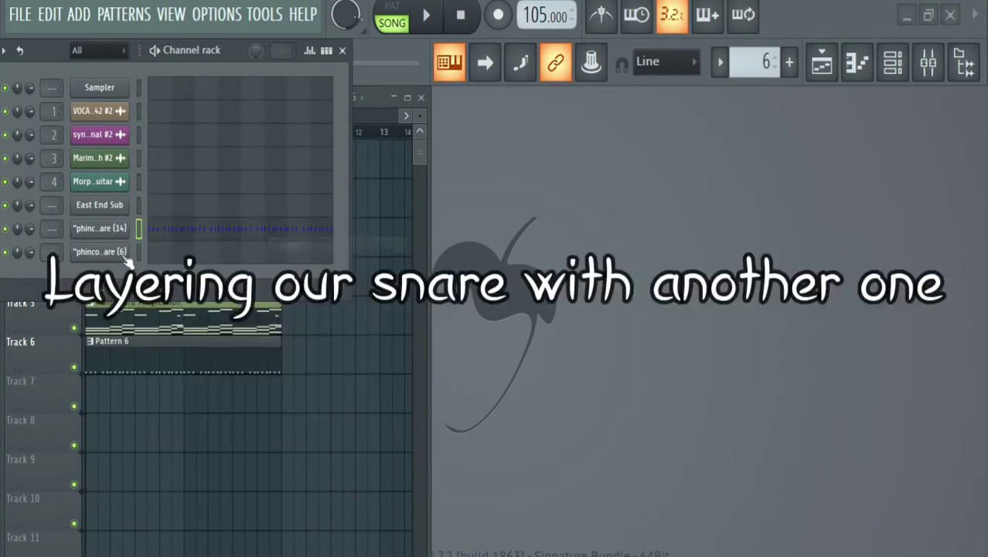
pyautogui.rightClick(128, 252)
pyautogui.click(294, 283)
pyautogui.press('space')
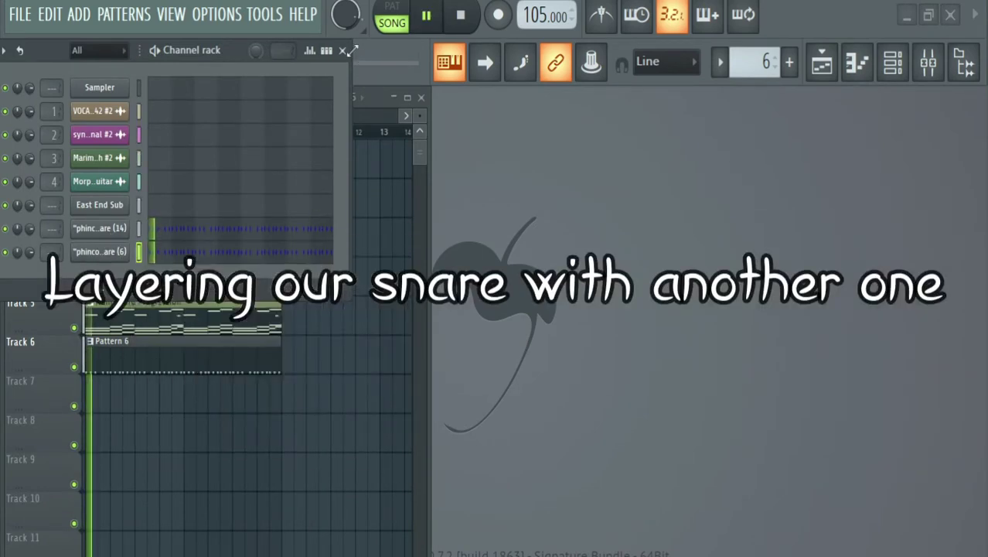
pyautogui.click(342, 51)
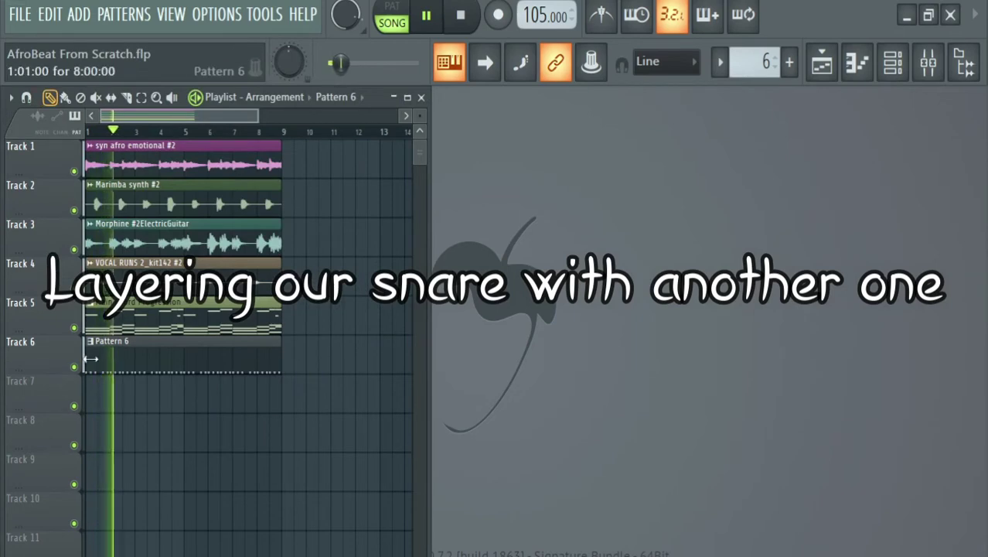
# Step: Load "phinco"-conga (2) from the Perc folder into a new channel and open its piano roll
pyautogui.hotkey('alt', 'F8')
pyautogui.scroll(2, 77, 375)
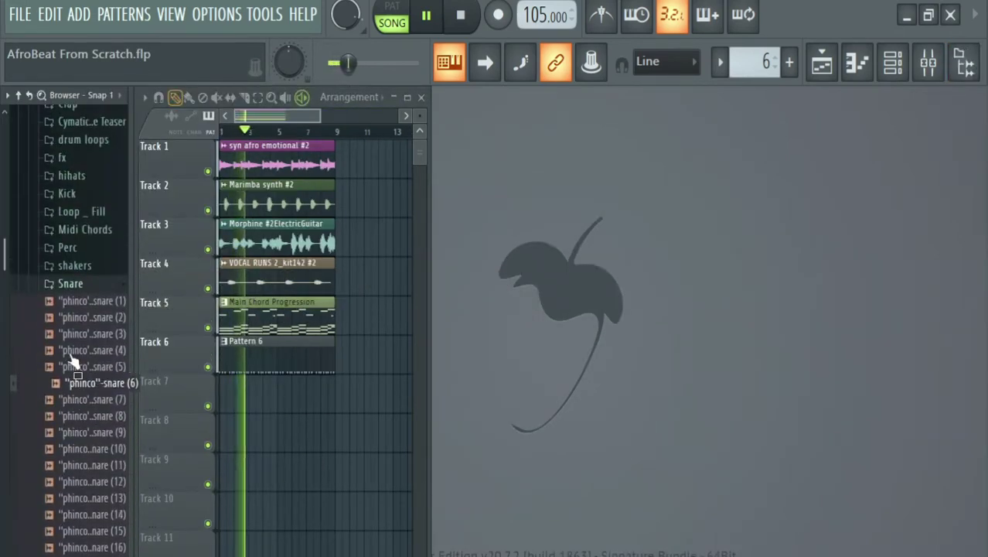
pyautogui.click(71, 283)
pyautogui.press('space')
pyautogui.click(68, 248)
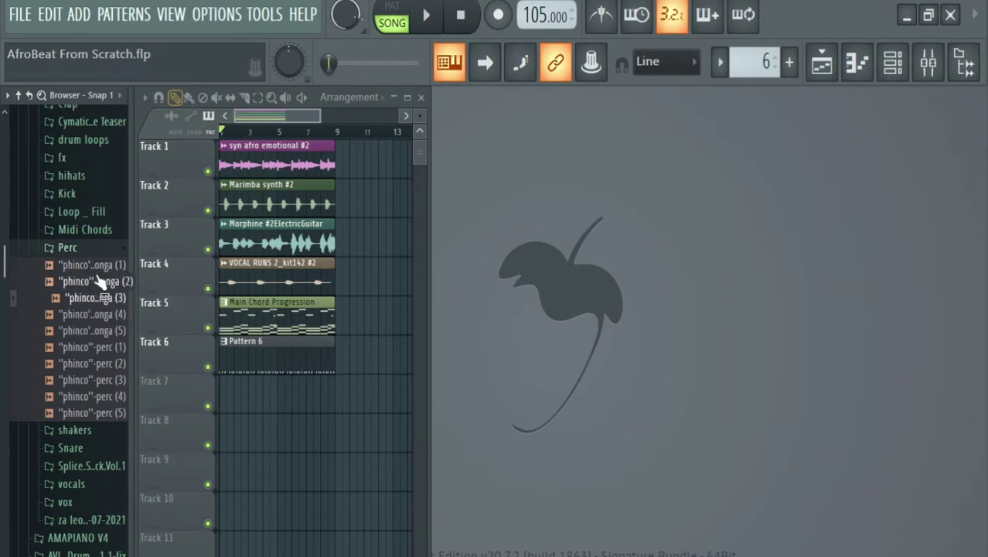
pyautogui.click(94, 282)
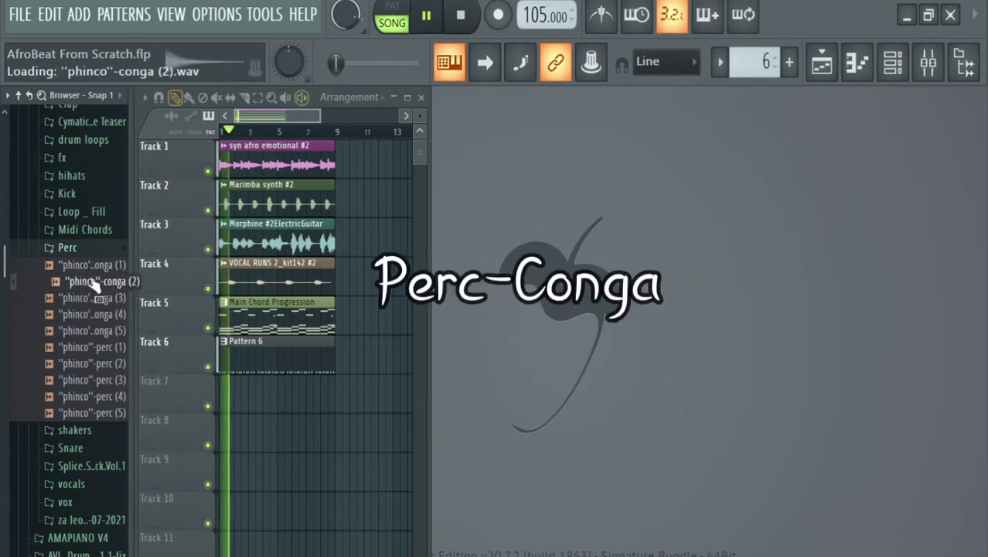
pyautogui.rightClick(92, 283)
pyautogui.click(137, 297)
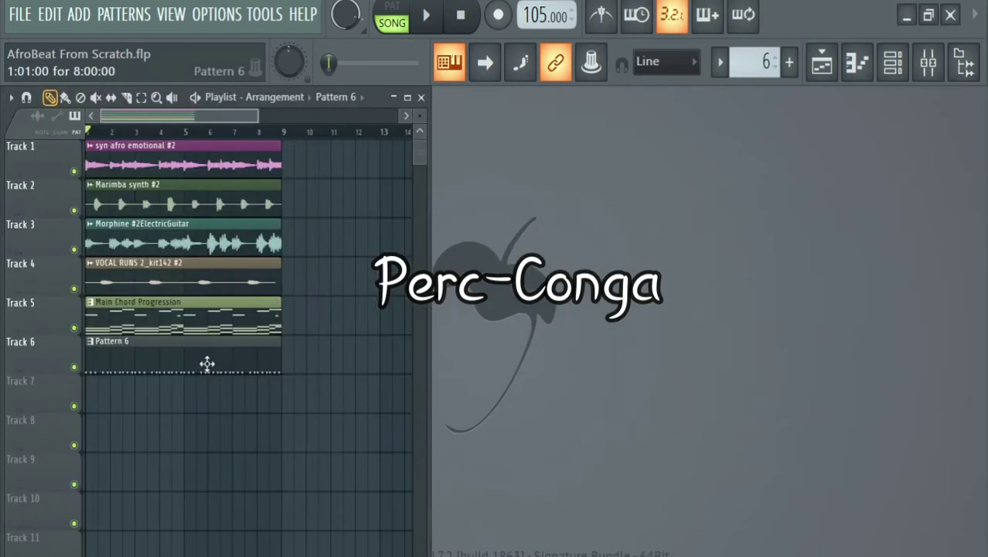
pyautogui.press('F6')
pyautogui.click(211, 272)
pyautogui.press('space')
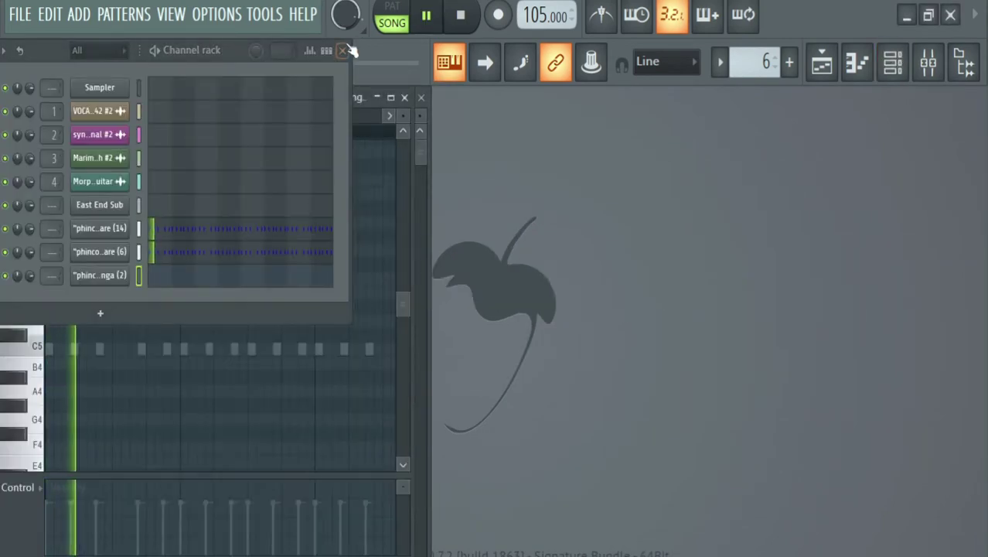
pyautogui.click(344, 50)
# Step: Place C5 conga hits on steps 11 and 15 of bar 1, auditioning their timing against the snares
pyautogui.rightClick(109, 350)
pyautogui.press('space')
pyautogui.press('space')
pyautogui.click(101, 348)
pyautogui.press('space')
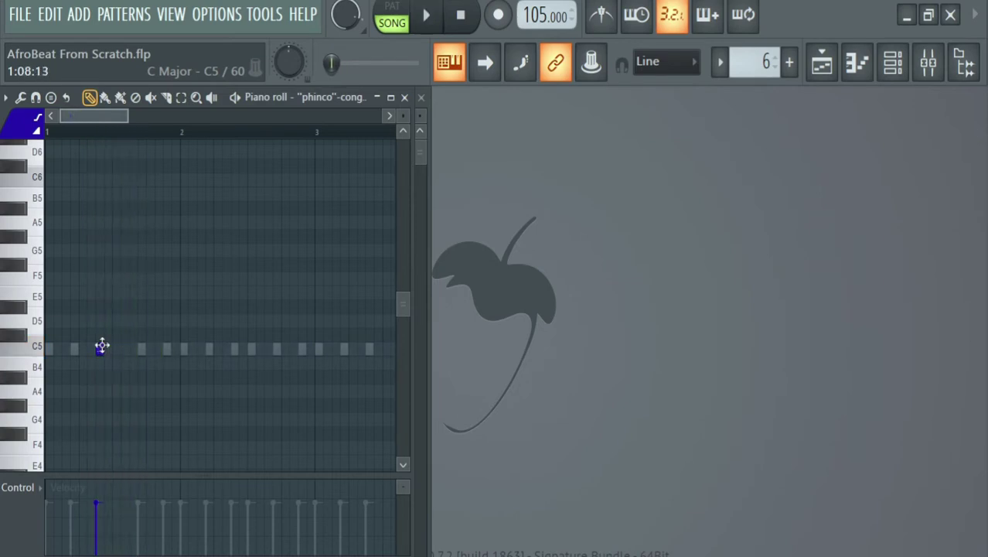
pyautogui.click(122, 350)
pyautogui.press('space')
pyautogui.rightClick(126, 353)
pyautogui.click(133, 350)
pyautogui.press('space')
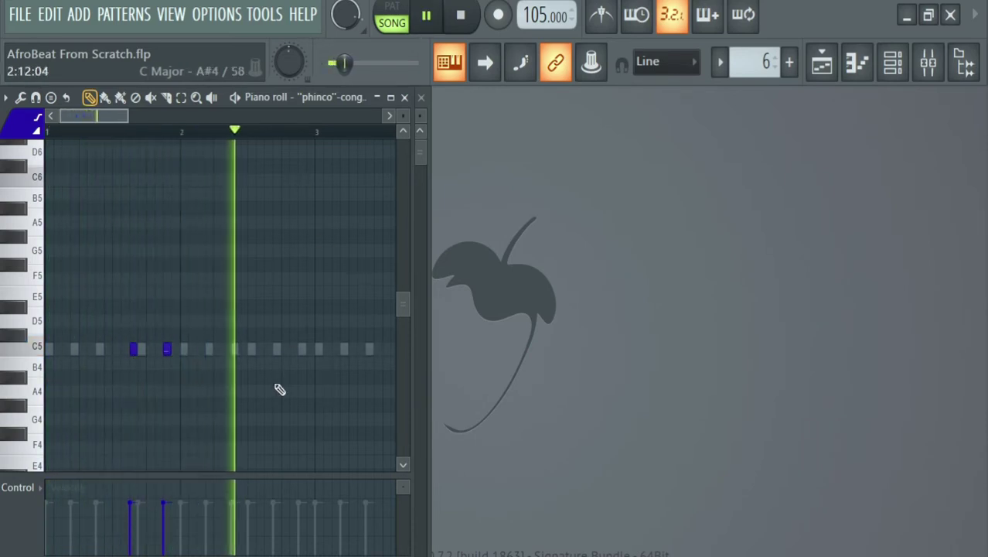
# Step: Add C5 conga hits on steps 11 and 15 of bar 2, adjusting their timing during playback
pyautogui.click(269, 335)
pyautogui.press('space')
pyautogui.press('space')
pyautogui.rightClick(270, 337)
pyautogui.click(266, 351)
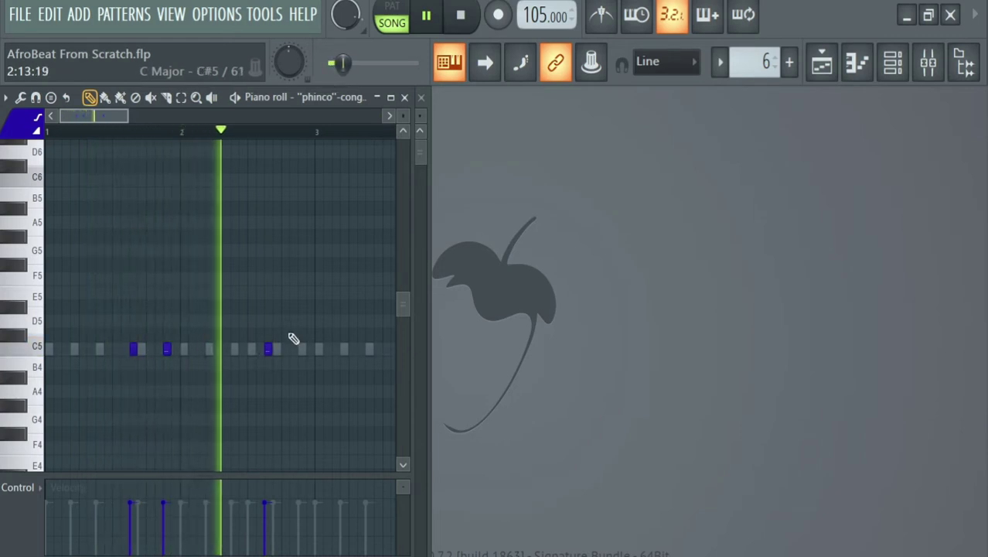
pyautogui.rightClick(269, 353)
pyautogui.click(292, 348)
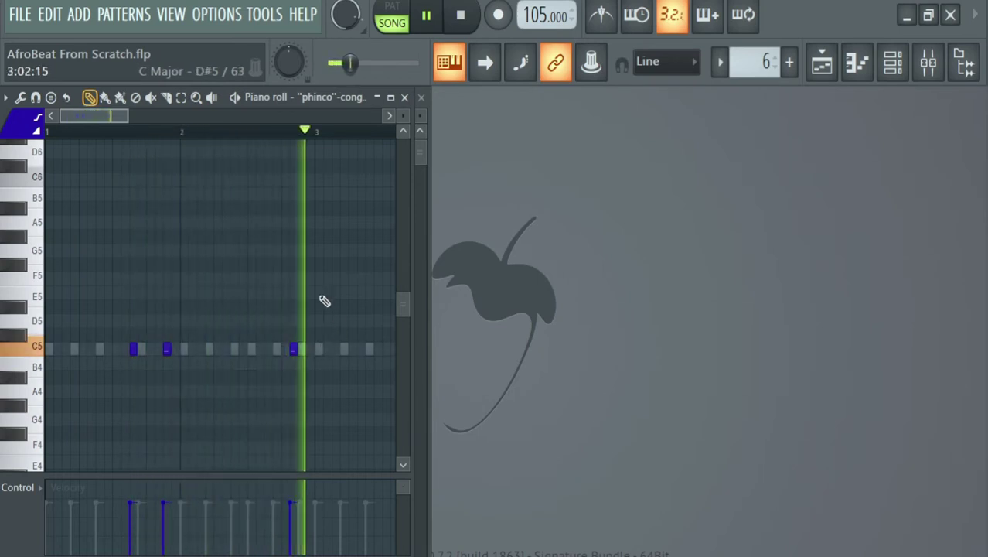
pyautogui.moveTo(296, 349); pyautogui.dragTo(304, 348)
pyautogui.click(264, 349)
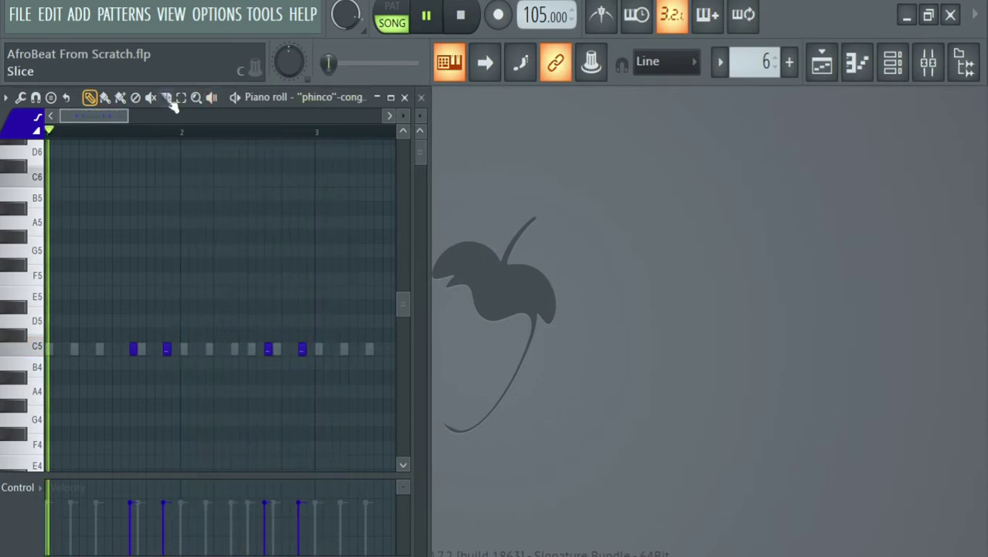
pyautogui.press('space')
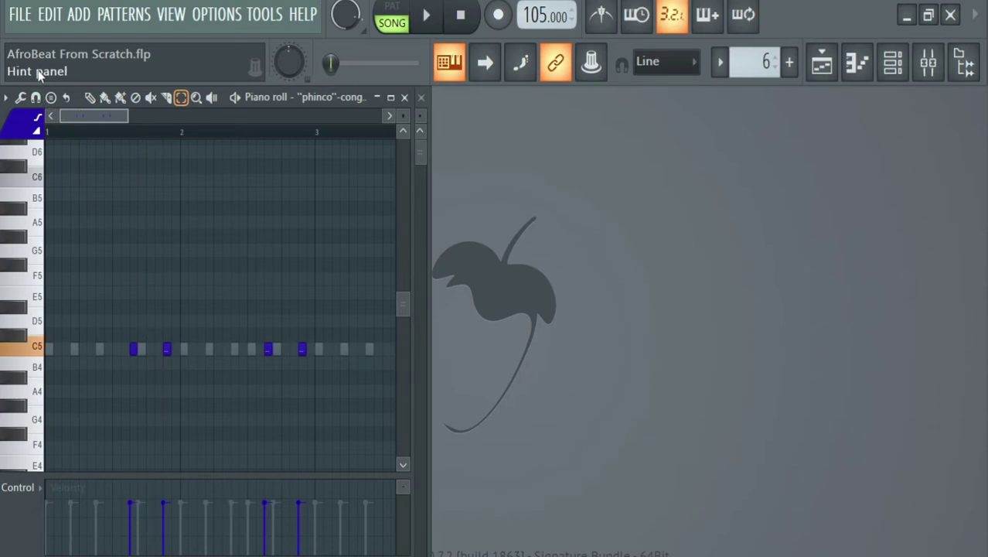
# Step: Set the note pan of the four conga hits to alternating extremes, maximum on step 11 and minimum on step 15 of each bar
pyautogui.scroll(-4, 176, 139)
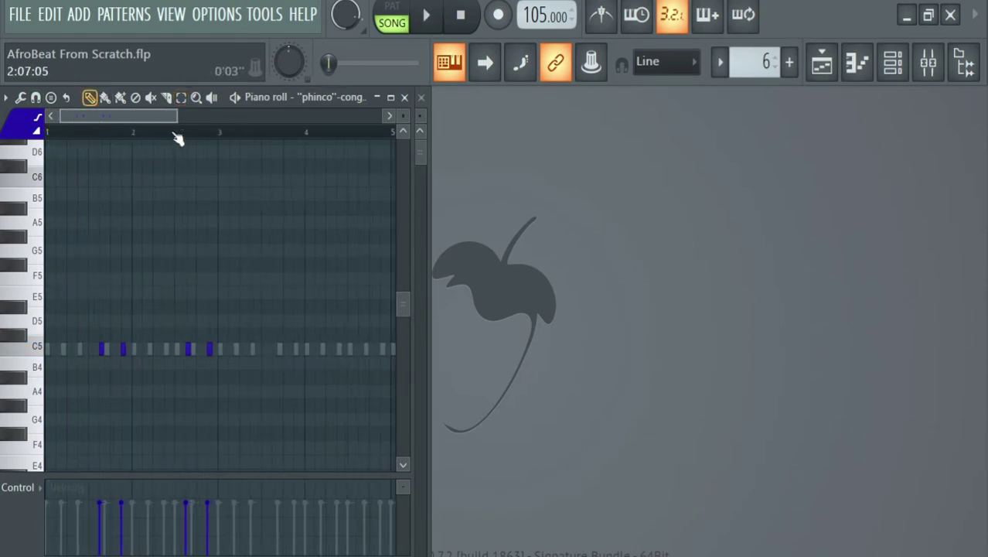
pyautogui.press('space')
pyautogui.click(34, 487)
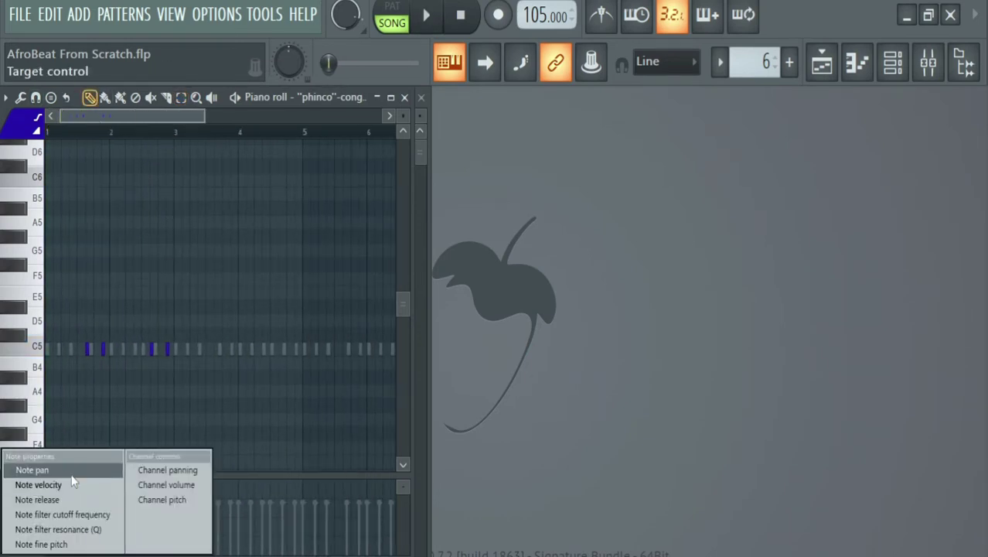
pyautogui.click(70, 469)
pyautogui.moveTo(152, 487); pyautogui.dragTo(151, 426)
pyautogui.moveTo(166, 524); pyautogui.dragTo(166, 555)
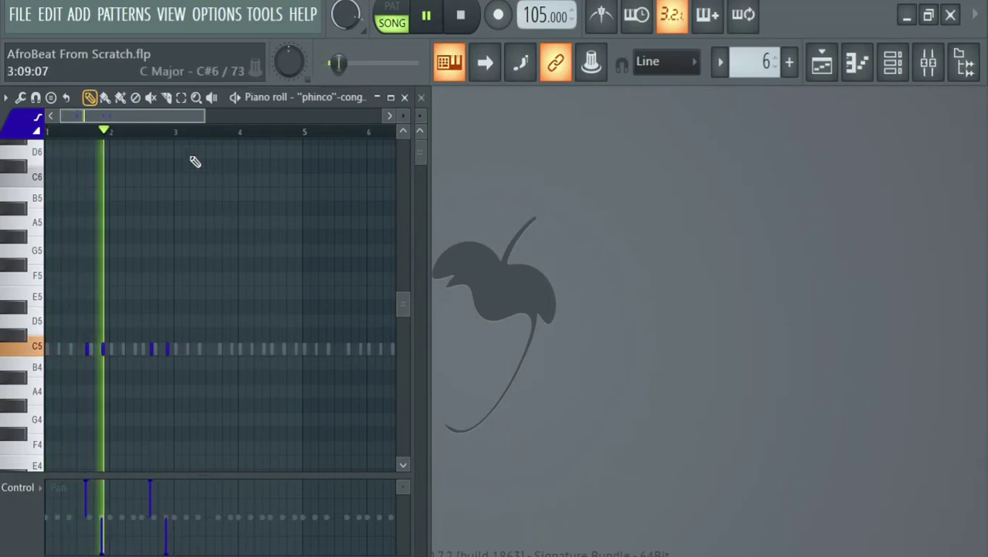
# Step: Select bars 1 and 2 of the conga pattern and duplicate them to fill the remaining bars
pyautogui.click(180, 97)
pyautogui.moveTo(178, 146); pyautogui.dragTo(7, 207)
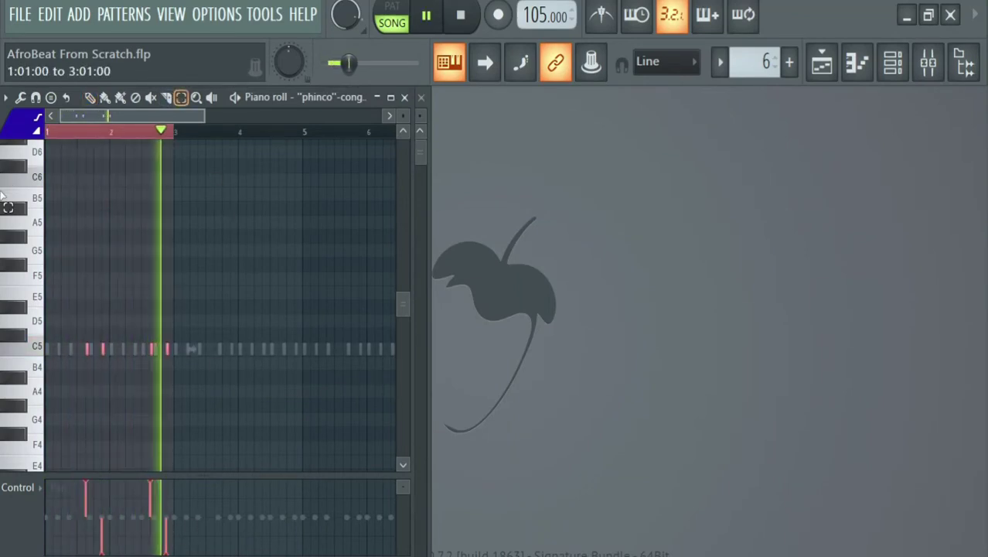
pyautogui.hotkey('ctrl', 'b')
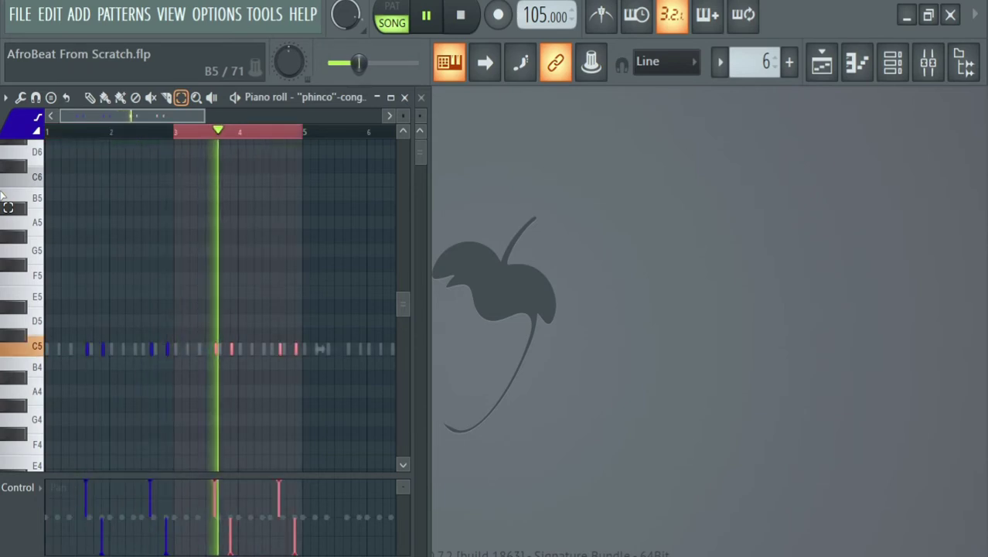
pyautogui.press('F5')
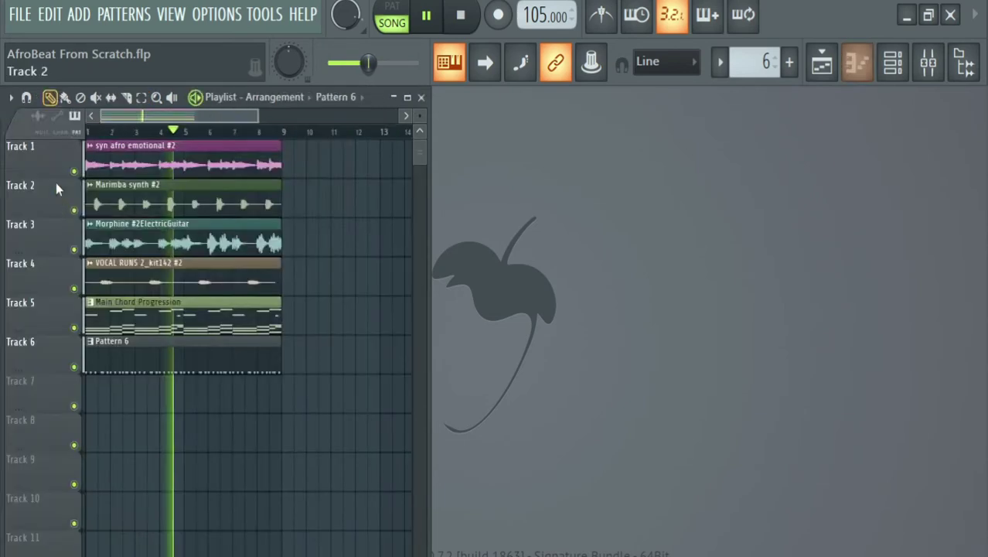
# Step: Fill the "phinco"-kick (4) channel with a hit on every 4 steps and play the song
pyautogui.press('F6')
pyautogui.click(215, 255)
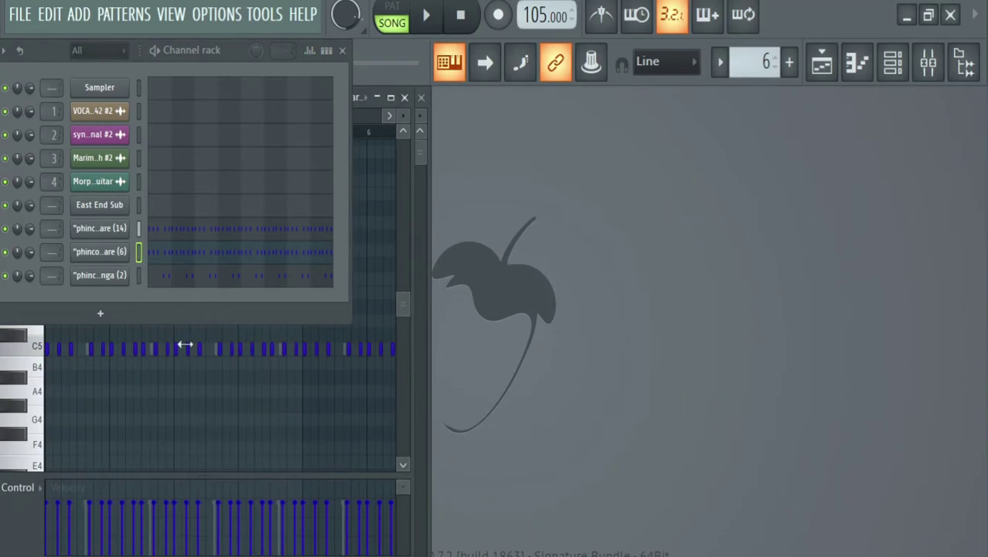
pyautogui.click(343, 51)
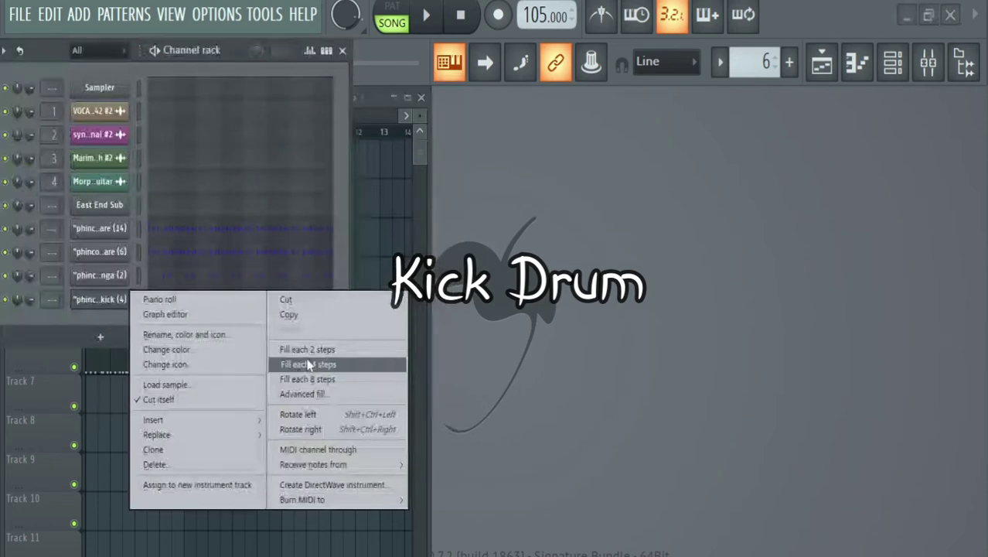
pyautogui.click(308, 364)
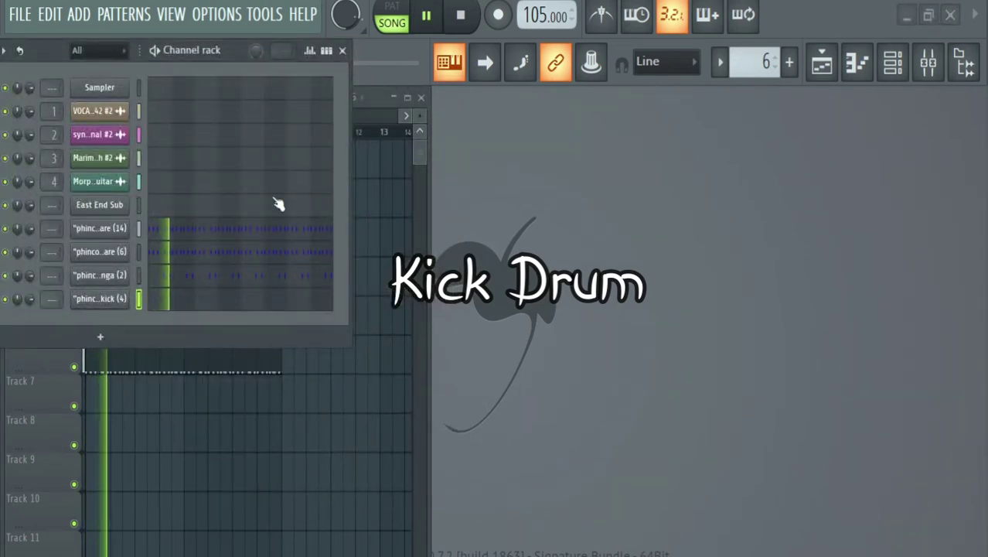
pyautogui.click(343, 51)
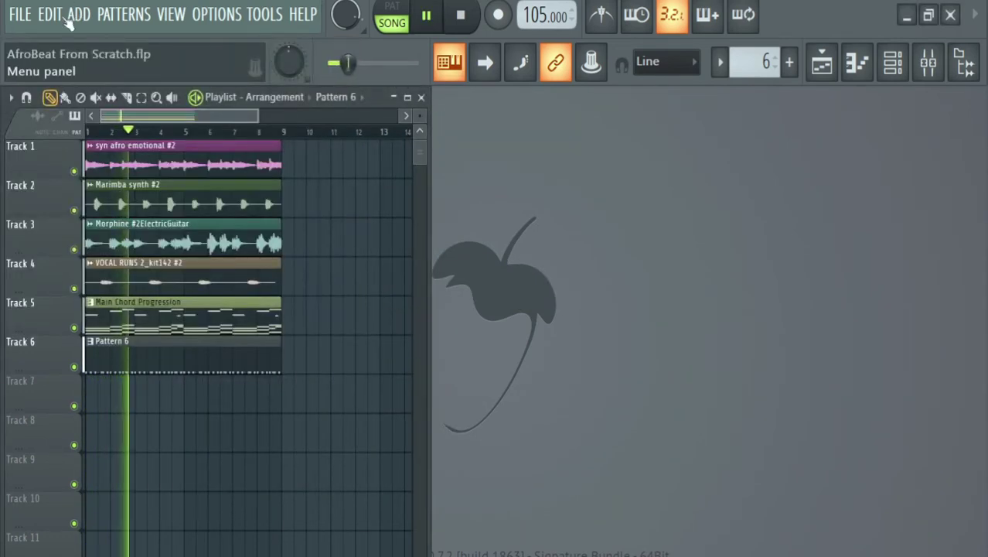
# Step: Save the project
pyautogui.click(20, 16)
pyautogui.click(35, 91)
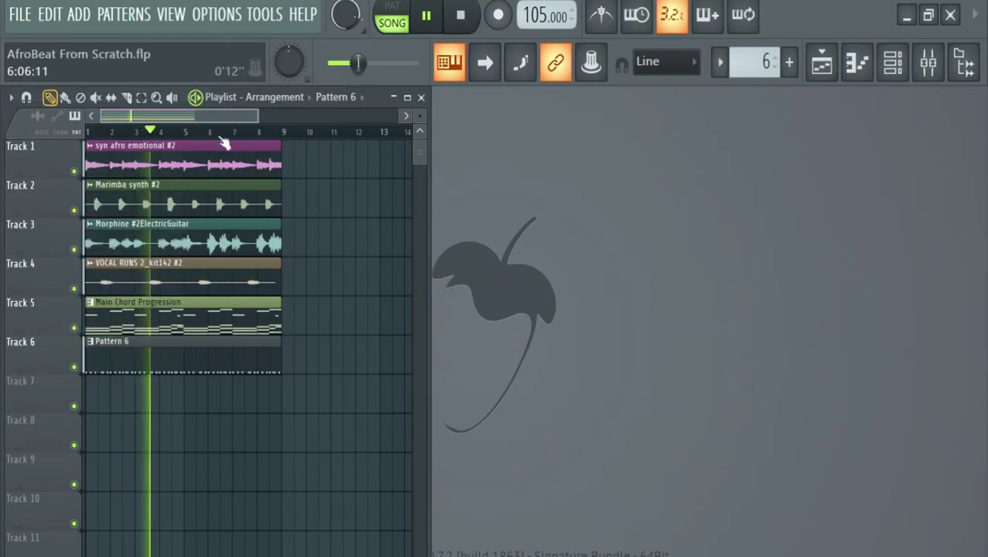
pyautogui.scroll(4, 216, 131)
pyautogui.scroll(-3, 263, 137)
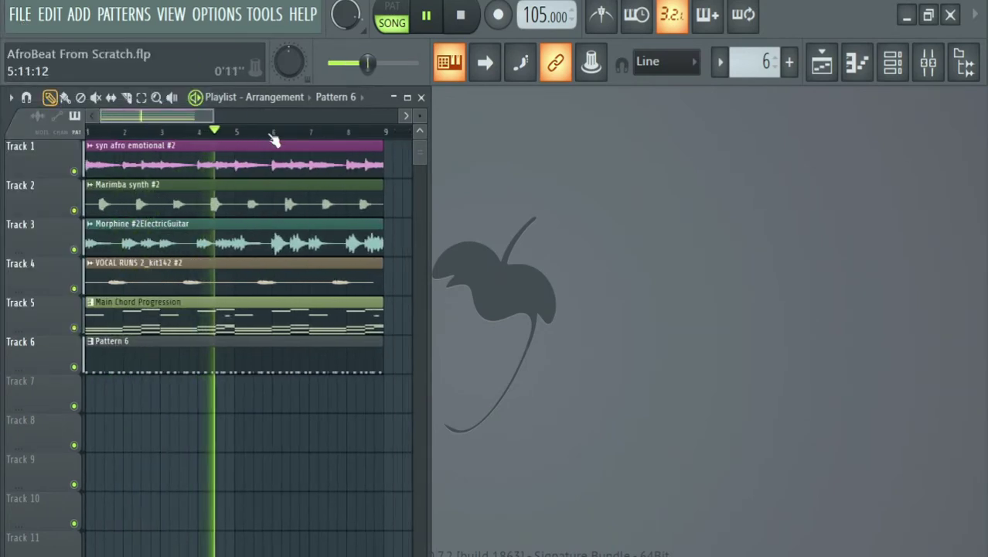
# Step: Audition the hi-hat samples in the afro kit and load "phinco"-hihat (7) into a new channel
pyautogui.hotkey('alt', 'F8')
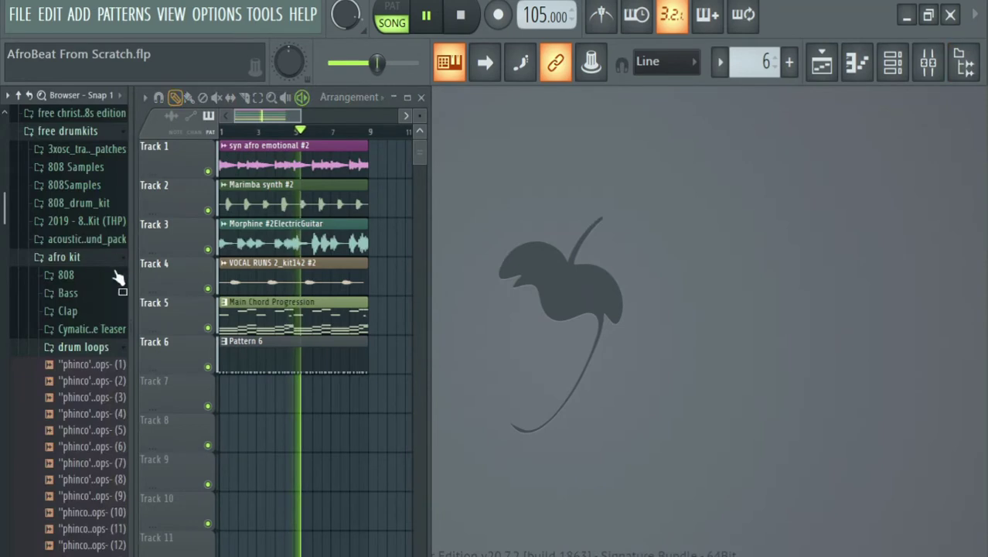
pyautogui.click(83, 348)
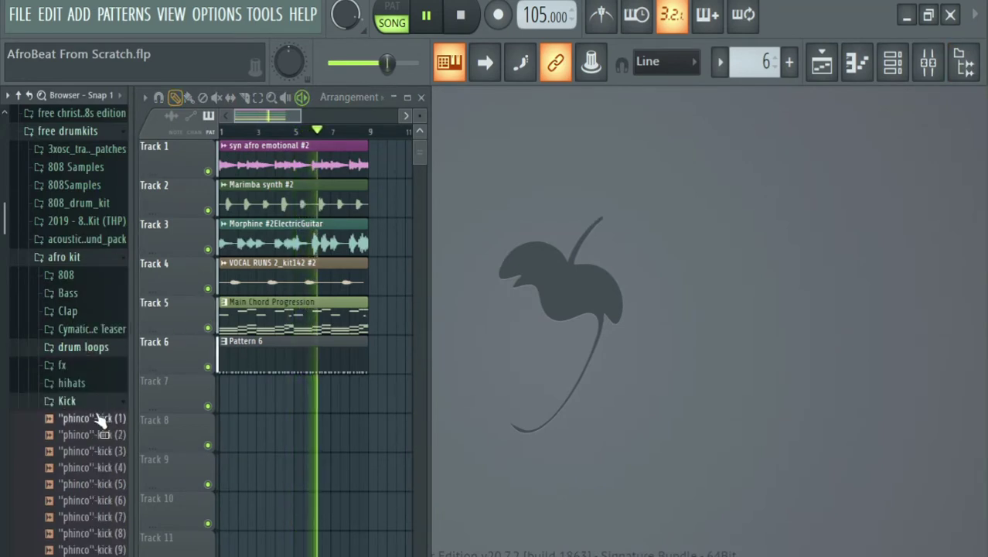
pyautogui.click(78, 401)
pyautogui.click(78, 383)
pyautogui.press('space')
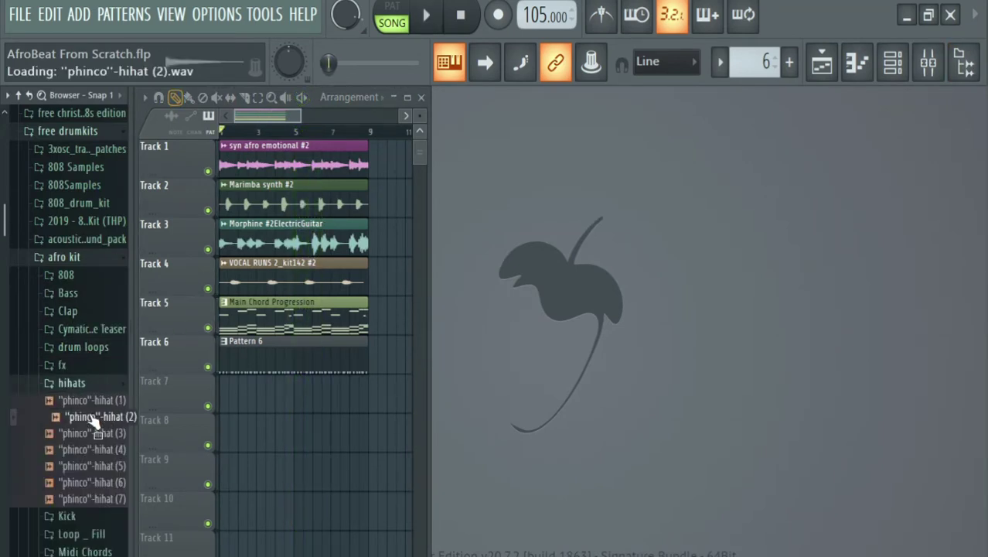
pyautogui.click(97, 466)
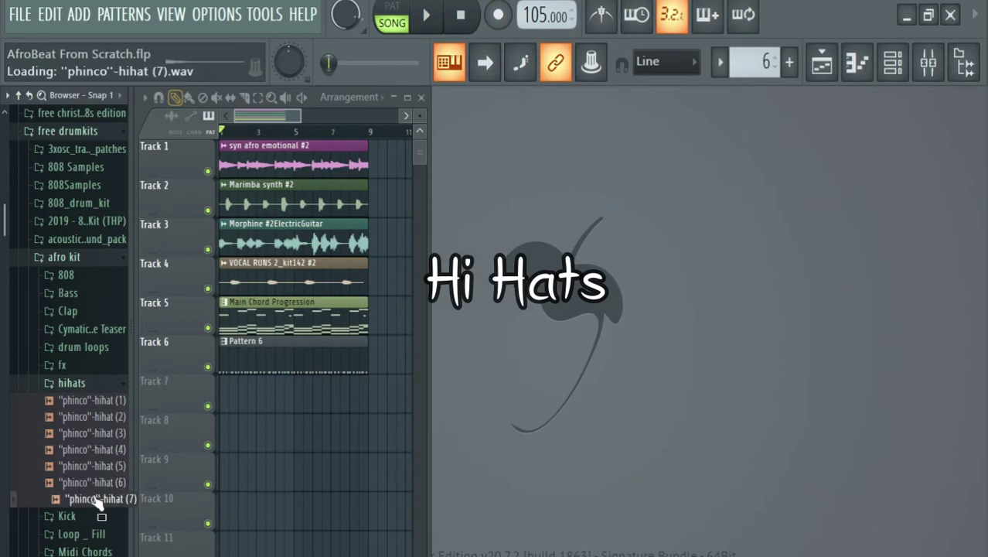
pyautogui.rightClick(95, 501)
pyautogui.click(184, 387)
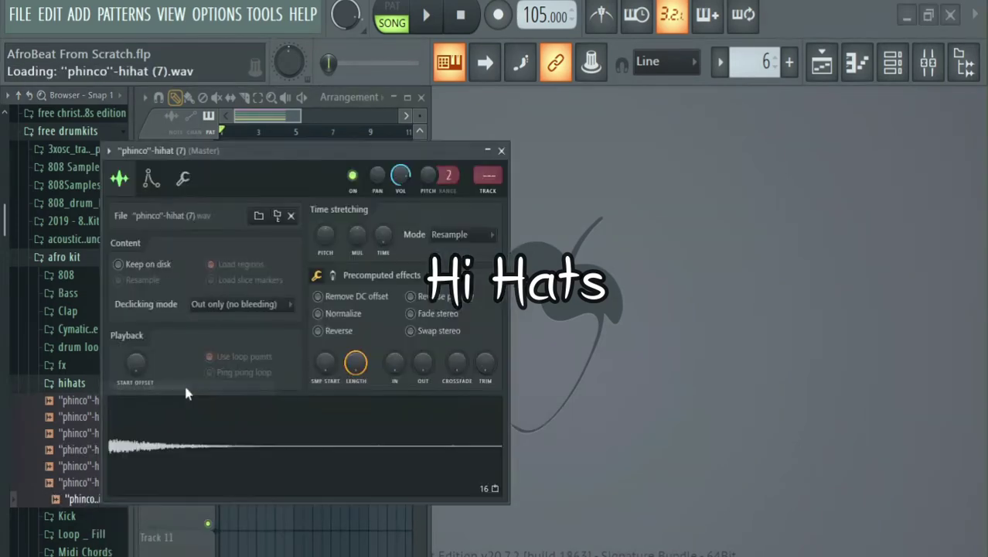
# Step: Normalize the "phinco"-hihat (7) sample and close its channel settings
pyautogui.hotkey('alt', 'F8')
pyautogui.moveTo(283, 151); pyautogui.dragTo(157, 179)
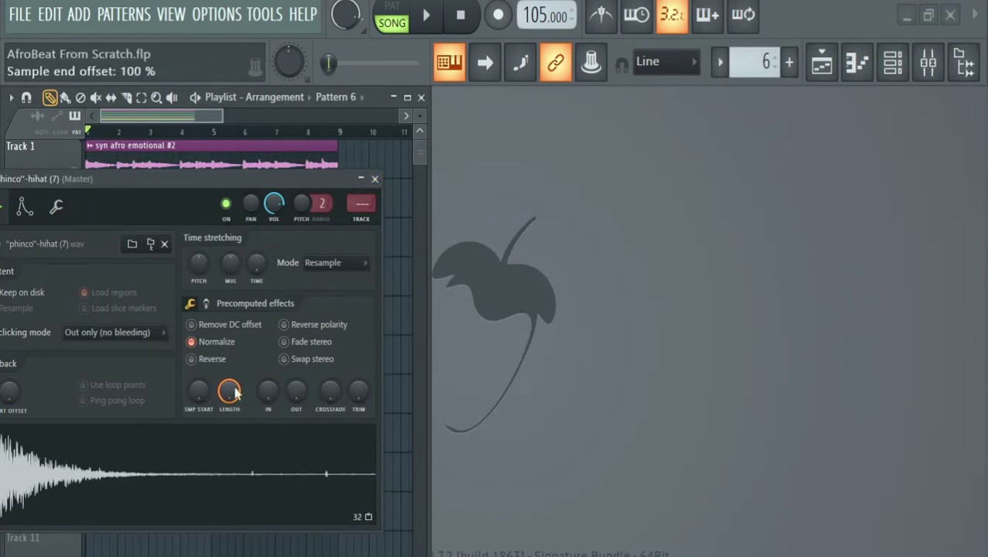
pyautogui.click(374, 179)
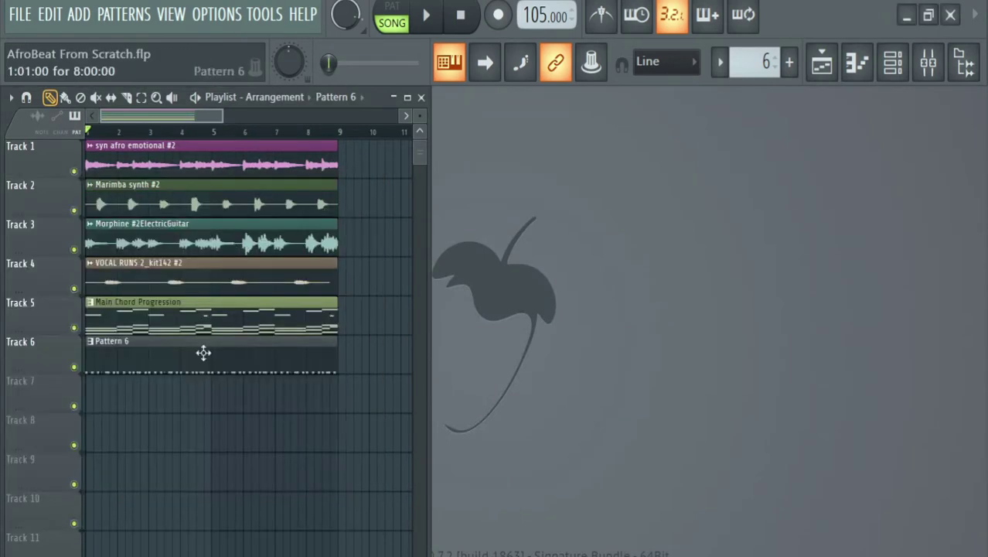
# Step: Open the "phinco"-hihat (7) piano roll in Pattern 6 and place C5 hits on steps 3, 4 and 14 of bar 1
pyautogui.doubleClick(204, 353)
pyautogui.click(335, 50)
pyautogui.scroll(2, 182, 130)
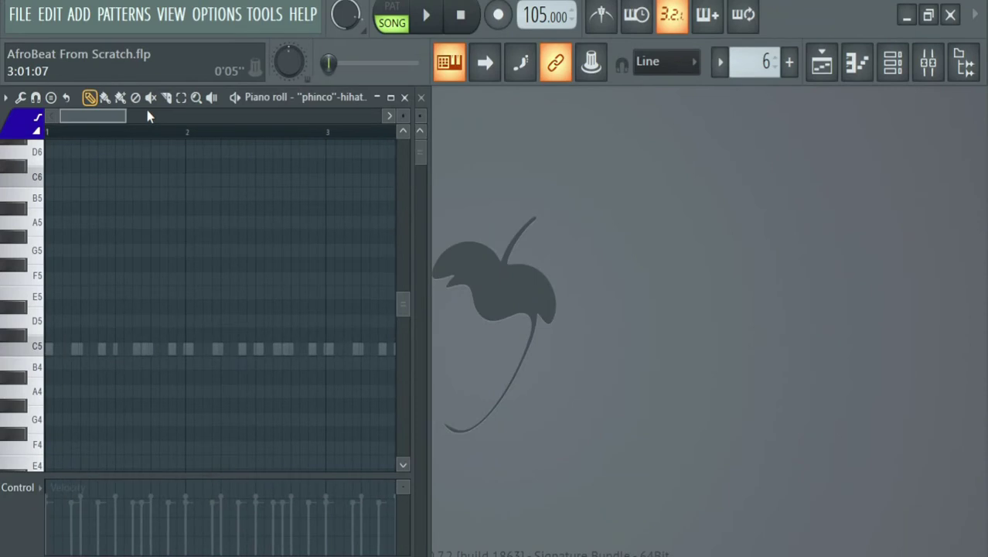
pyautogui.scroll(1, 152, 135)
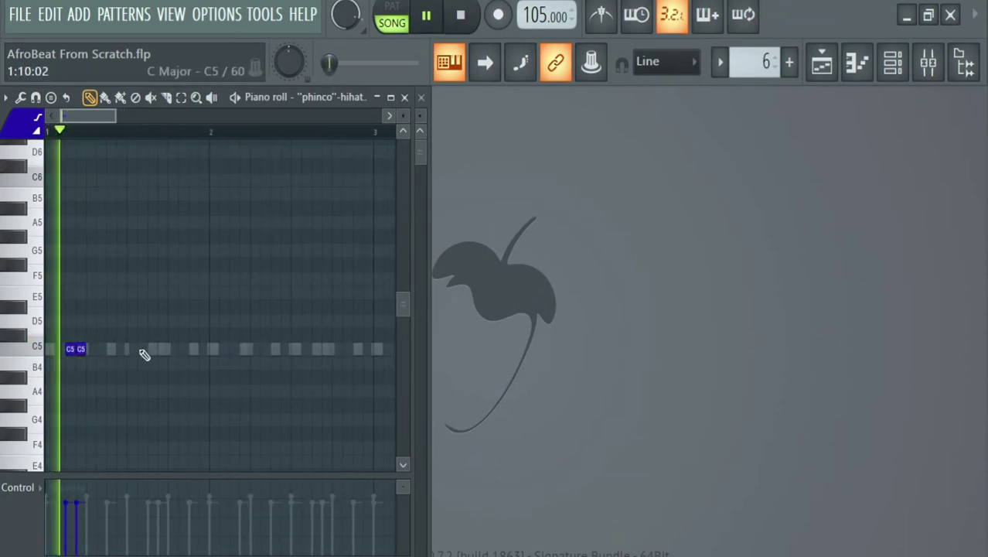
pyautogui.click(185, 350)
pyautogui.press('space')
pyautogui.press('space')
# Step: Place C5 hi-hat hits on steps 3, 4 and 11 of bar 2, checking them against the playing song
pyautogui.click(226, 349)
pyautogui.click(234, 349)
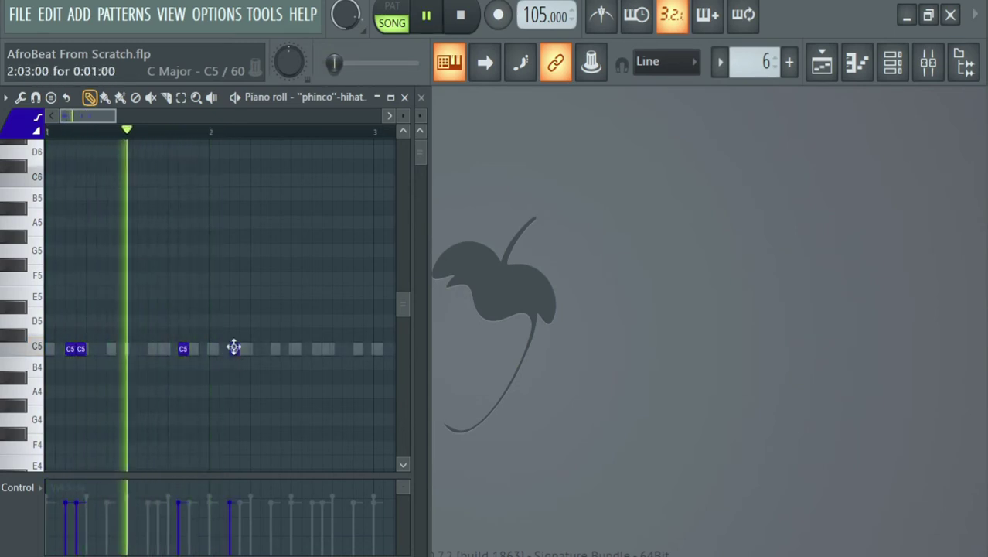
pyautogui.click(257, 349)
pyautogui.rightClick(255, 351)
pyautogui.press('space')
pyautogui.press('space')
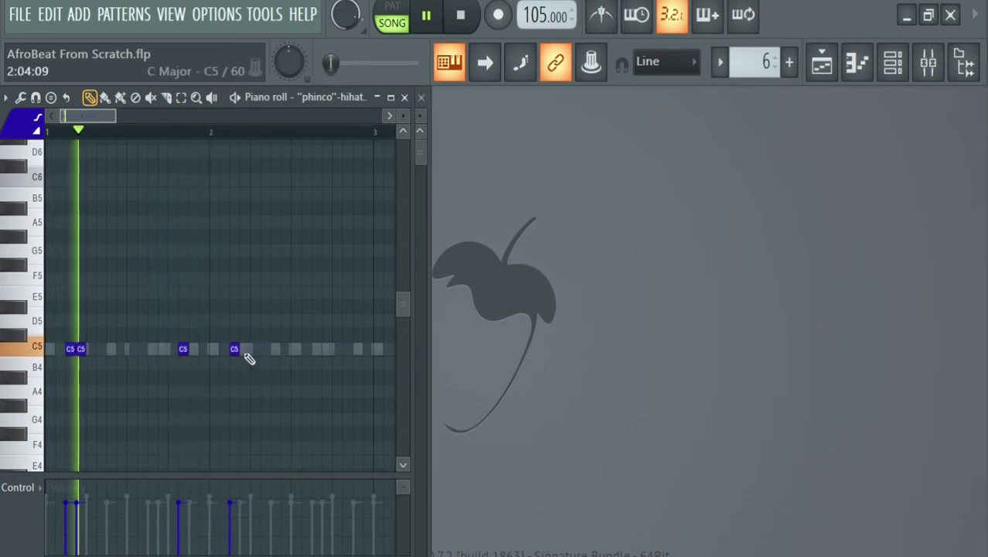
pyautogui.click(244, 352)
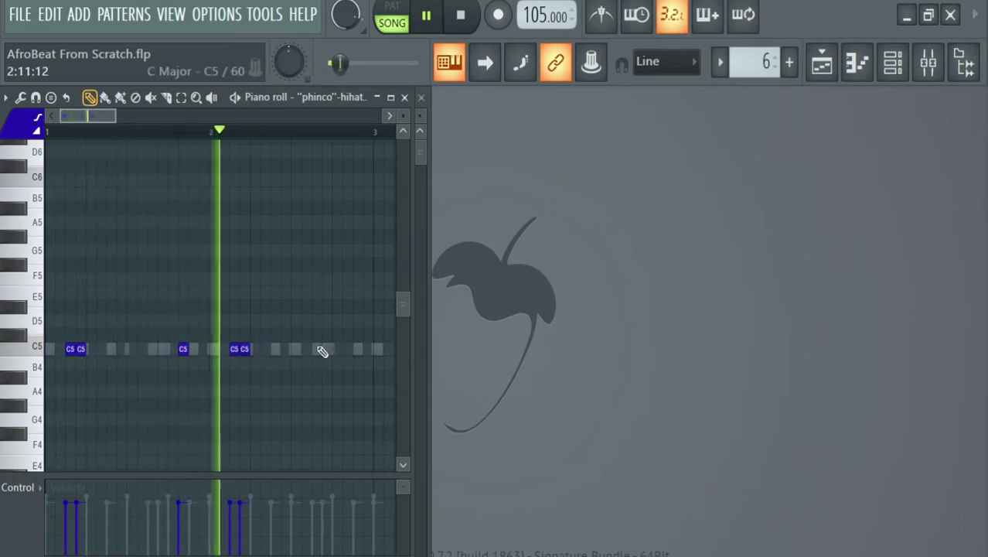
pyautogui.click(317, 348)
pyautogui.press('space')
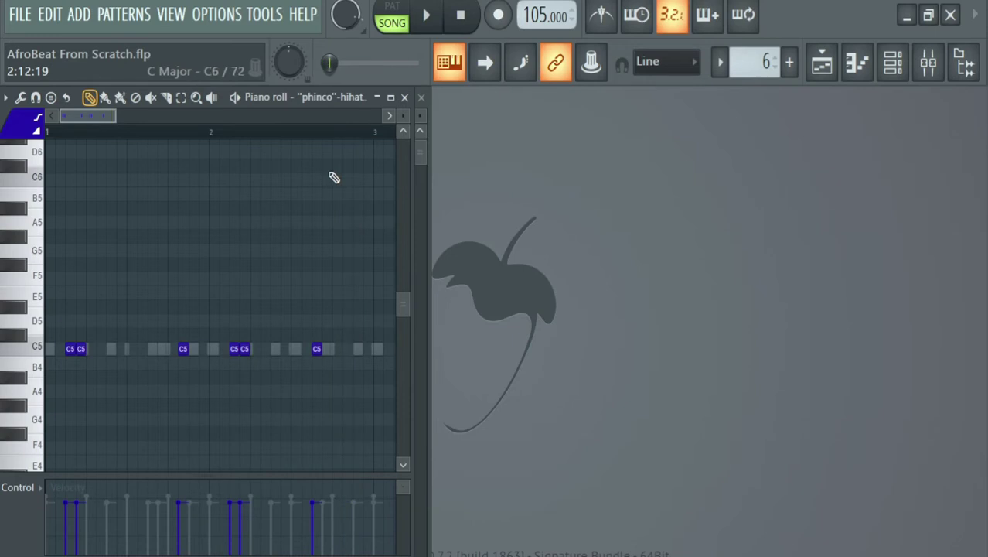
pyautogui.scroll(-1, 301, 127)
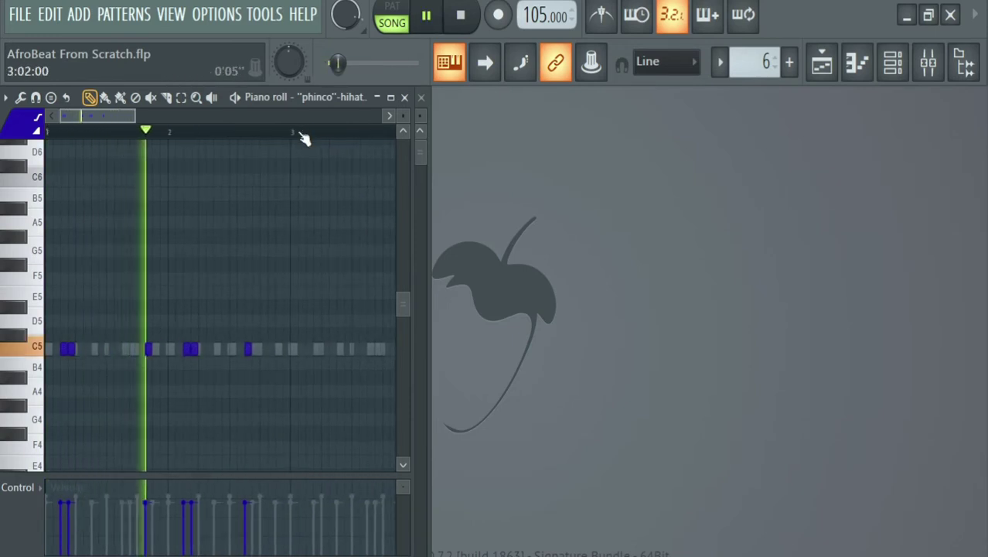
pyautogui.click(281, 348)
pyautogui.press('space')
pyautogui.rightClick(282, 349)
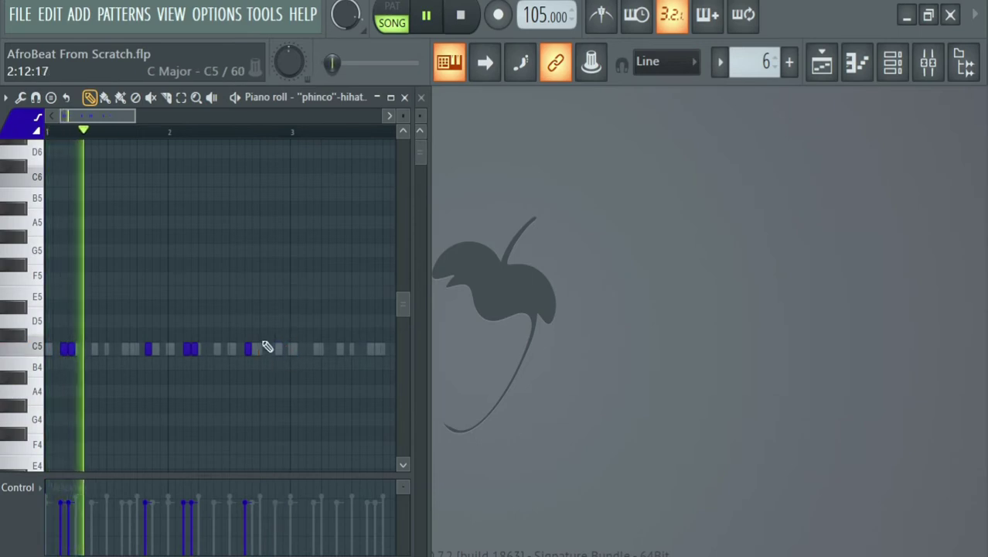
# Step: Select bars 1 and 2 of the hi-hat pattern and duplicate them to fill the pattern through bar 8
pyautogui.moveTo(291, 132); pyautogui.dragTo(3, 186)
pyautogui.click(90, 98)
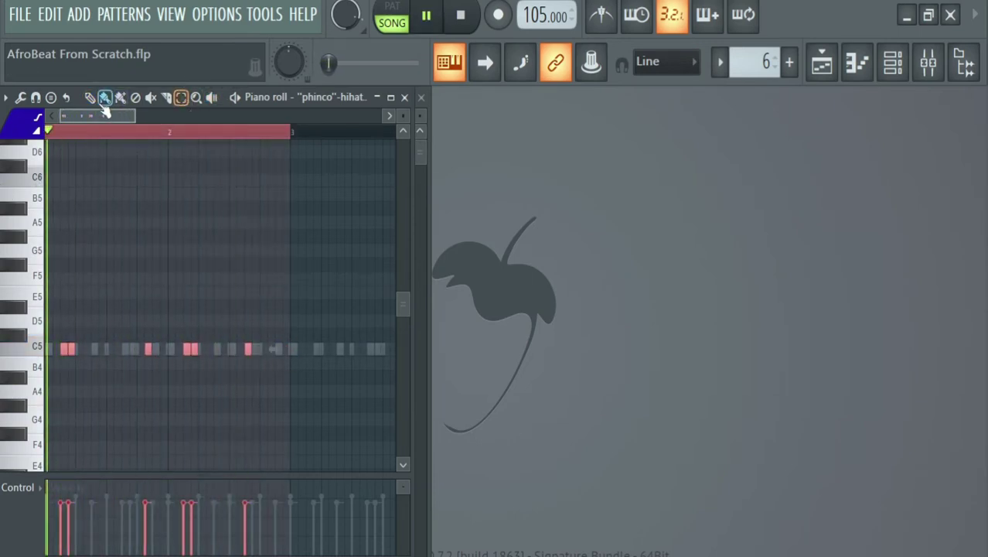
pyautogui.press('space')
pyautogui.press('space')
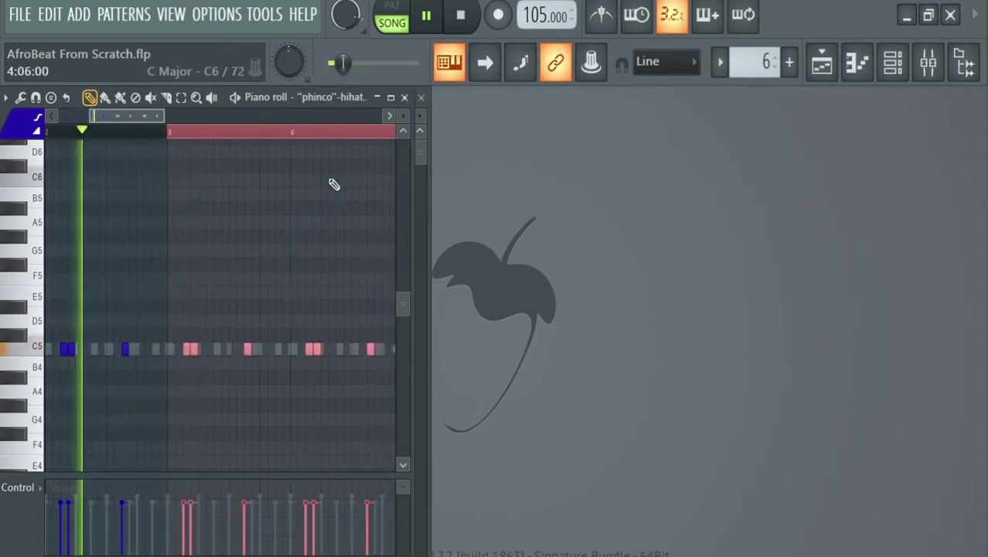
pyautogui.hotkey('ctrl', 'b')
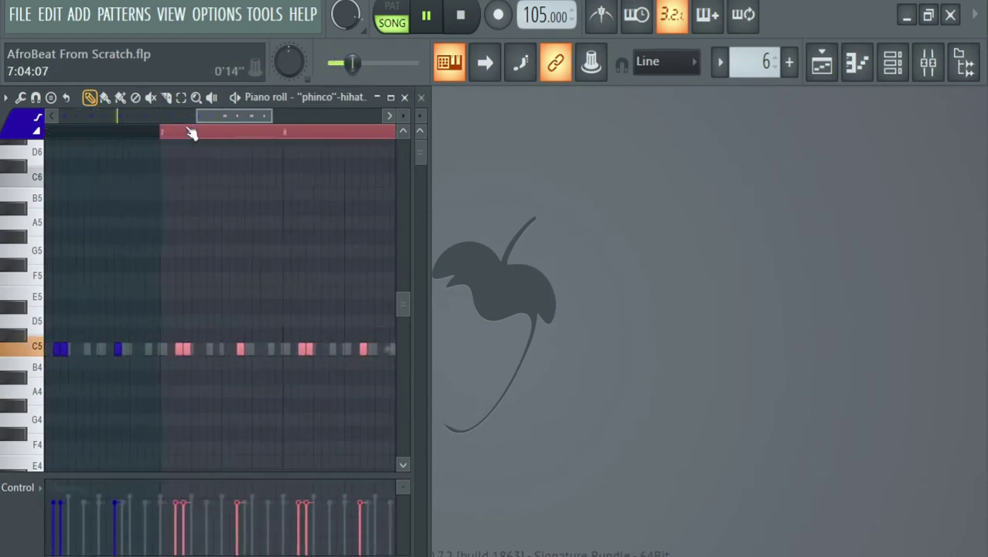
pyautogui.scroll(-3, 255, 131)
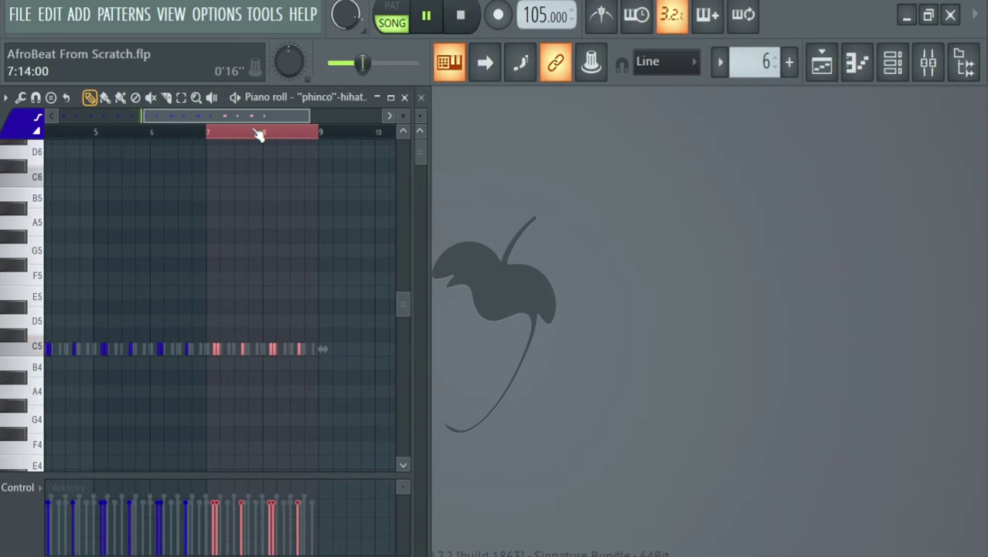
pyautogui.press('F7')
pyautogui.press('F6')
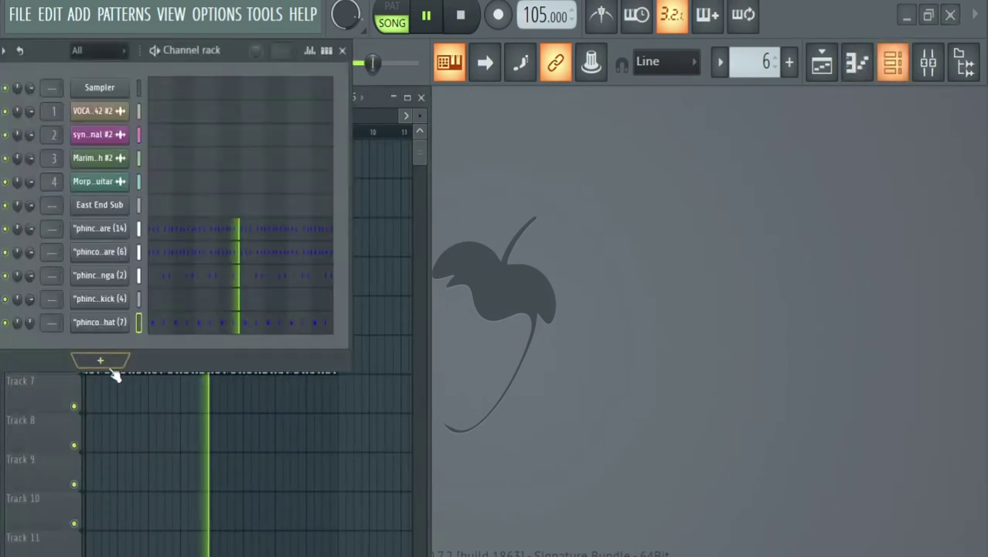
pyautogui.press('space')
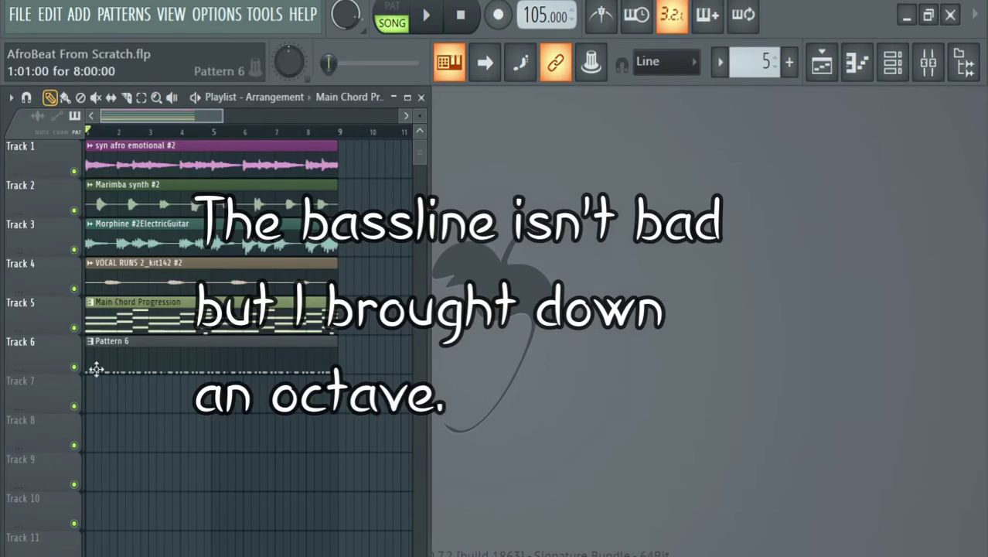
# Step: Transpose the East End Sub bass line in Main Chord Progression by an octave, putting its D# notes on D#5, and play the song
pyautogui.press('F6')
pyautogui.click(240, 299)
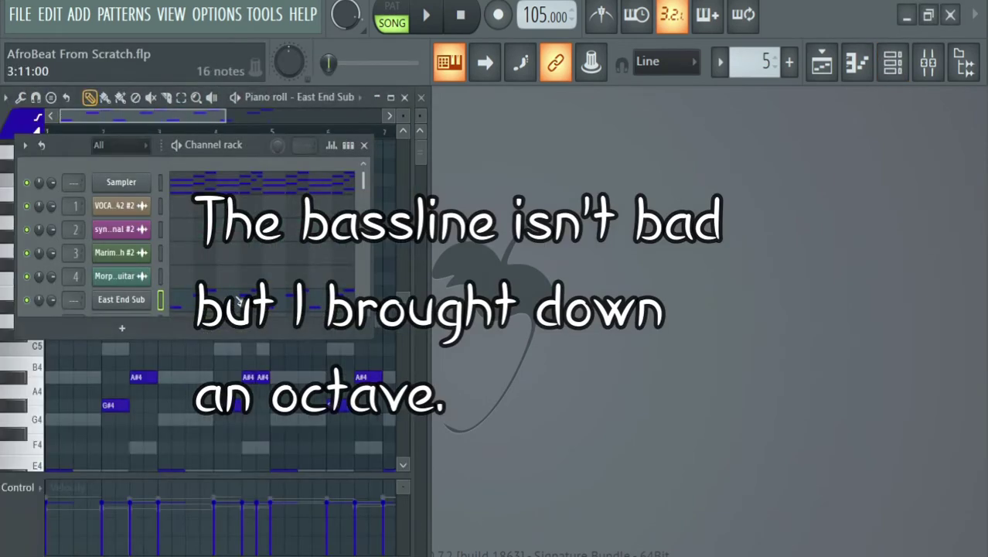
pyautogui.click(364, 145)
pyautogui.scroll(-4, 8, 375)
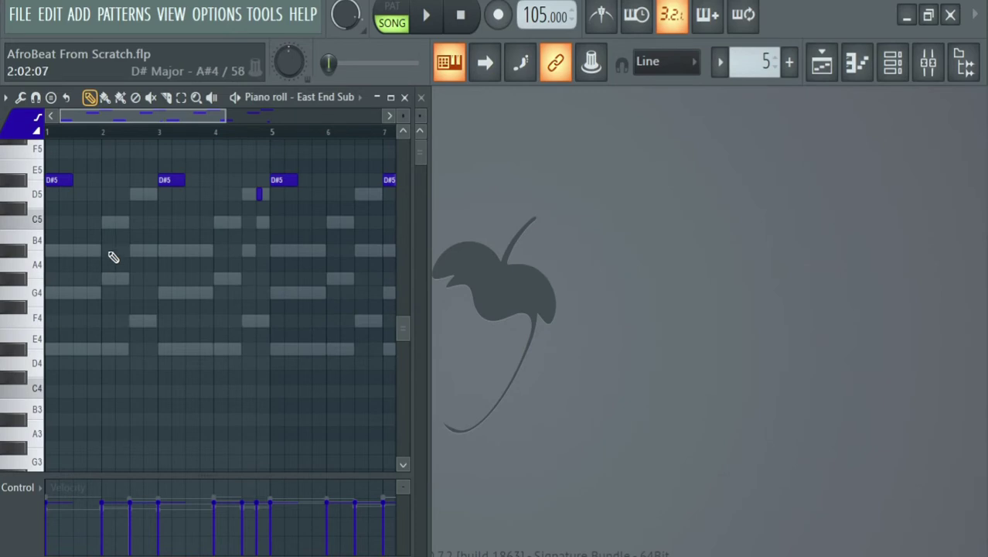
pyautogui.press('space')
# Step: Return to the playlist and save the project
pyautogui.press('F5')
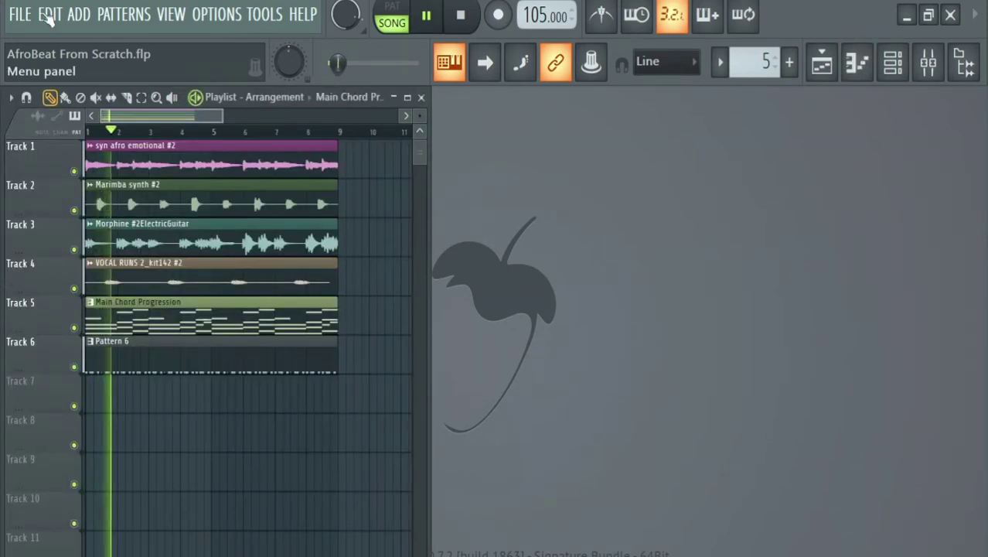
pyautogui.click(20, 14)
pyautogui.click(59, 94)
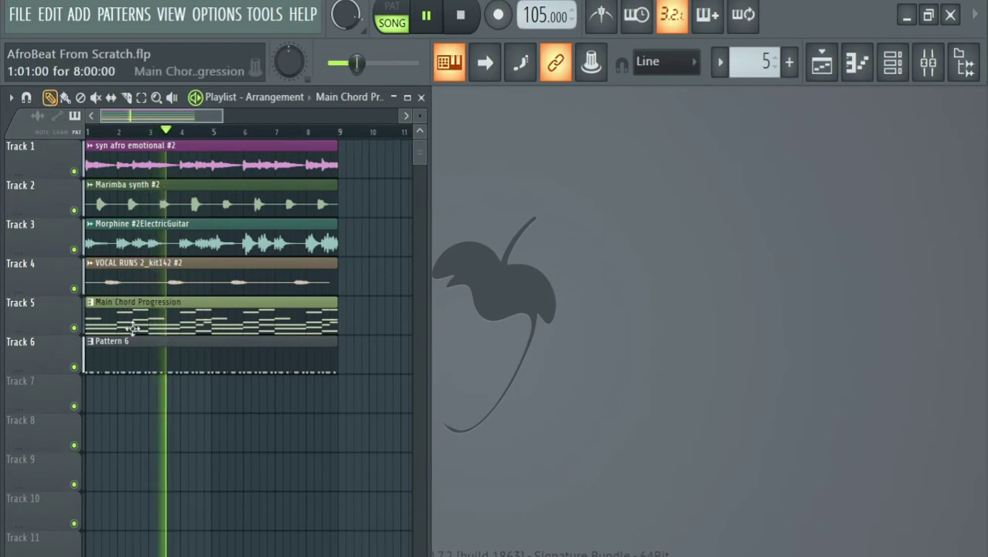
# Step: Load "phinco"-fx (2) from the afro kit's fx folder into a new channel and close its sample settings
pyautogui.hotkey('alt', 'F8')
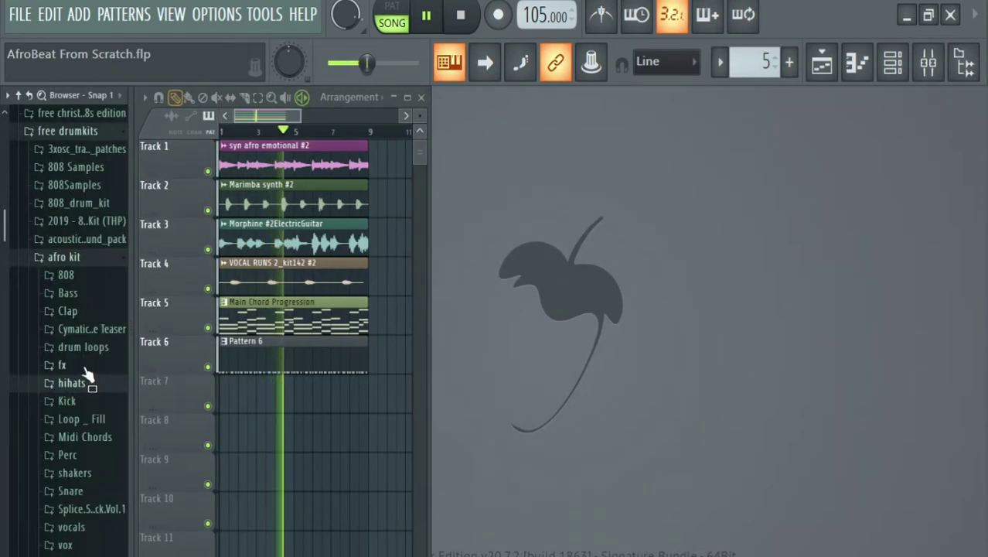
pyautogui.click(86, 368)
pyautogui.click(86, 401)
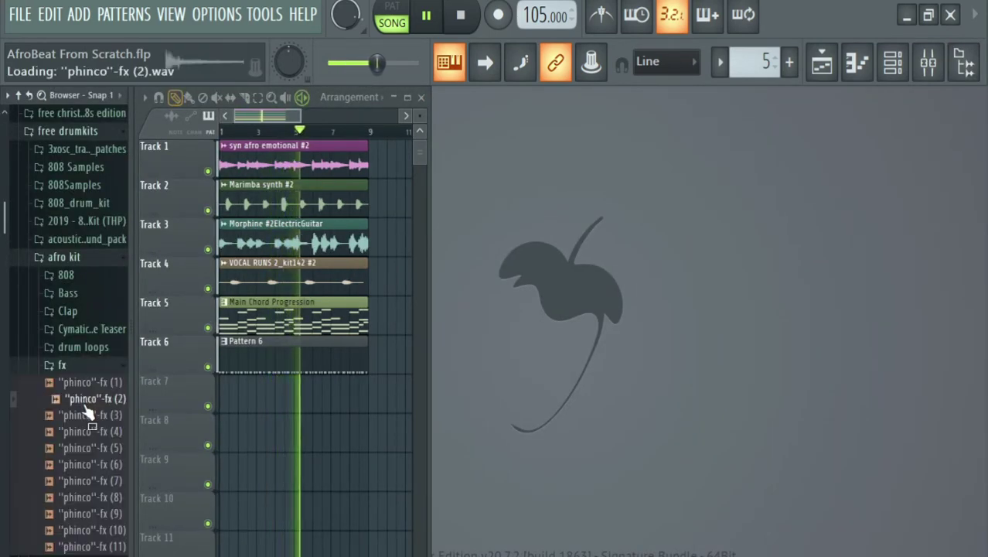
pyautogui.rightClick(85, 407)
pyautogui.click(145, 374)
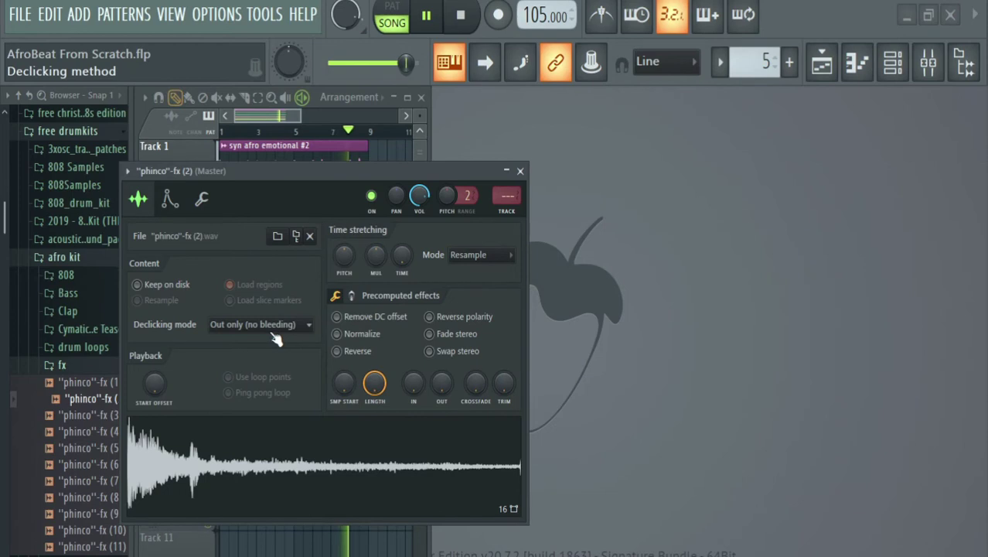
pyautogui.hotkey('alt', 'F8')
pyautogui.moveTo(317, 173); pyautogui.dragTo(157, 222)
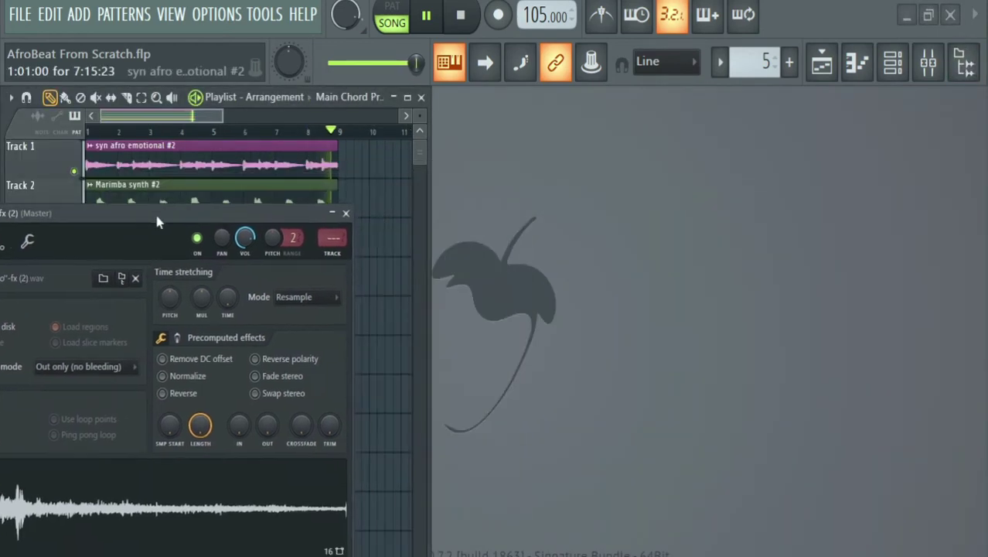
pyautogui.click(345, 213)
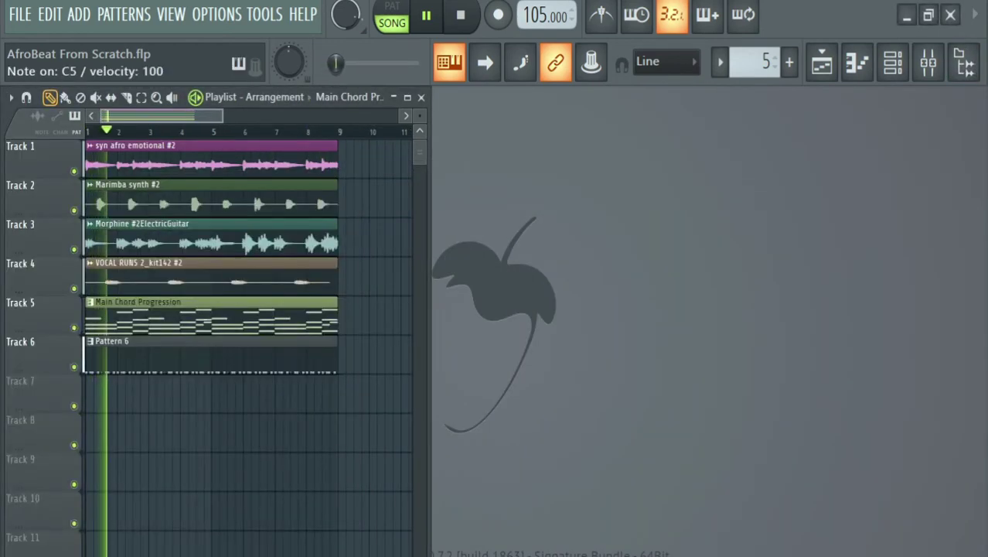
# Step: Record C5 hits of "phinco"-fx (2) live over the opening of the song in the Main Chord Progression pattern
pyautogui.press('space')
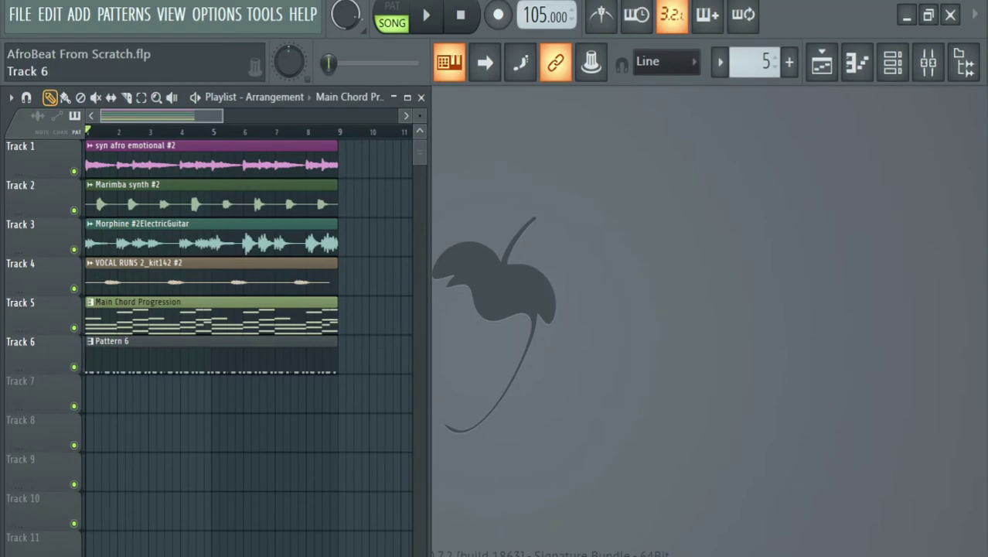
pyautogui.click(501, 13)
pyautogui.press('space')
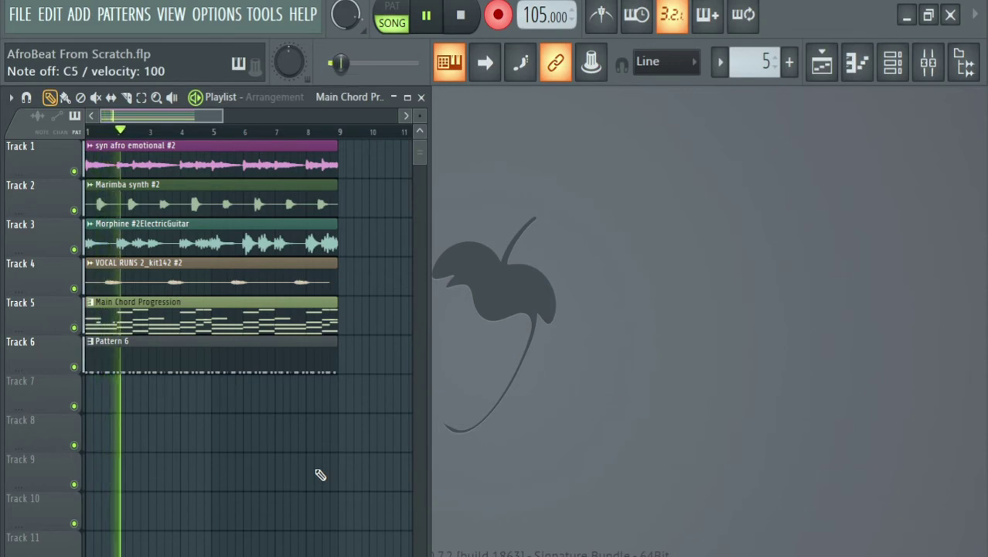
pyautogui.press('space')
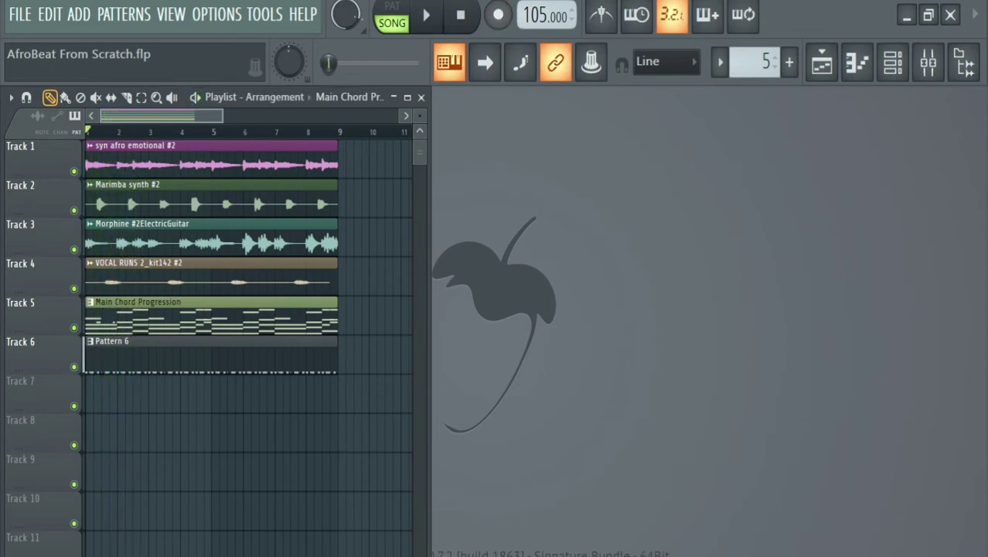
# Step: Open the recorded "phinco"-fx (2) hits in the piano roll at bar 1 and play the song from the start
pyautogui.press('F6')
pyautogui.click(218, 440)
pyautogui.click(367, 142)
pyautogui.scroll(3, 195, 133)
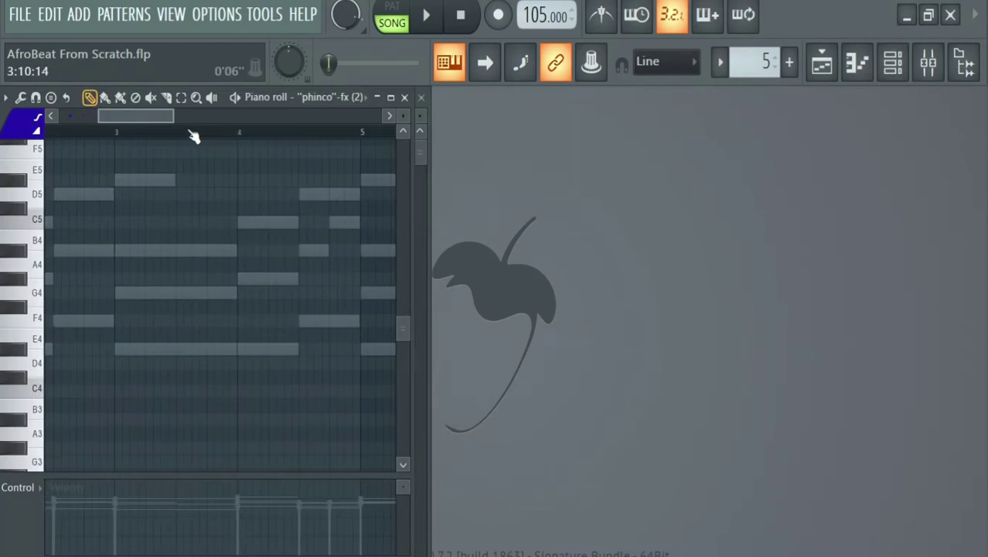
pyautogui.hscroll(-3, 193, 135)
pyautogui.scroll(3, 178, 235)
pyautogui.click(35, 98)
pyautogui.click(52, 118)
pyautogui.scroll(3, 155, 131)
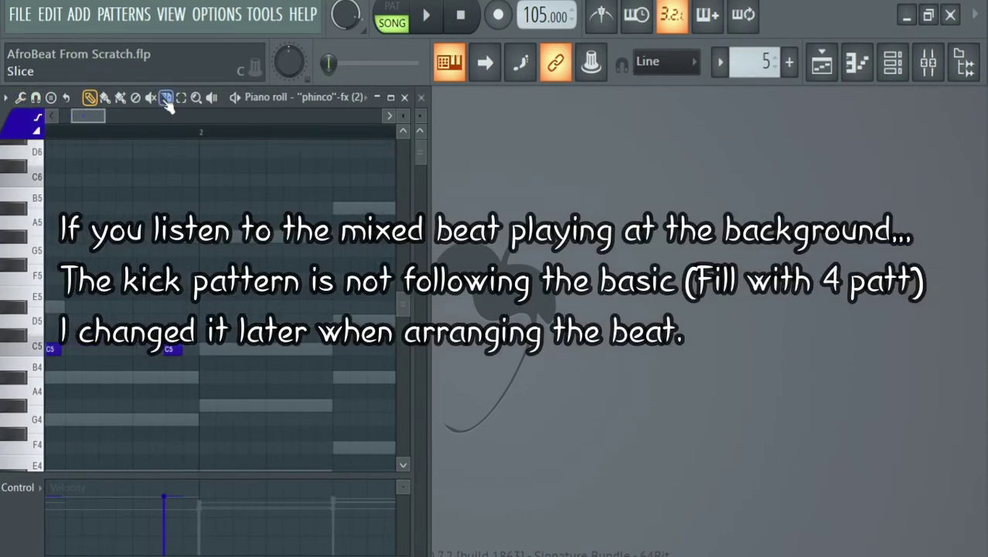
pyautogui.hscroll(-2, 168, 114)
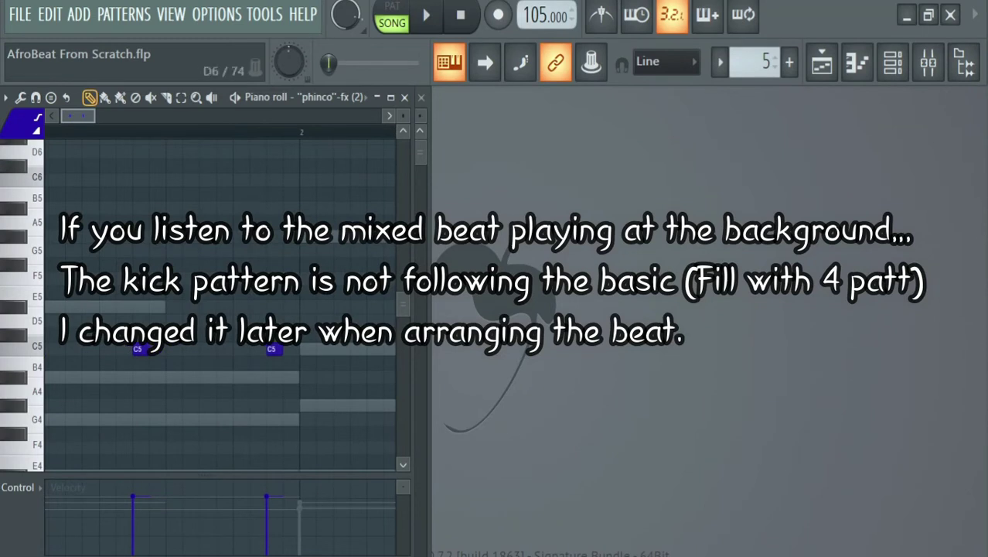
pyautogui.moveTo(299, 328); pyautogui.dragTo(169, 401)
pyautogui.press('space')
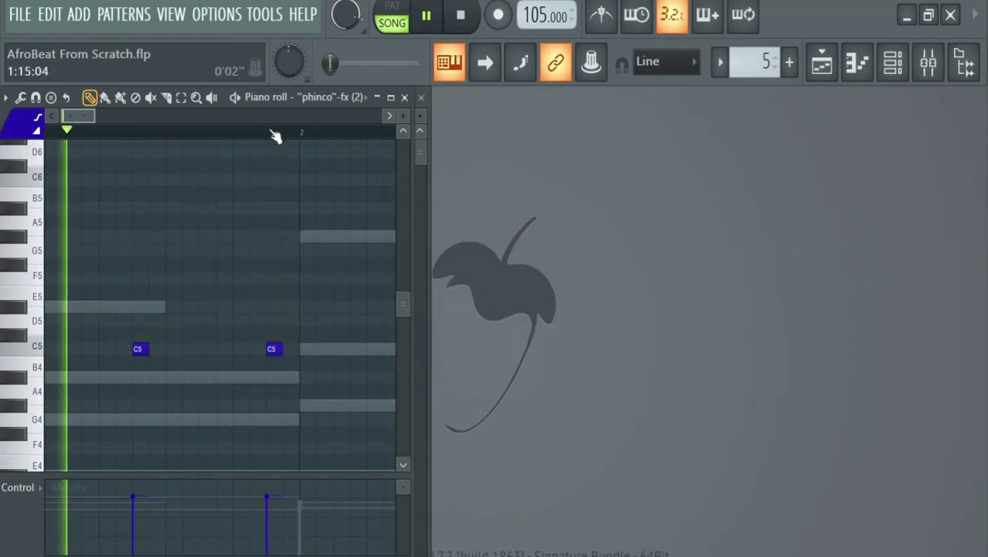
# Step: Select the first two bars of "phinco"-fx (2) hits and duplicate them into bars 3 and 4
pyautogui.scroll(-4, 271, 137)
pyautogui.scroll(-2, 274, 136)
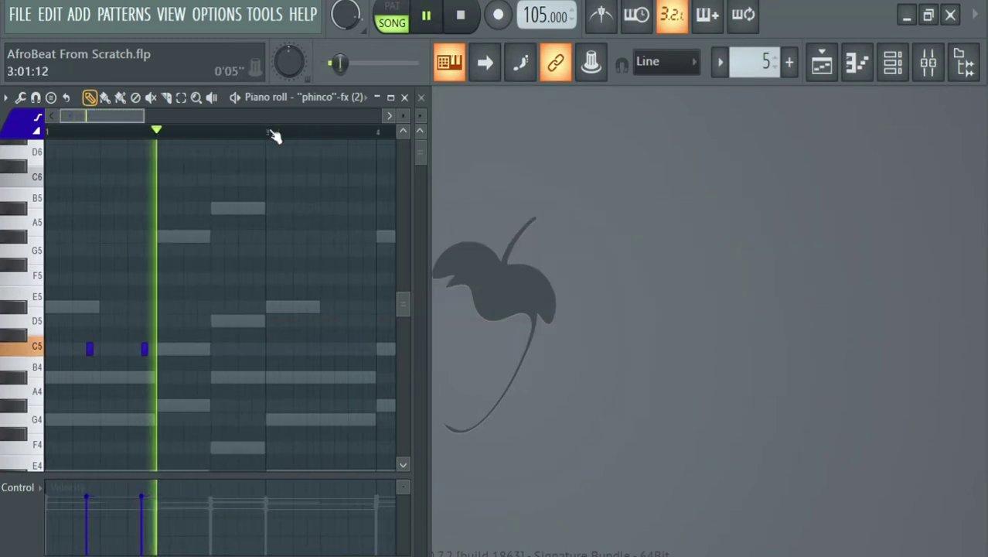
pyautogui.press('z')
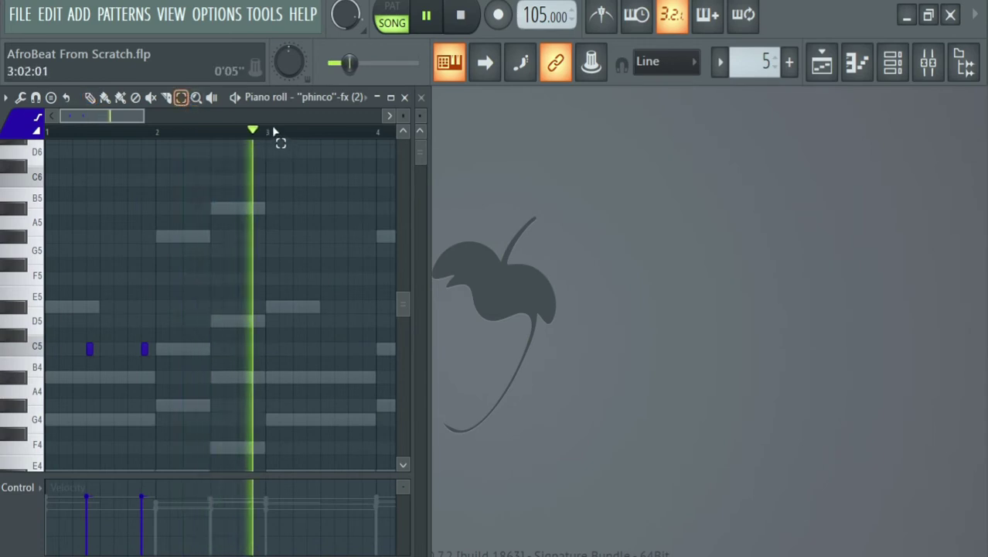
pyautogui.moveTo(267, 137); pyautogui.dragTo(47, 138)
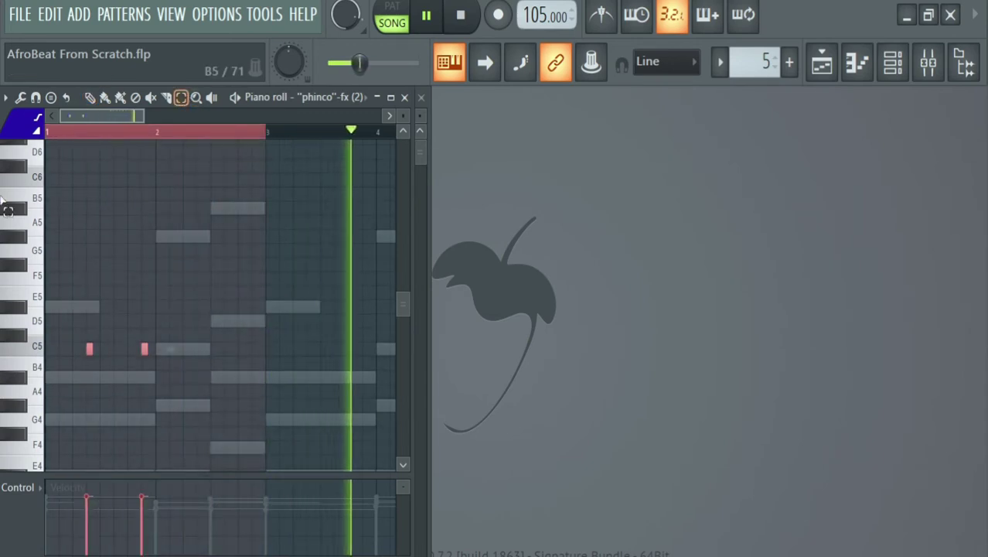
pyautogui.hotkey('ctrl', 'b')
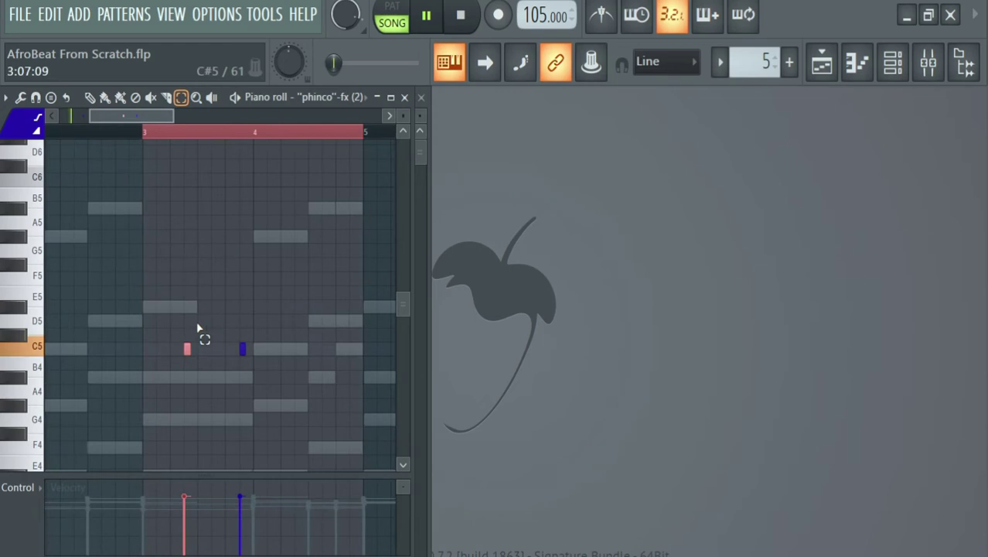
# Step: Delete the first duplicated fx hit in bar 3 and lower the velocity of the phrase's opening hits
pyautogui.moveTo(366, 138); pyautogui.dragTo(6, 325)
pyautogui.click(89, 96)
pyautogui.click(97, 529)
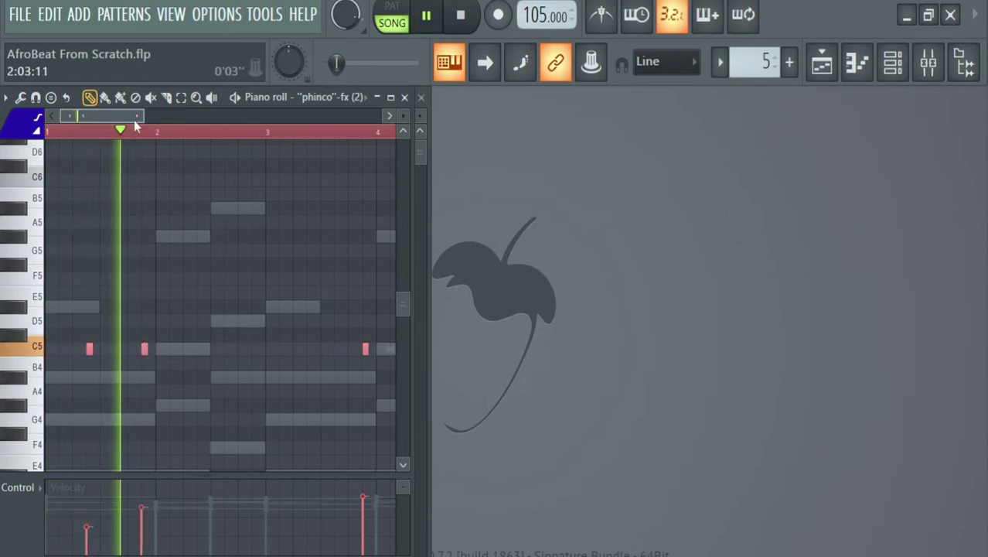
pyautogui.hscroll(4, 133, 120)
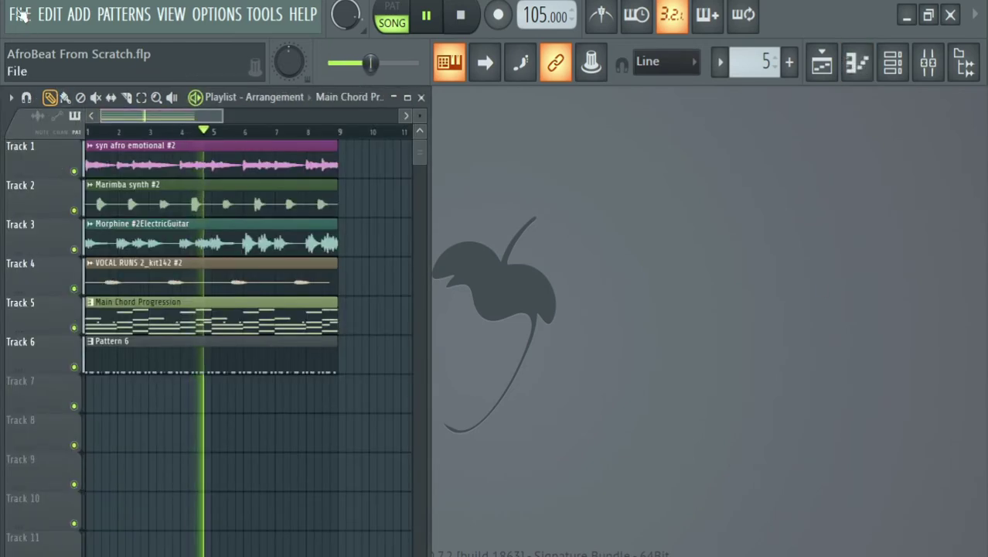
# Step: Save the project under its existing name
pyautogui.click(20, 14)
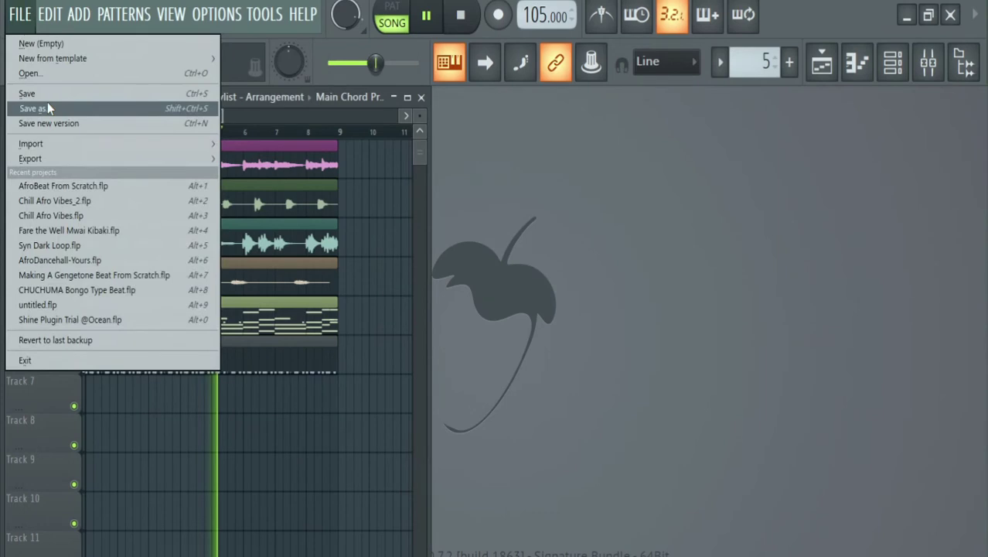
pyautogui.click(31, 94)
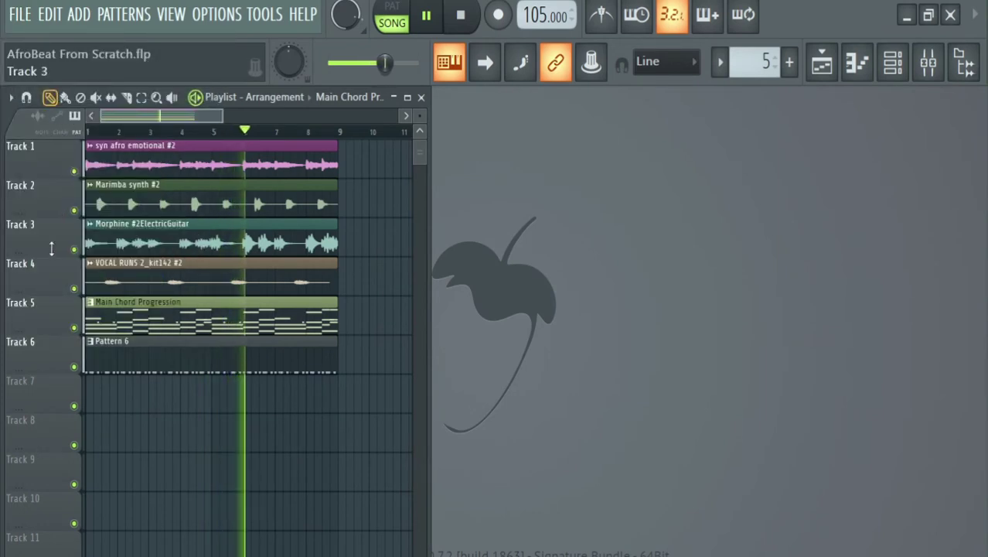
# Step: Open the shakers folder of the afro kit in the sample browser and stop playback
pyautogui.hotkey('alt', 'F8')
pyautogui.click(84, 366)
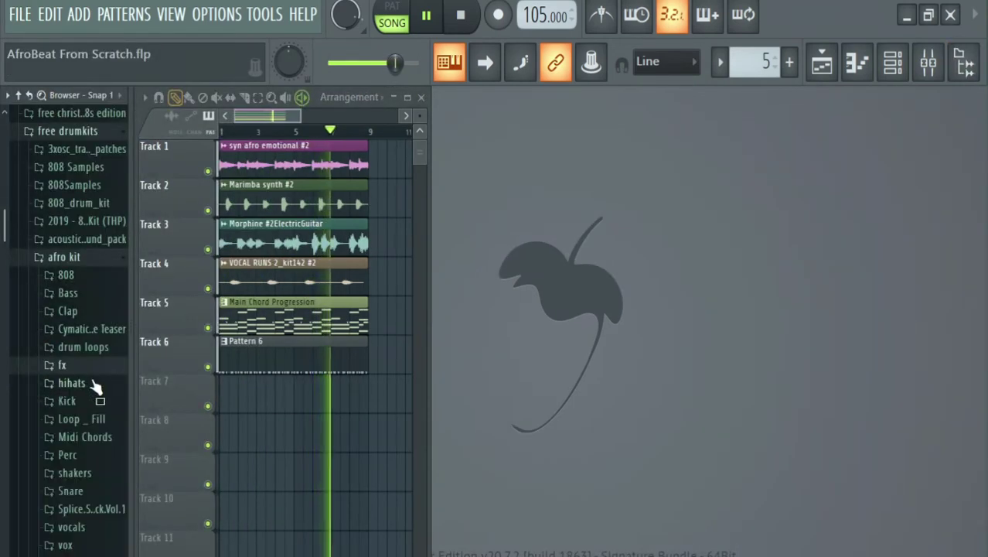
pyautogui.scroll(-8, 77, 398)
pyautogui.scroll(-10, 75, 398)
pyautogui.scroll(7, 79, 404)
pyautogui.scroll(8, 82, 387)
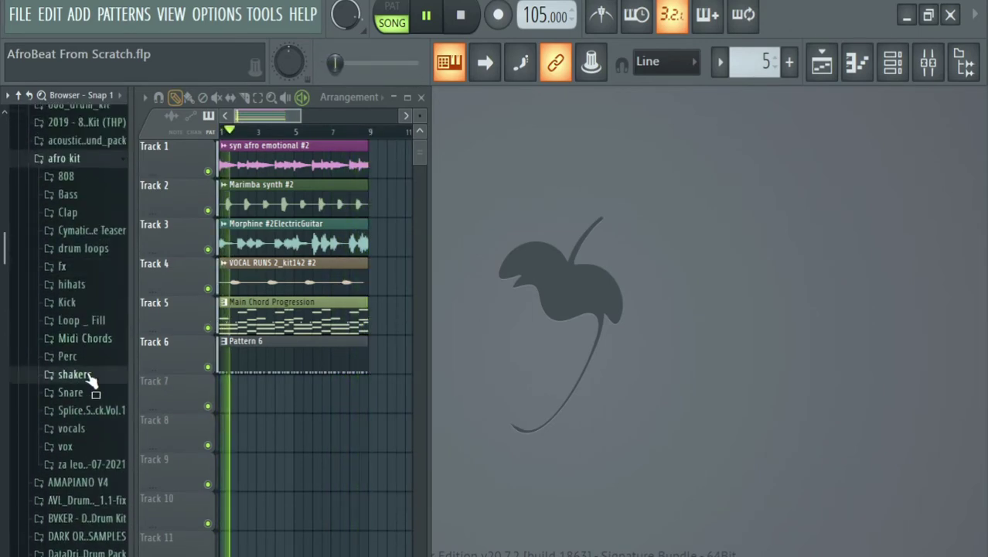
pyautogui.click(77, 375)
pyautogui.press('space')
pyautogui.scroll(-10, 85, 391)
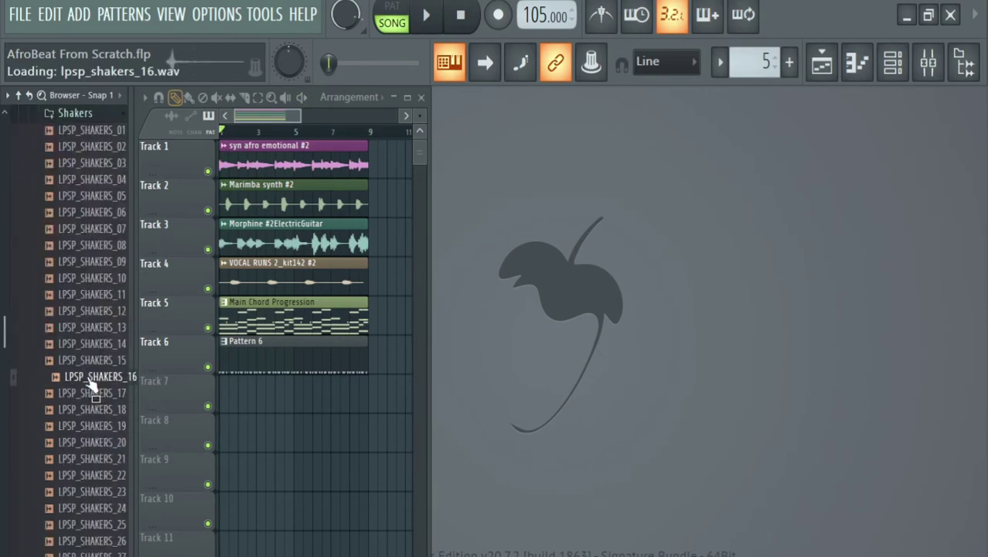
# Step: Load LPSP_SHAKERS_16 into a new channel and close its sample settings
pyautogui.rightClick(91, 377)
pyautogui.click(131, 388)
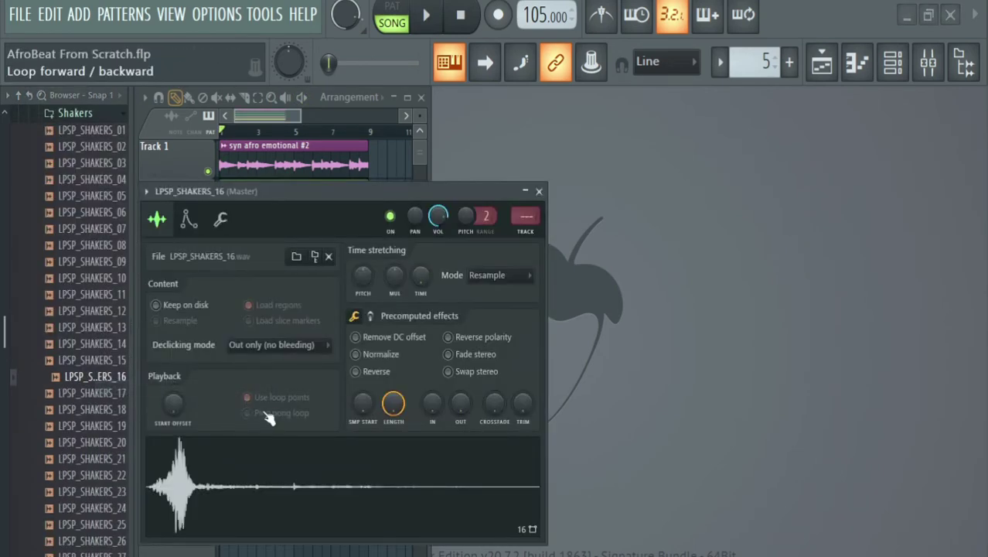
pyautogui.moveTo(354, 195); pyautogui.dragTo(0, 294)
pyautogui.click(172, 292)
# Step: Preview several other shakers, load LPSP_SHAKERS_08 into a new channel, and close its sample settings and the browser
pyautogui.click(83, 246)
pyautogui.click(85, 196)
pyautogui.click(99, 213)
pyautogui.click(104, 245)
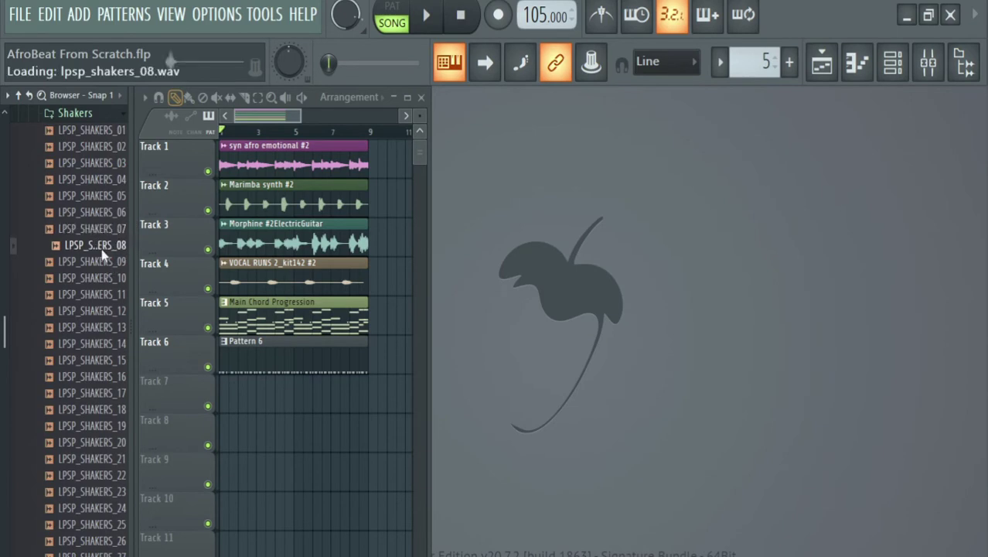
pyautogui.rightClick(106, 247)
pyautogui.click(139, 260)
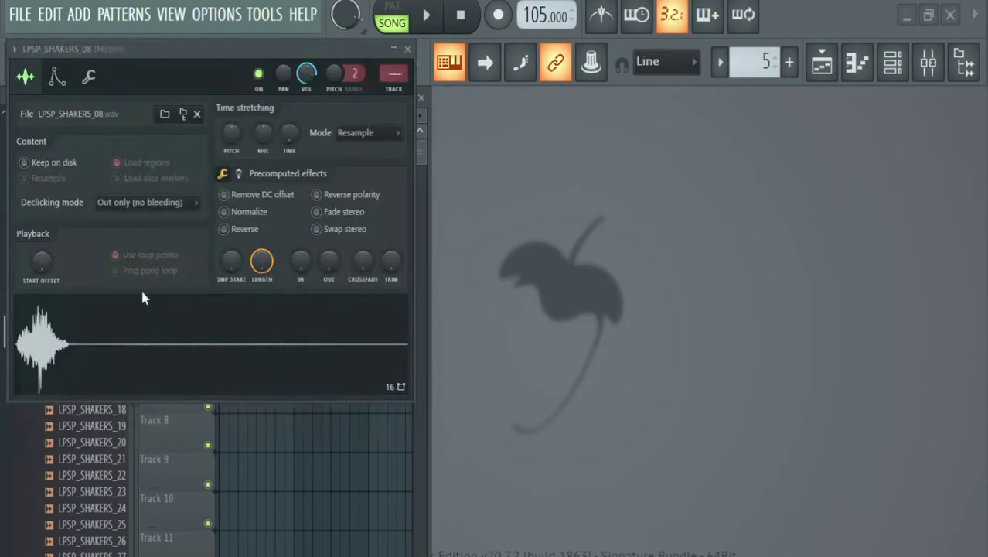
pyautogui.hotkey('alt', 'F8')
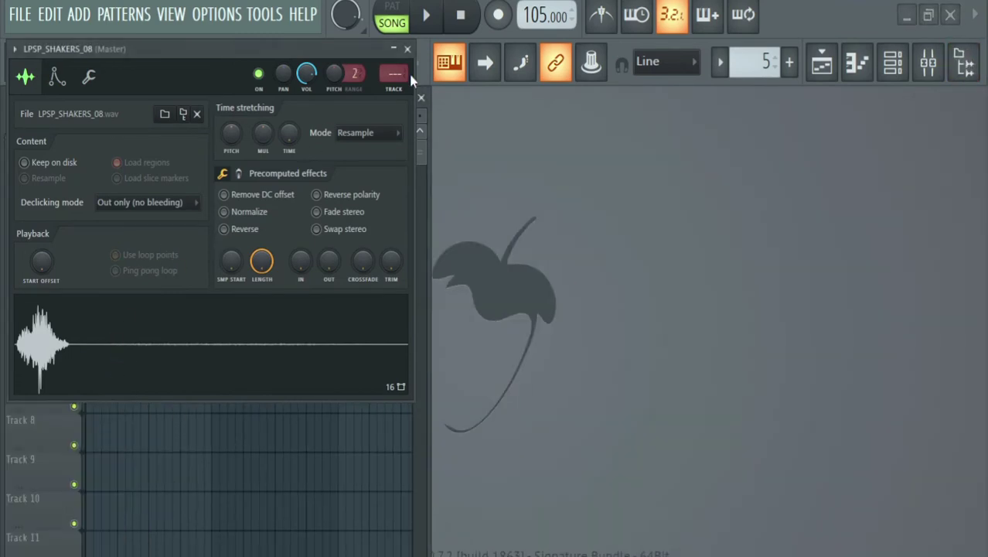
pyautogui.click(407, 47)
# Step: Fill the LPSP_SHAKERS_16 and LPSP_SHAKERS_08 channels with a note every two steps in Pattern 6
pyautogui.press('F6')
pyautogui.moveTo(209, 524); pyautogui.dragTo(121, 478)
pyautogui.rightClick(61, 419)
pyautogui.click(258, 396)
pyautogui.rightClick(36, 443)
pyautogui.click(234, 394)
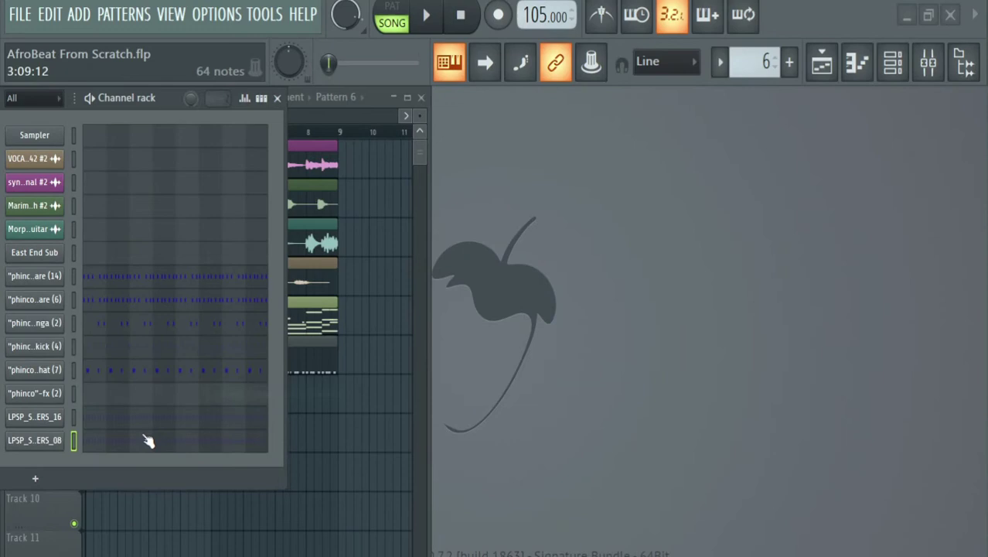
# Step: Select all LPSP_SHAKERS_08 notes in the piano roll and shift them one step later
pyautogui.click(147, 434)
pyautogui.click(277, 99)
pyautogui.hotkey('ctrl', 'a')
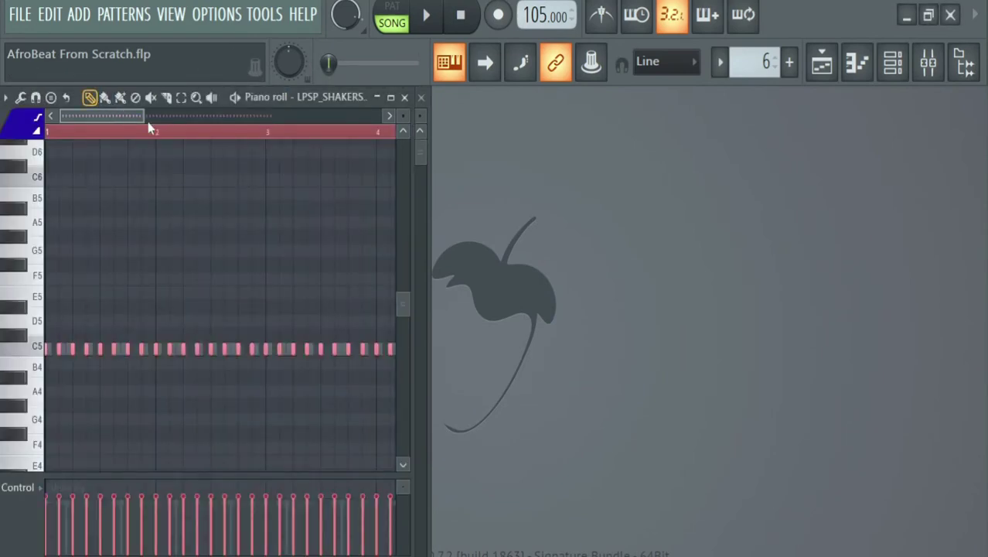
pyautogui.scroll(3, 149, 125)
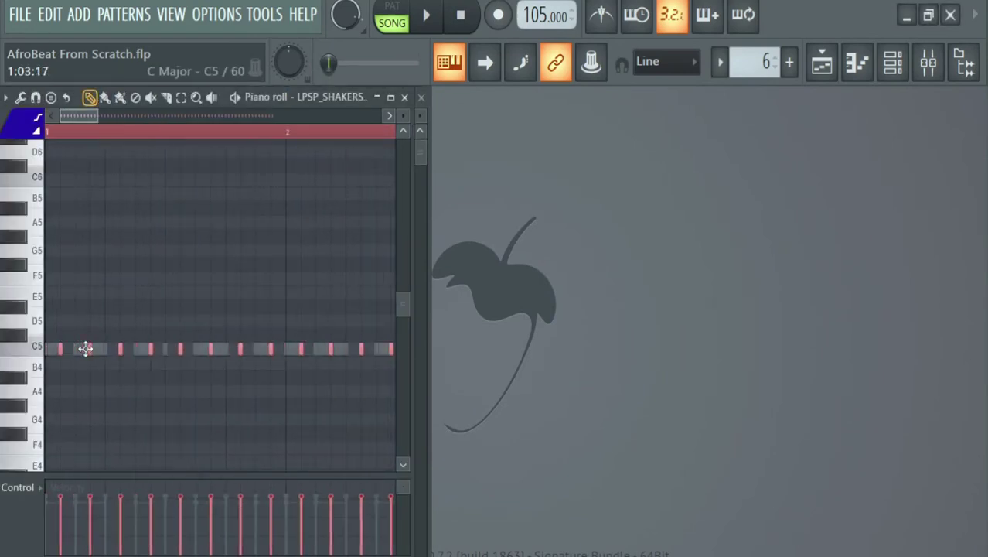
pyautogui.moveTo(85, 348); pyautogui.dragTo(100, 349)
# Step: Scale the velocities of the LPSP_SHAKERS_08 notes with a 44% multiplier and return to the channel rack
pyautogui.hotkey('alt', 'x')
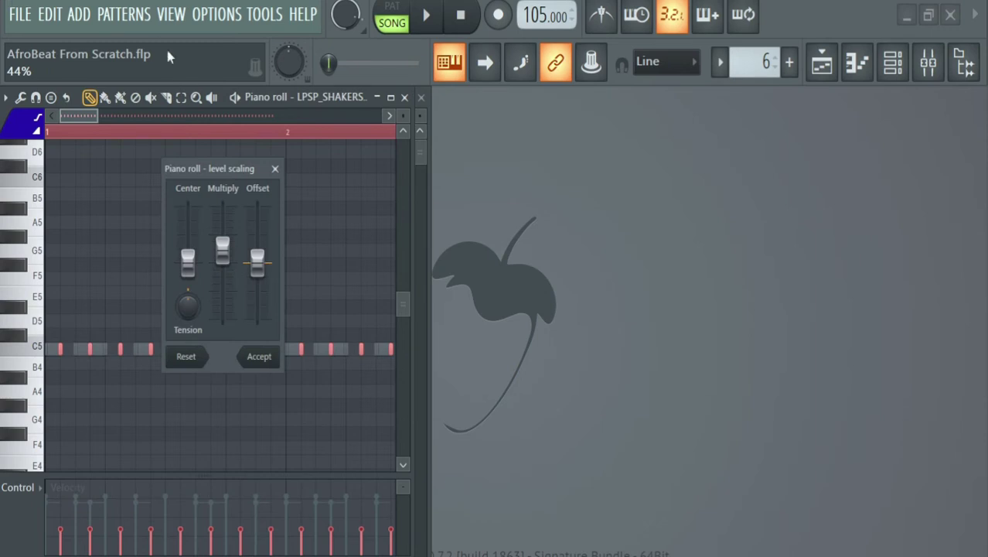
pyautogui.click(258, 356)
pyautogui.press('F5')
pyautogui.press('F6')
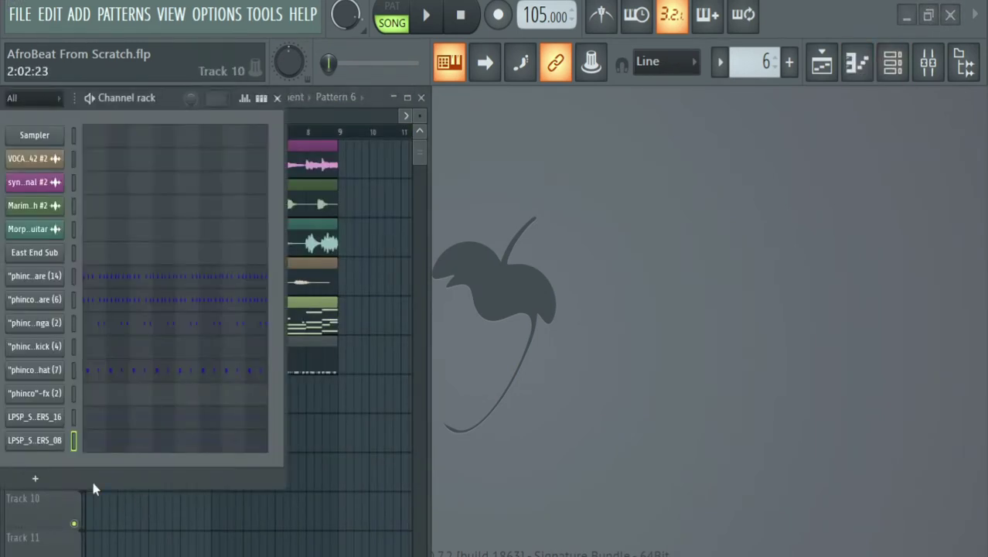
# Step: Play the song and lower the LPSP_SHAKERS_16 channel volume to about 50%
pyautogui.press('space')
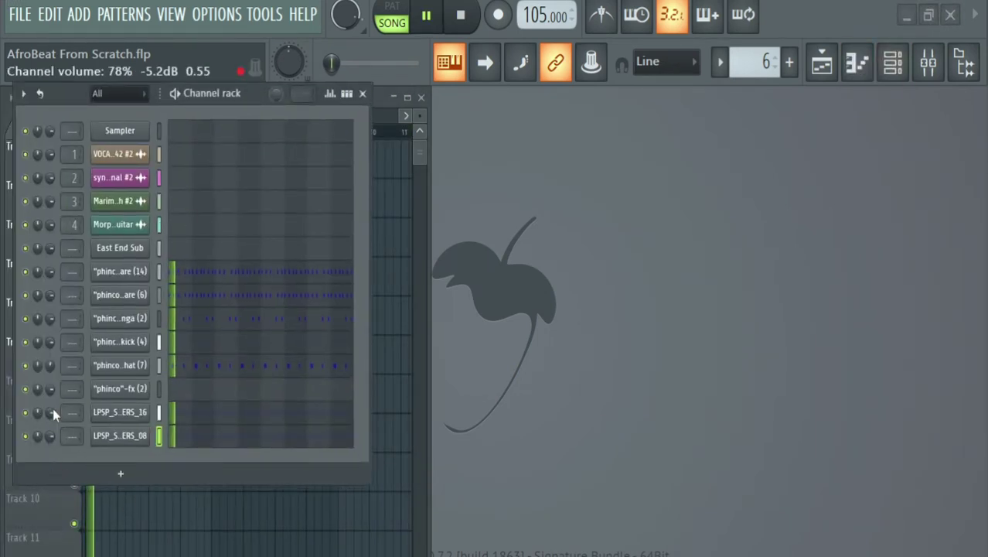
pyautogui.scroll(-5, 52, 413)
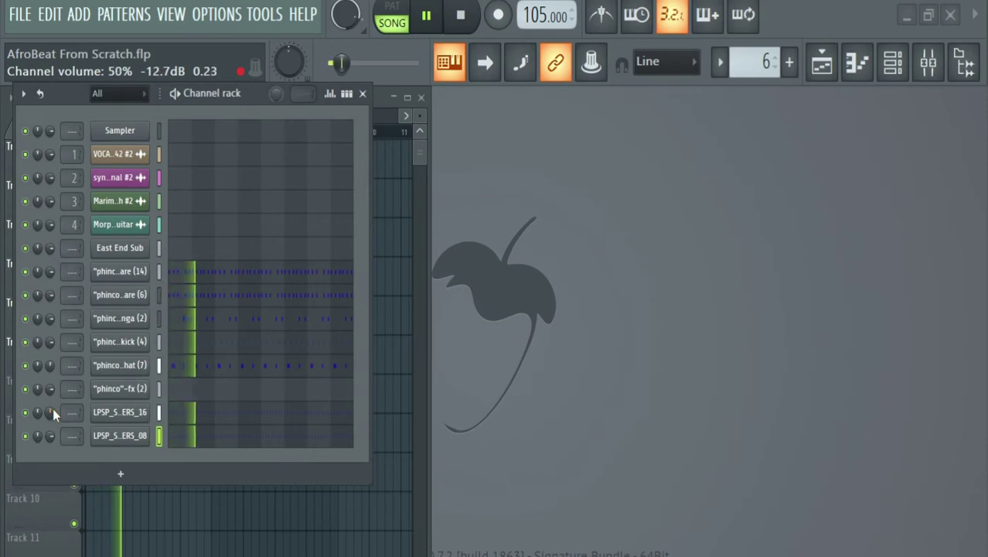
pyautogui.scroll(-1, 53, 412)
# Step: Check the sample settings of LPSP_SHAKERS_16 and LPSP_SHAKERS_08 during playback and close them
pyautogui.click(108, 412)
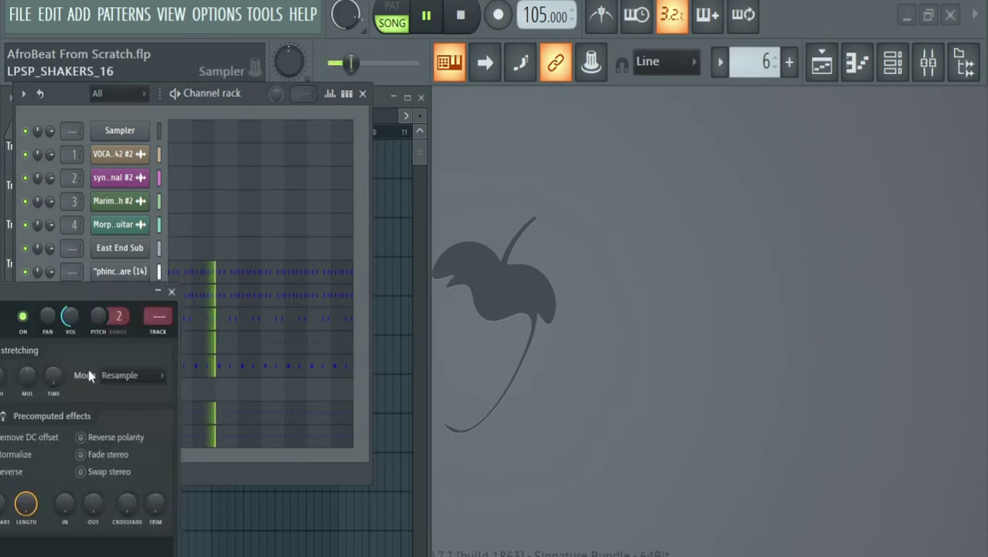
pyautogui.moveTo(120, 291); pyautogui.dragTo(216, 228)
pyautogui.click(273, 222)
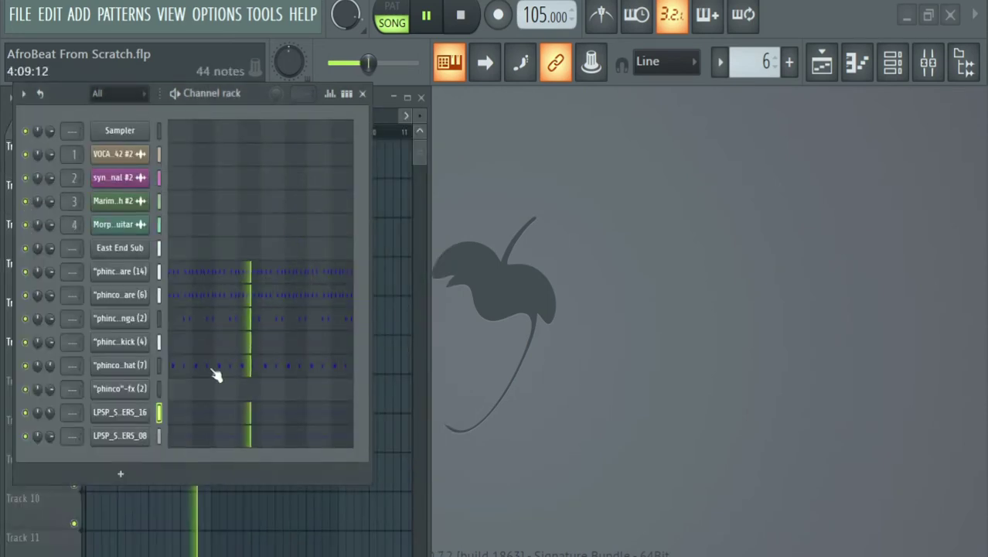
pyautogui.click(120, 436)
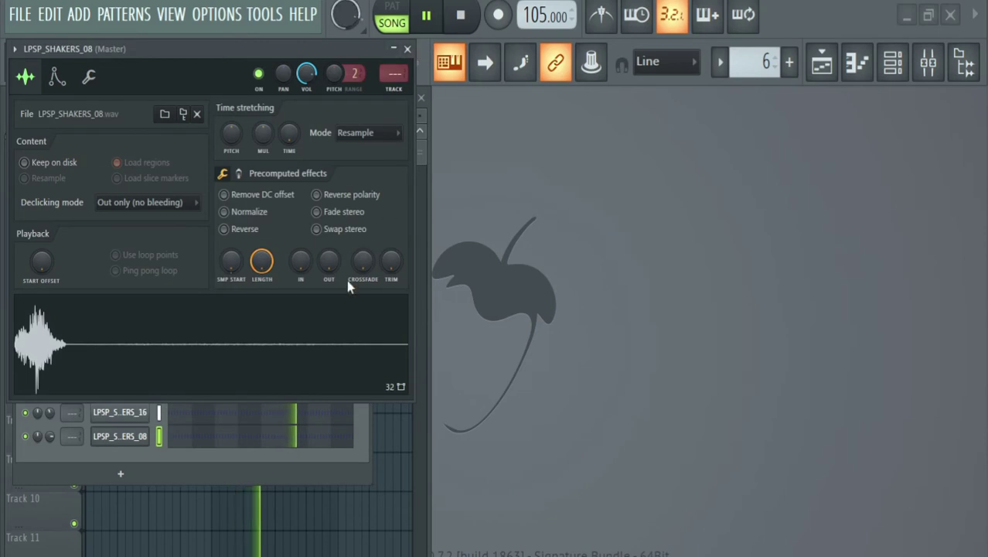
pyautogui.click(409, 49)
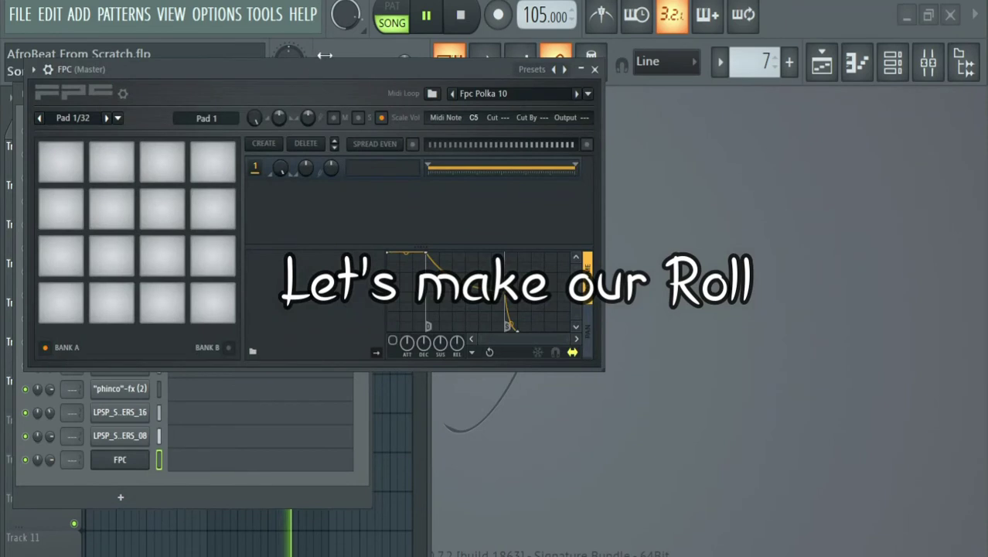
# Step: Load the acoustic Rock lite preset into the FPC, close the plugin, and open the channel's piano roll in pattern 7
pyautogui.moveTo(335, 67); pyautogui.dragTo(70, 95)
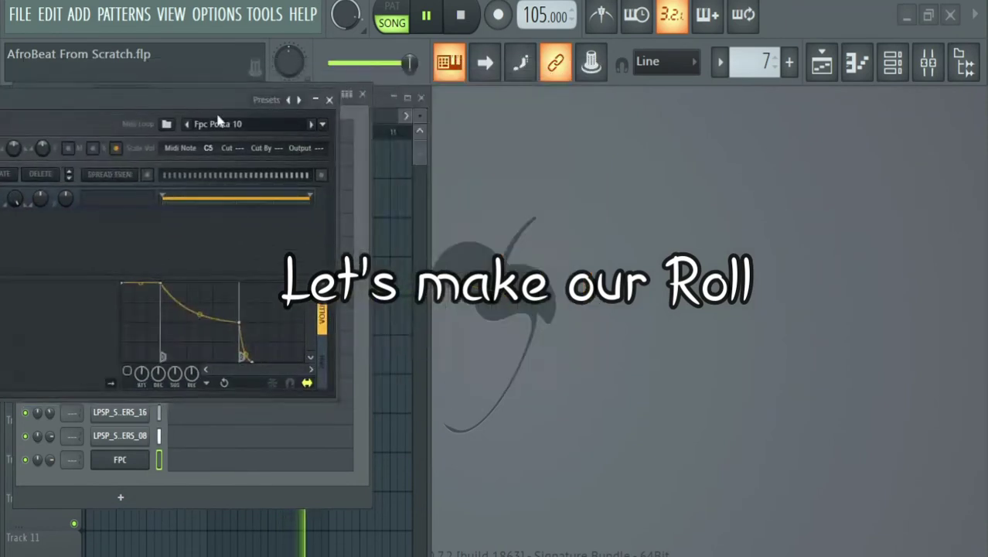
pyautogui.moveTo(210, 104); pyautogui.dragTo(109, 131)
pyautogui.click(176, 127)
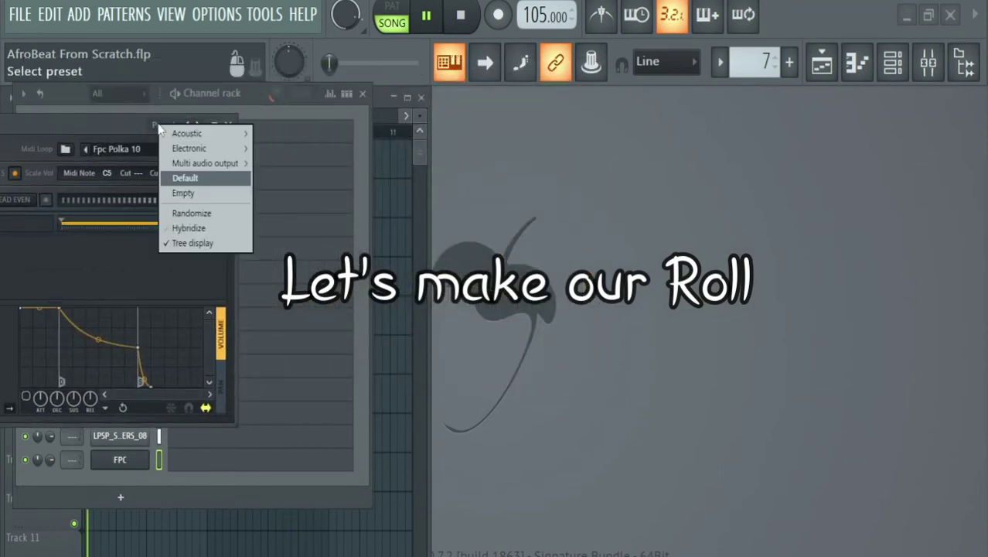
pyautogui.moveTo(218, 136)
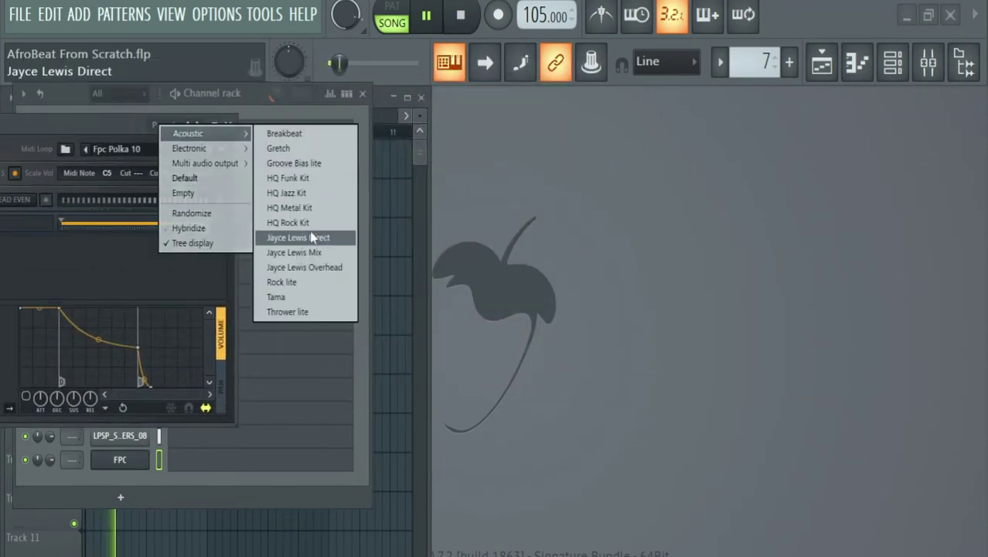
pyautogui.click(302, 281)
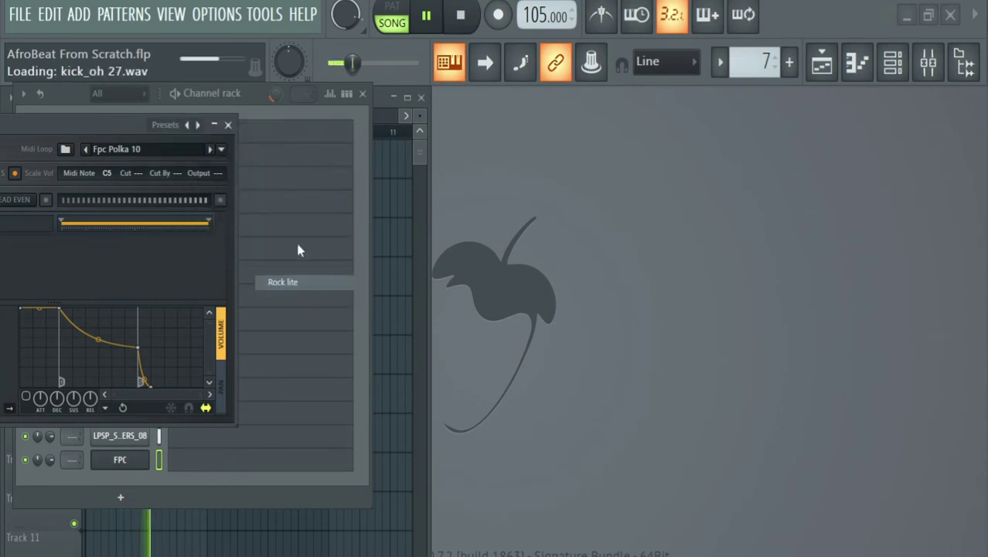
pyautogui.click(230, 125)
pyautogui.click(211, 466)
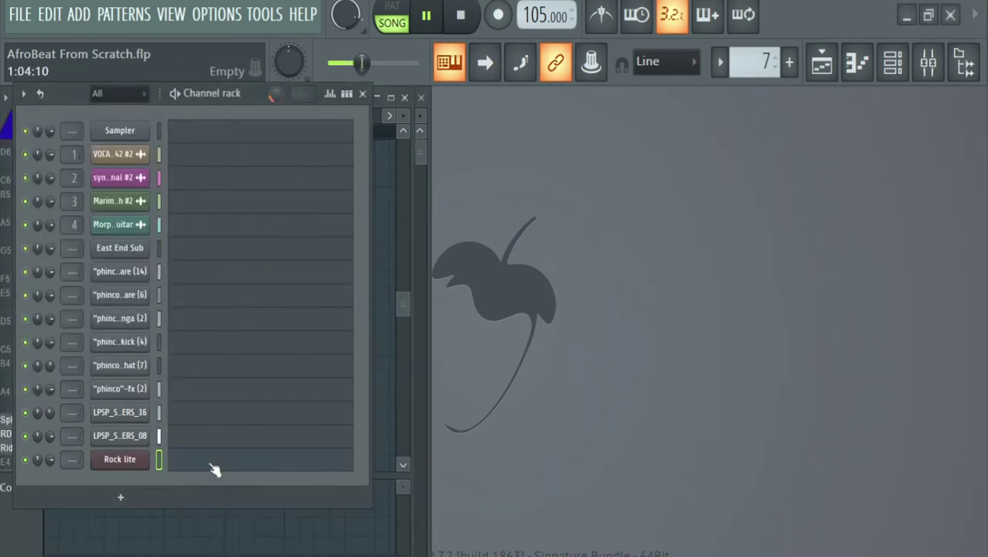
# Step: Program mid tom notes on steps 3, 4, 5 and 11 and a floor tom note on step 7 of the Rock lite pattern
pyautogui.click(365, 94)
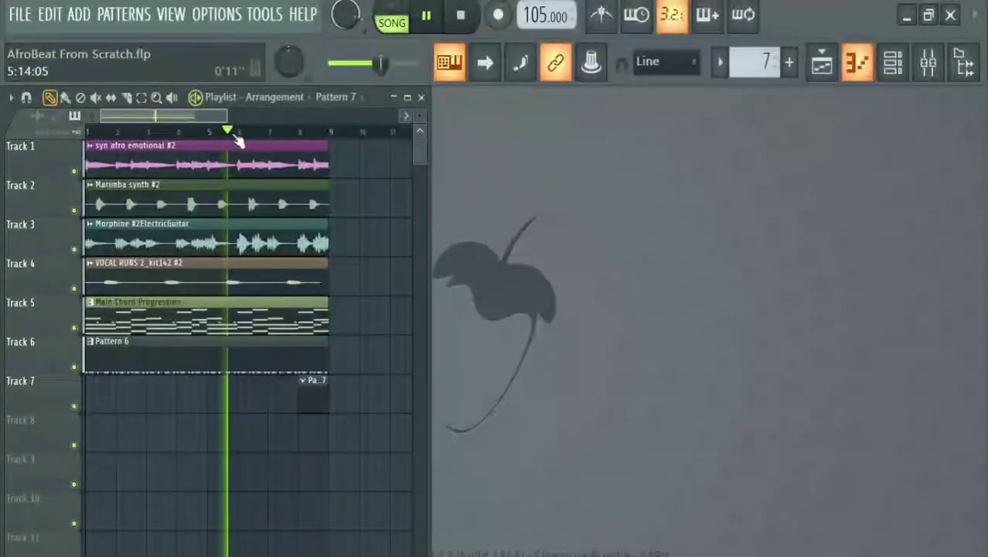
pyautogui.click(301, 133)
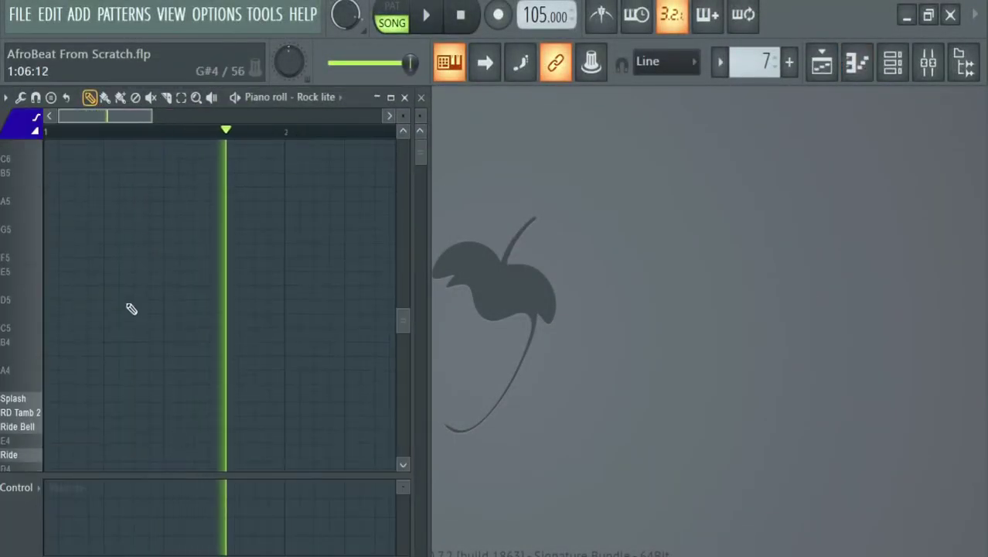
pyautogui.press('space')
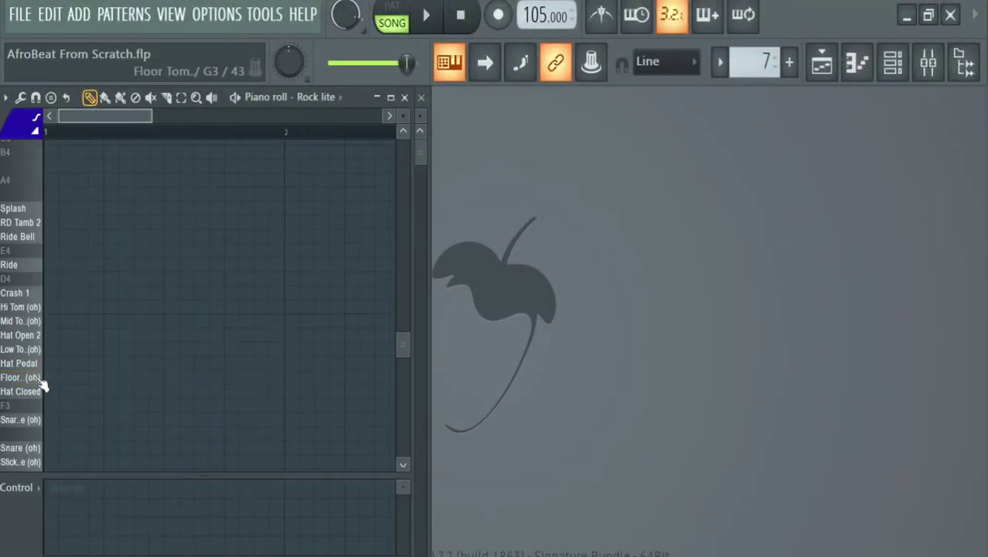
pyautogui.scroll(-4, 44, 385)
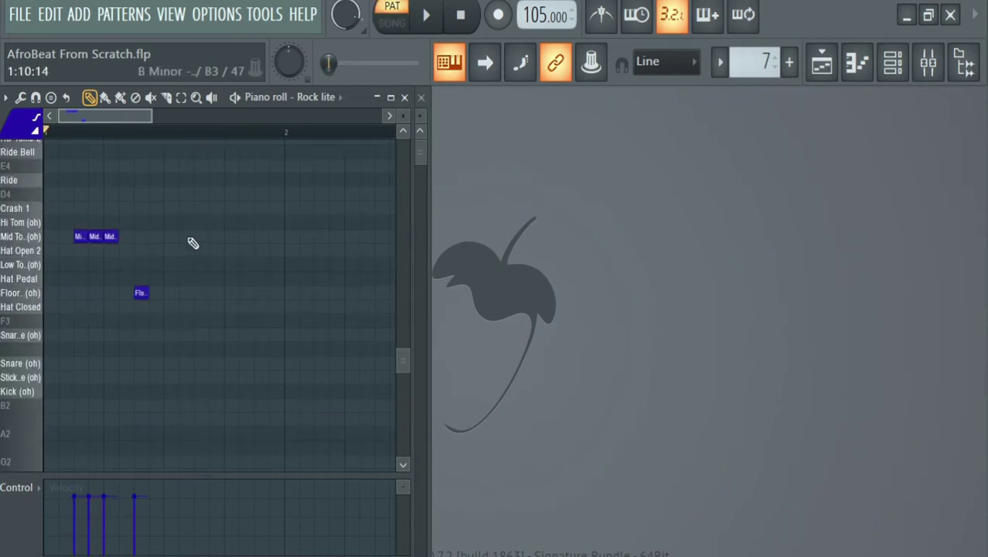
pyautogui.click(201, 236)
pyautogui.press('space')
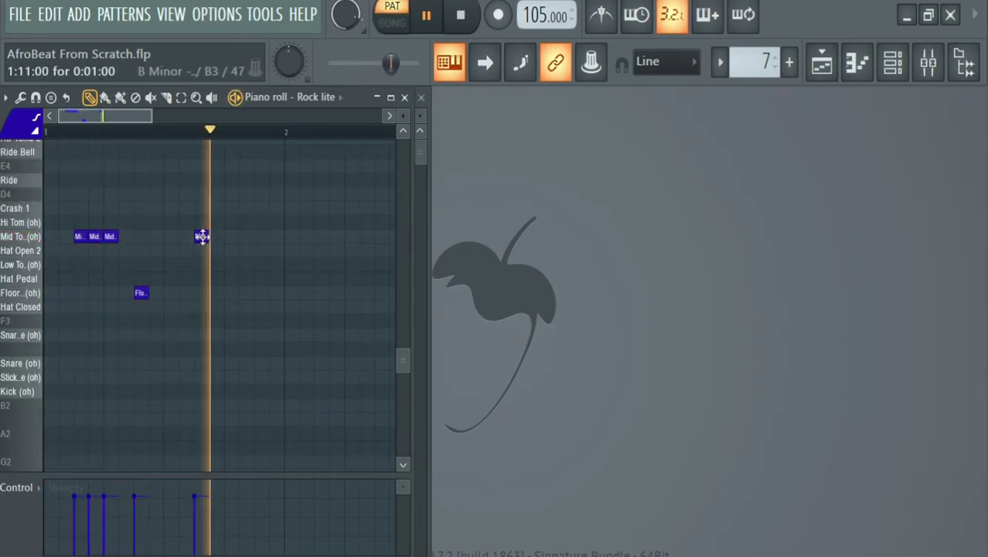
pyautogui.press('space')
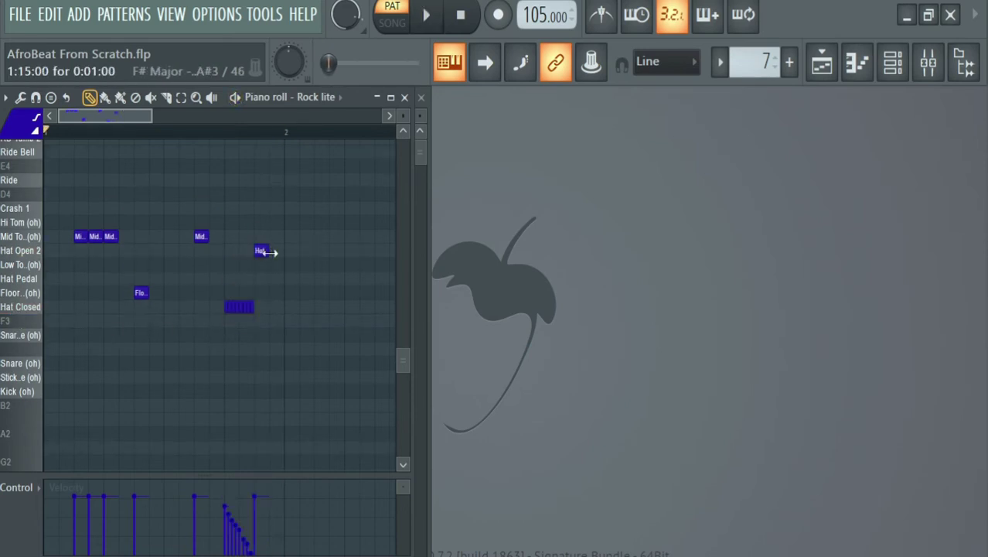
# Step: Complete the drum roll with fading closed-hat notes on steps 13–14 and a low tom on step 15, auditioning it in playback
pyautogui.press('space')
pyautogui.press('space')
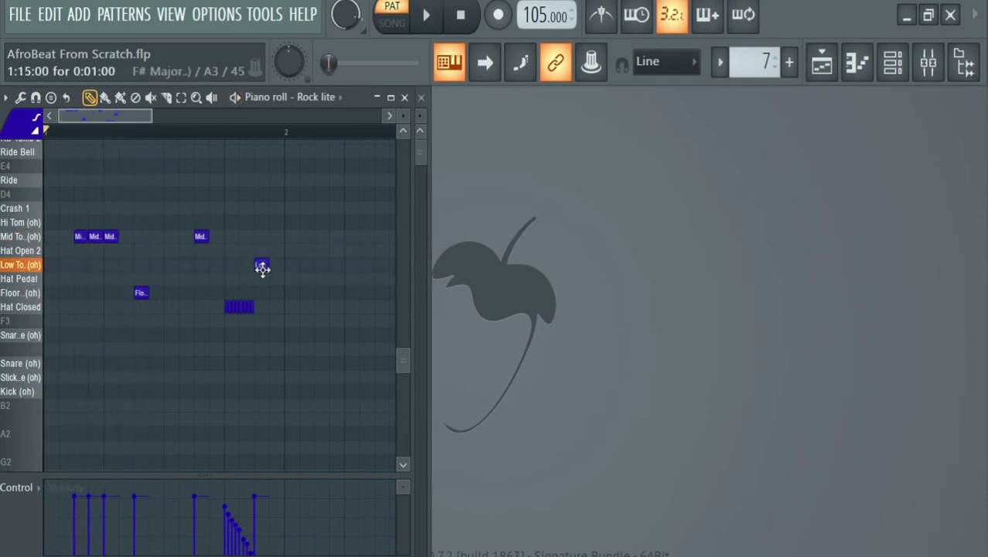
pyautogui.press('space')
pyautogui.press('space')
pyautogui.press('space')
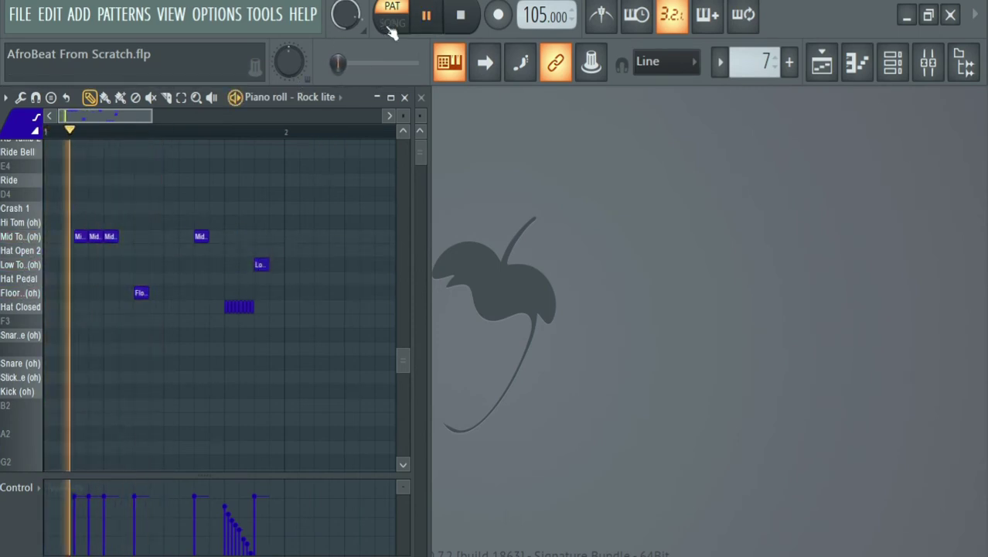
pyautogui.press('space')
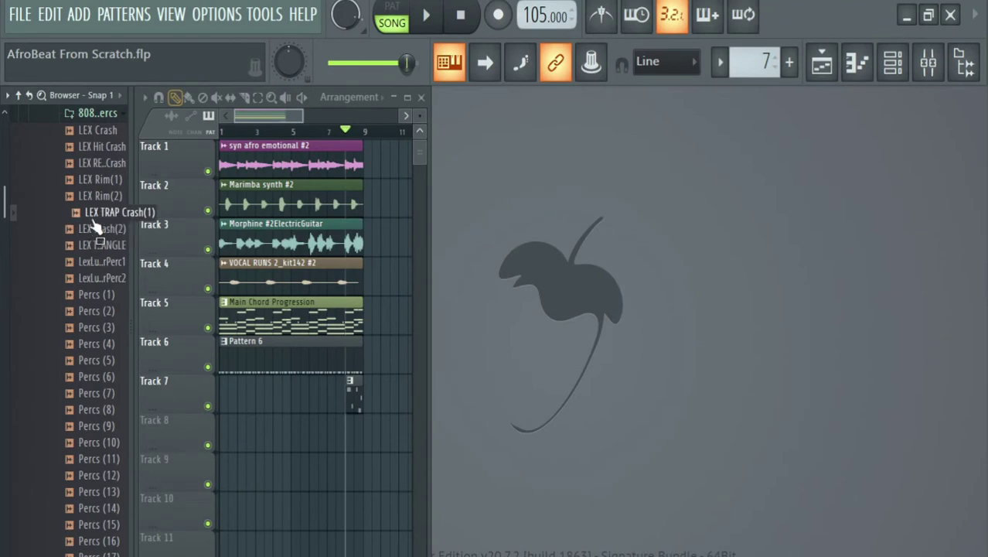
# Step: Place the LEX TRAP Crash(1) sample at bar 1 on Track 7 and lower its channel volume to about 38%
pyautogui.moveTo(208, 386); pyautogui.dragTo(238, 425)
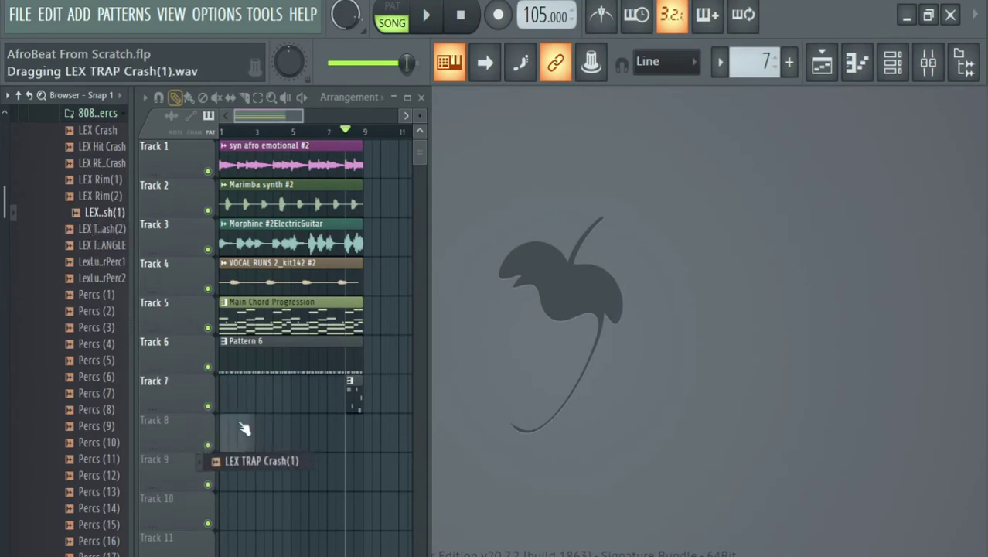
pyautogui.moveTo(244, 428); pyautogui.dragTo(243, 428)
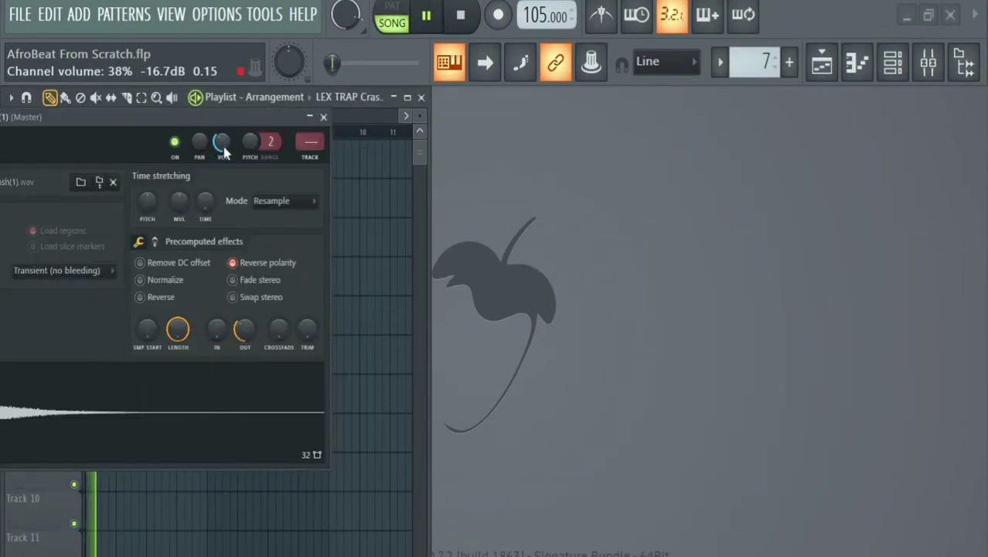
pyautogui.click(323, 117)
# Step: Save the project while the eight-bar arrangement plays
pyautogui.click(19, 14)
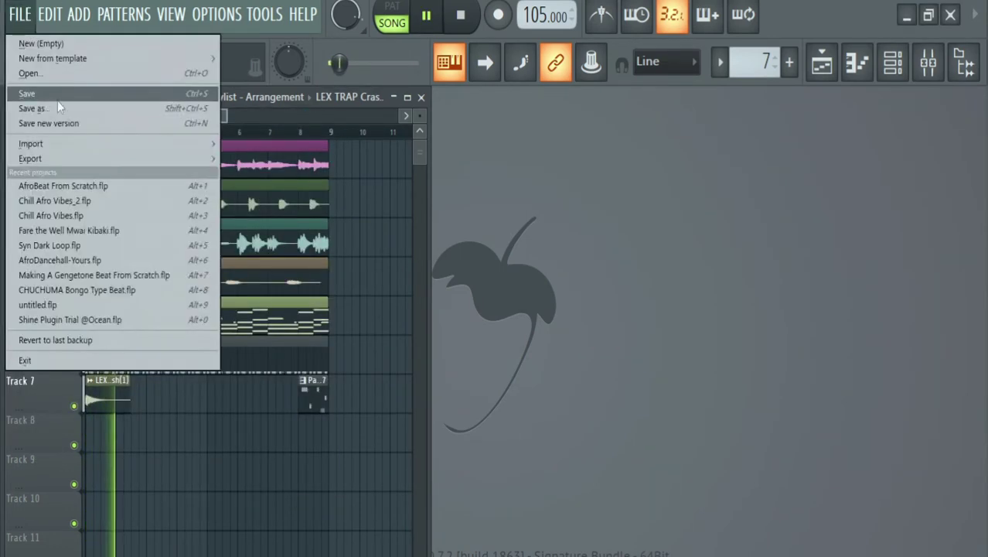
pyautogui.click(47, 93)
pyautogui.scroll(-3, 280, 135)
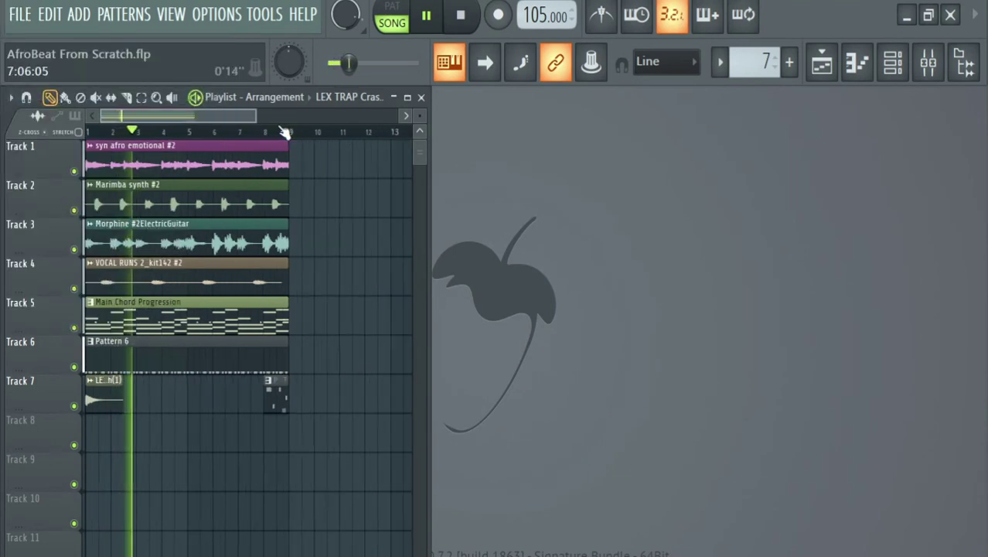
pyautogui.click(19, 14)
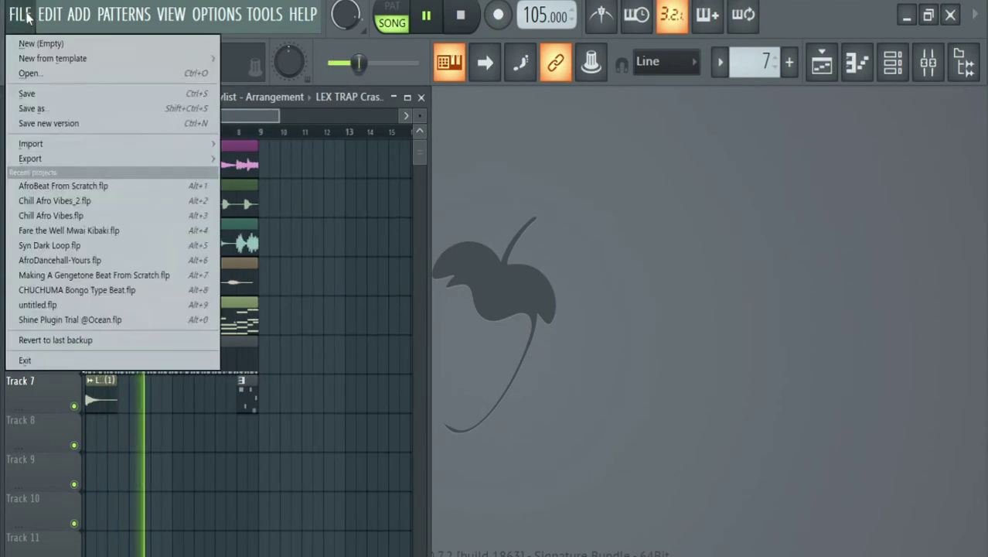
pyautogui.click(48, 94)
pyautogui.scroll(-1, 267, 135)
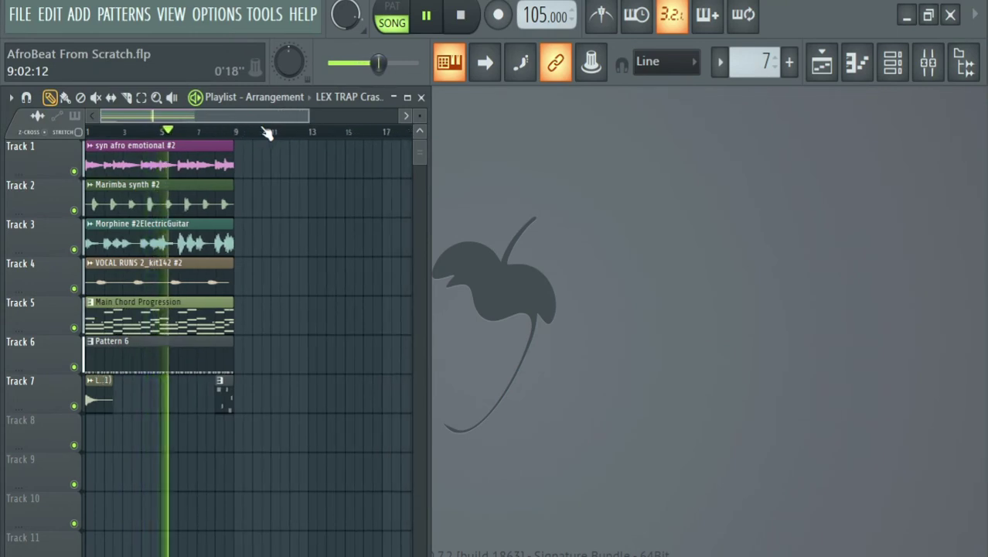
pyautogui.click(34, 15)
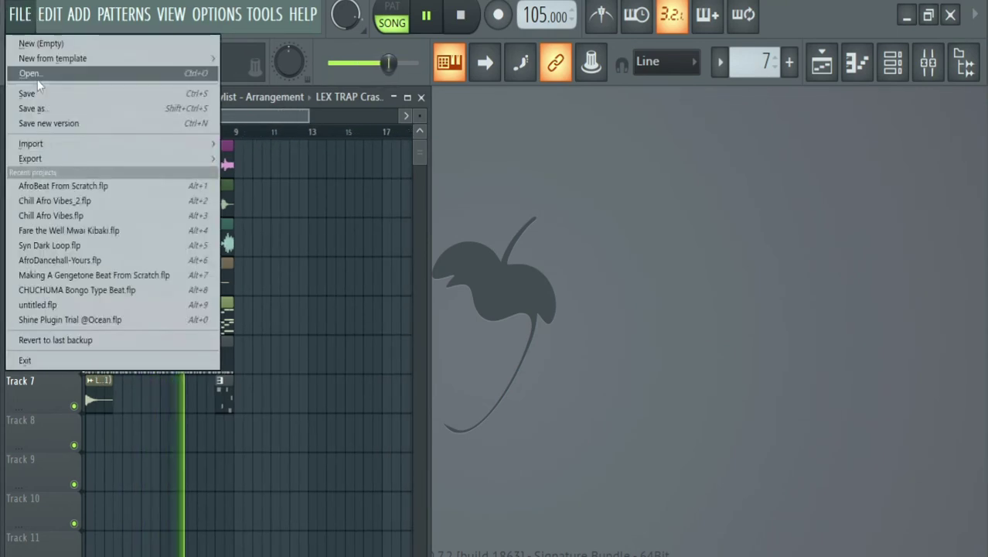
pyautogui.click(65, 92)
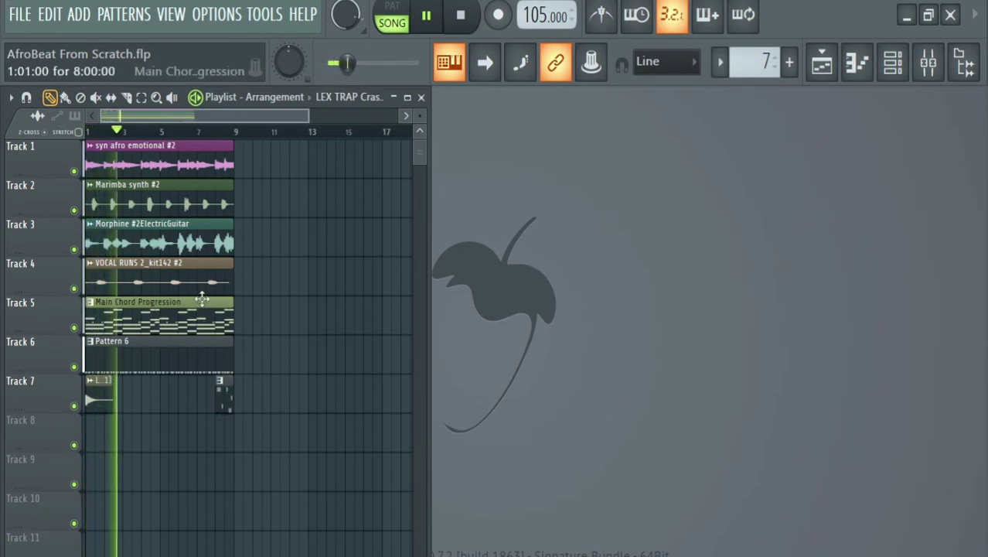
# Step: Open the Main Chord Progression pattern and add the Purity generator as a new channel
pyautogui.doubleClick(205, 323)
pyautogui.press('space')
pyautogui.click(120, 404)
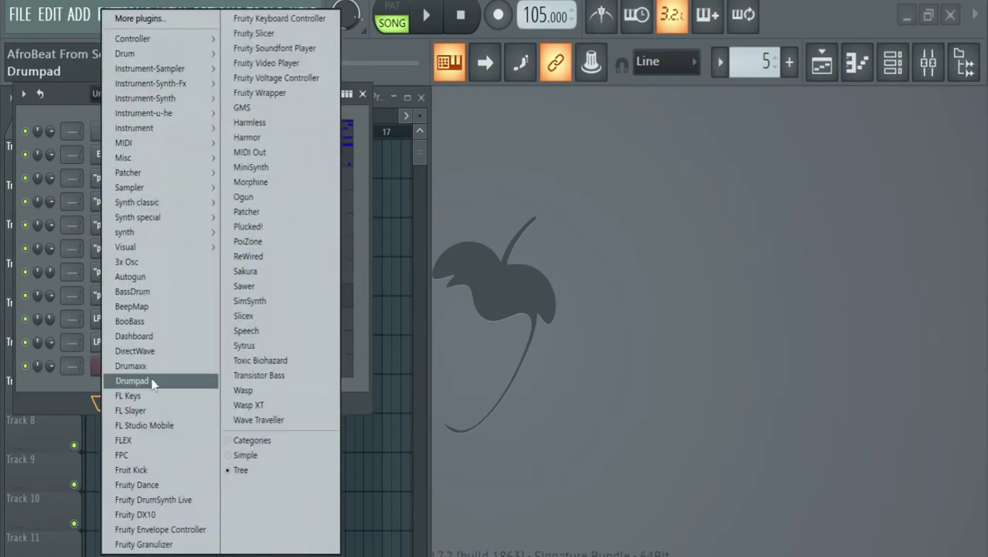
pyautogui.click(197, 19)
pyautogui.scroll(-20, 186, 391)
pyautogui.scroll(-2, 135, 427)
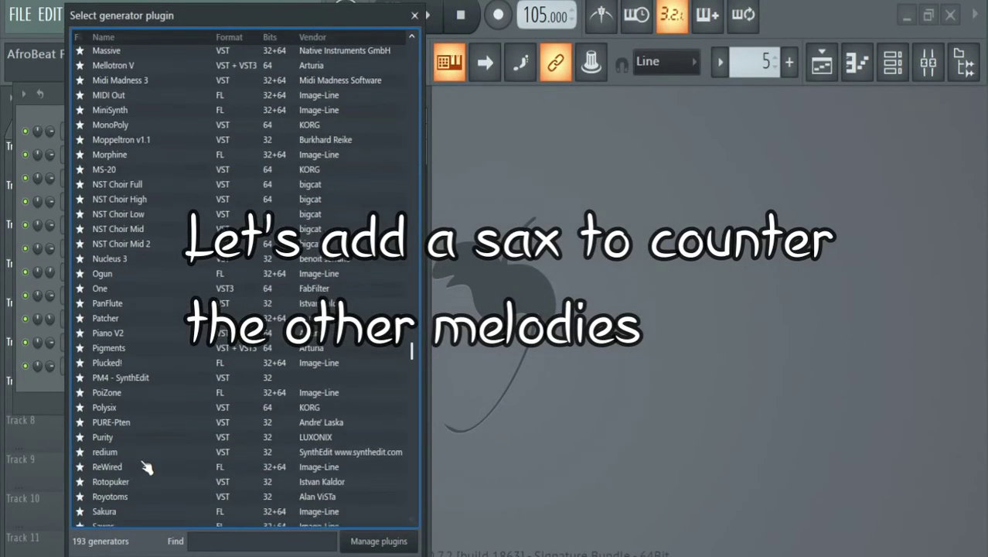
pyautogui.doubleClick(133, 437)
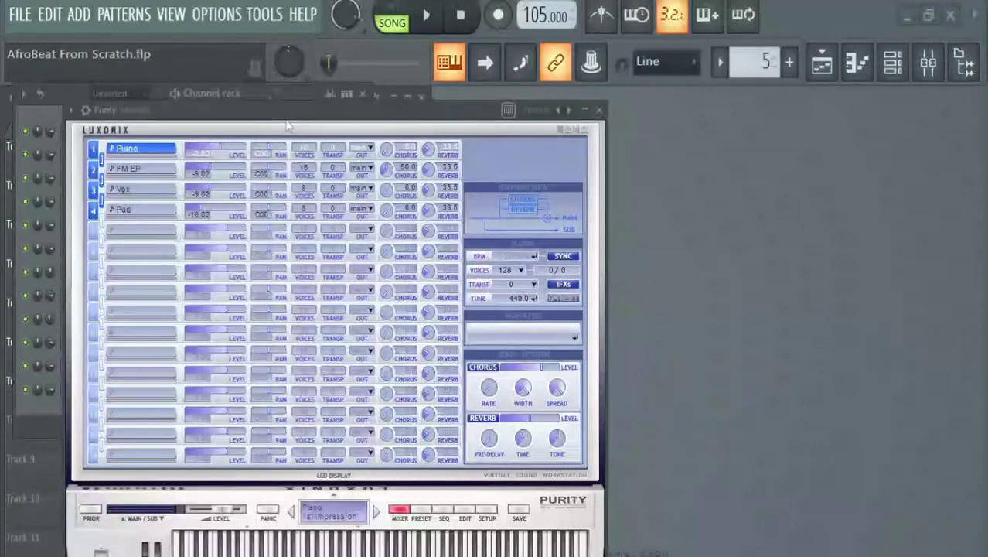
# Step: Choose a saxophone preset in Purity, audition it, and open the channel's piano roll
pyautogui.moveTo(287, 113); pyautogui.dragTo(75, 84)
pyautogui.click(210, 482)
pyautogui.click(326, 130)
pyautogui.click(166, 137)
pyautogui.moveTo(184, 82); pyautogui.dragTo(158, 150)
pyautogui.press('space')
pyautogui.press('space')
pyautogui.click(316, 145)
pyautogui.click(220, 395)
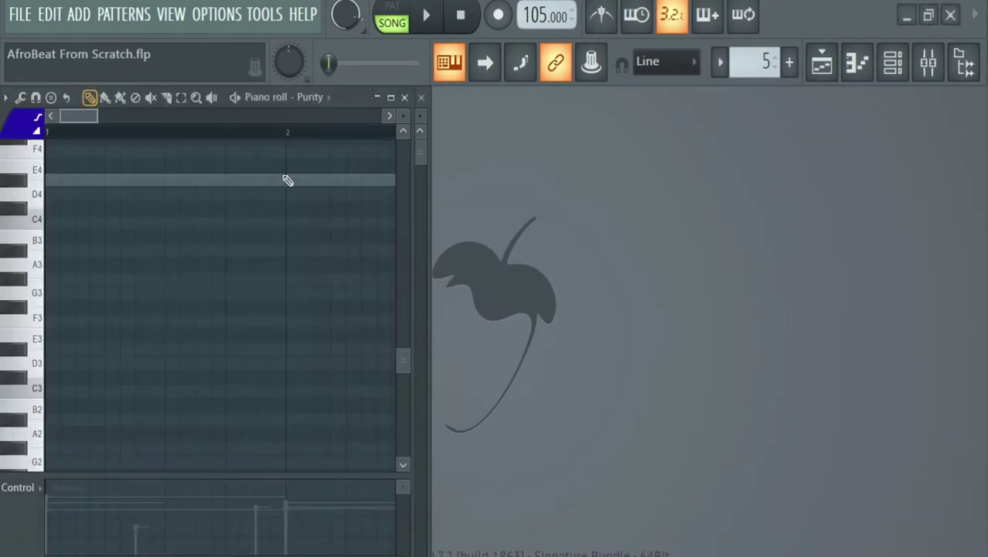
# Step: Audition the sax pitches and place D#4 notes on steps 3, 7, 11 and 15 of bar 1 during playback
pyautogui.scroll(2, 10, 274)
pyautogui.click(14, 279)
pyautogui.click(20, 260)
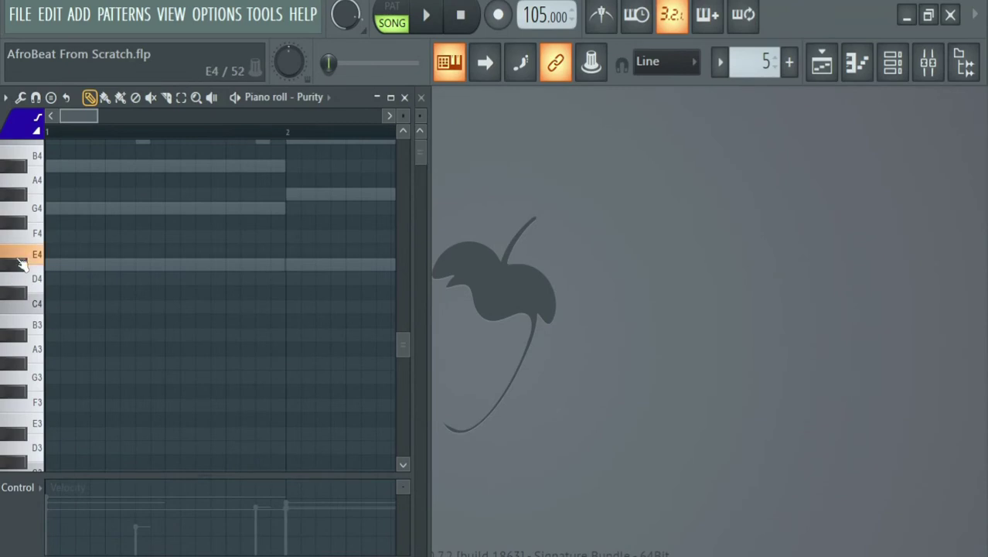
pyautogui.click(82, 266)
pyautogui.press('space')
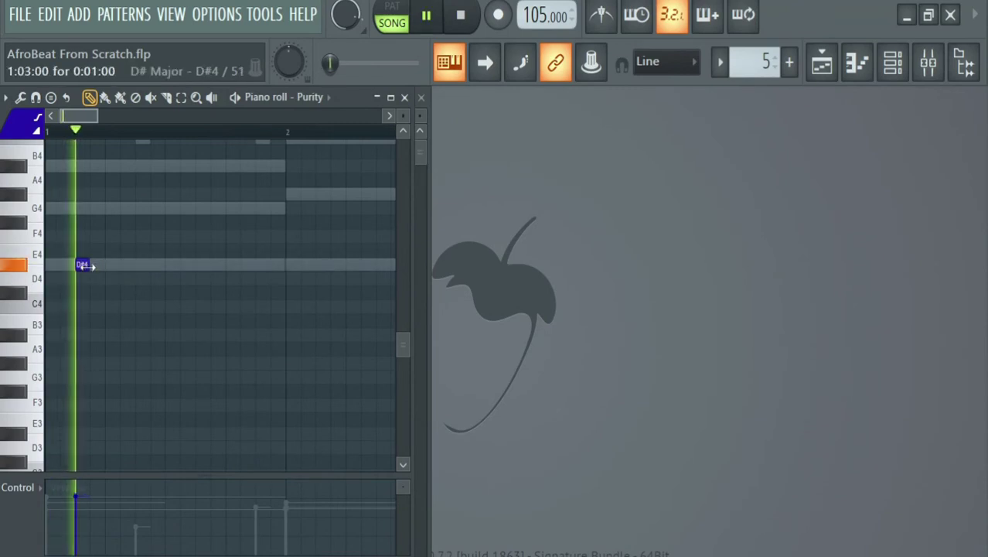
pyautogui.click(202, 264)
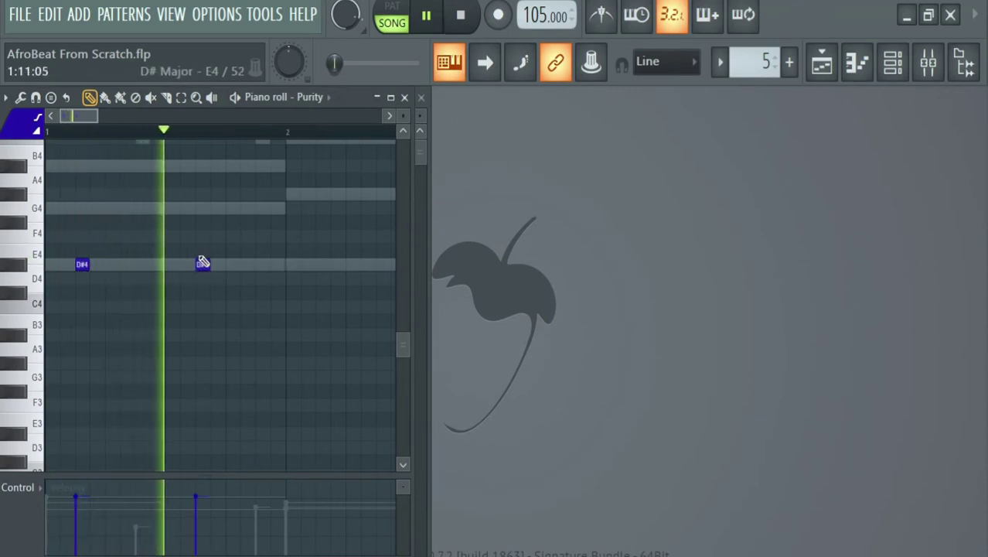
pyautogui.click(140, 265)
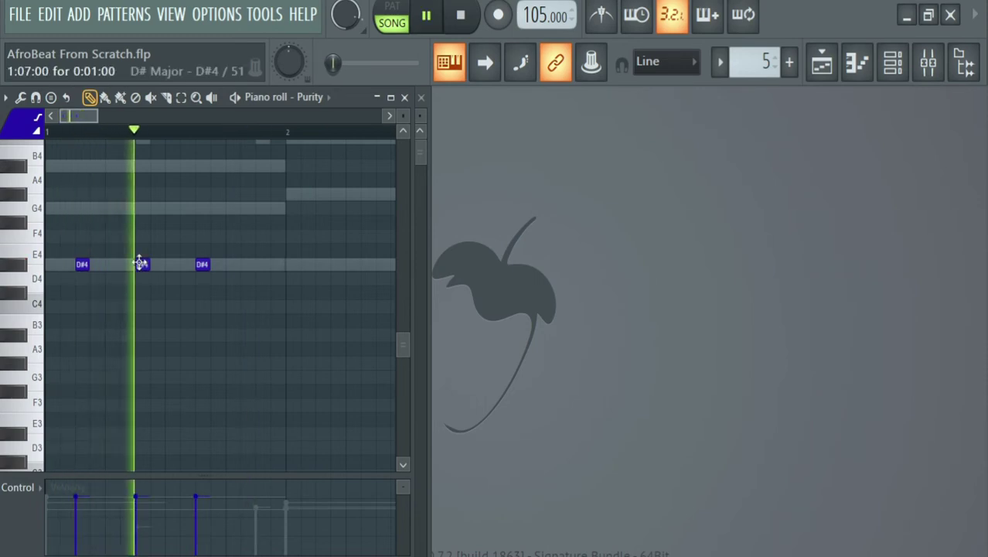
pyautogui.click(262, 264)
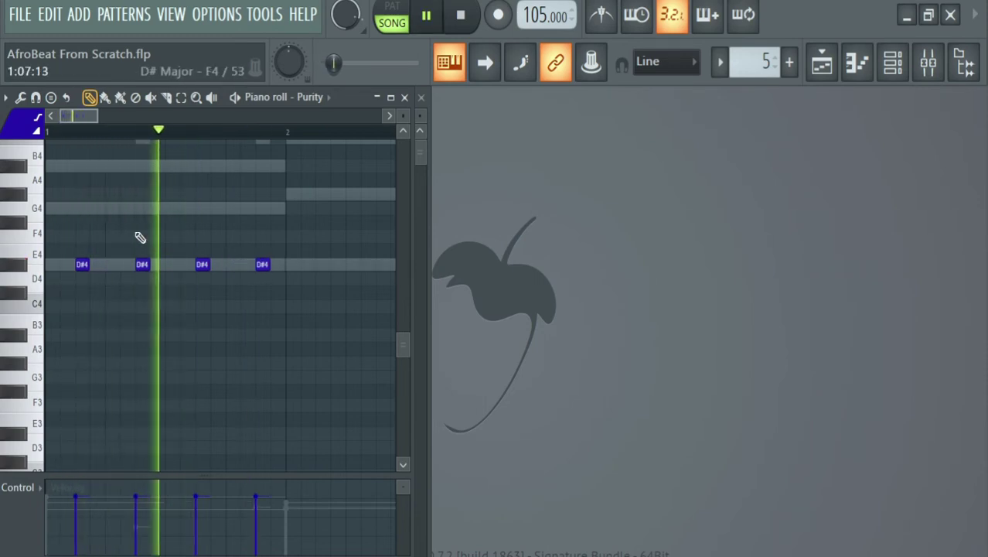
# Step: Delete the sax notes on steps 7 and 15 of bar 1, and extend the melody with notes in bar 2
pyautogui.scroll(-1, 233, 133)
pyautogui.rightClick(111, 267)
pyautogui.rightClick(192, 266)
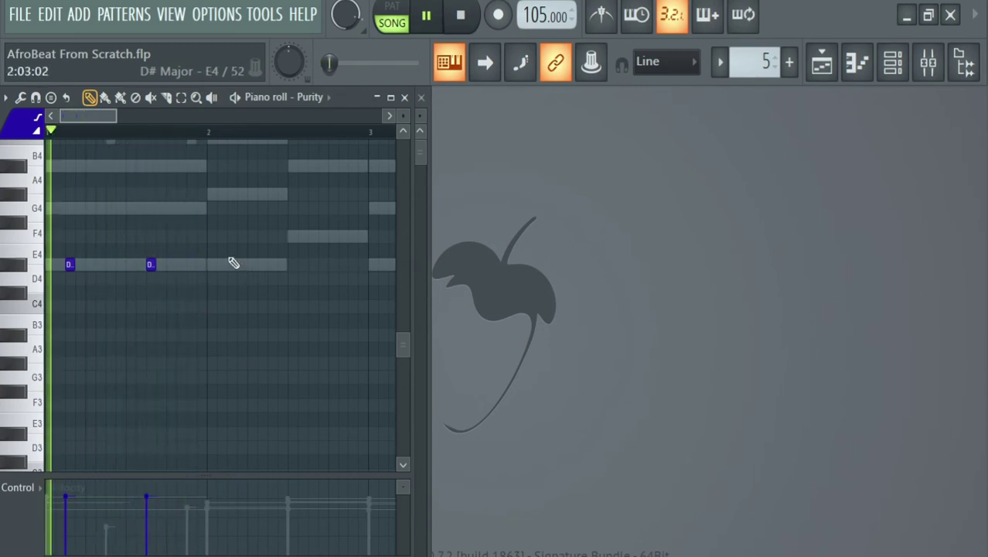
pyautogui.click(229, 264)
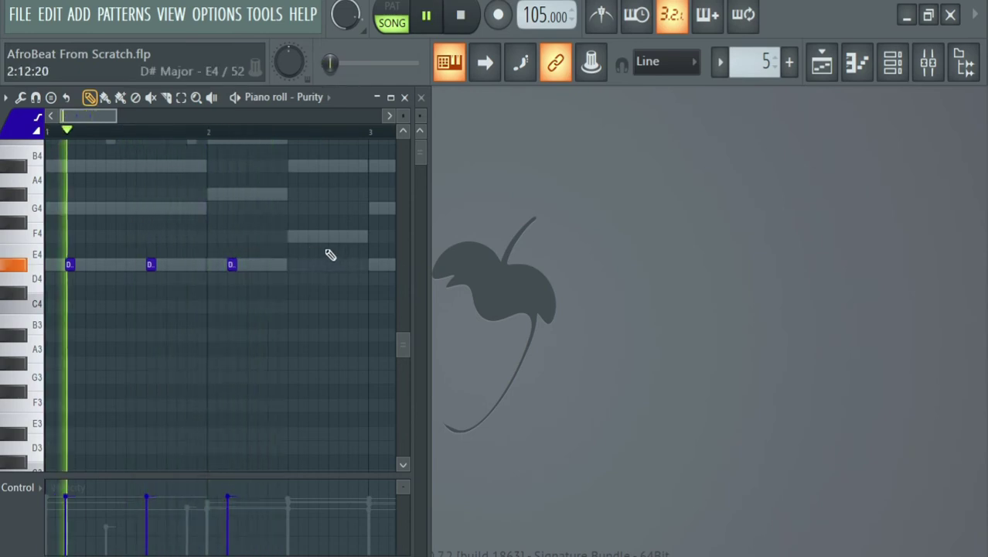
pyautogui.scroll(-3, 248, 131)
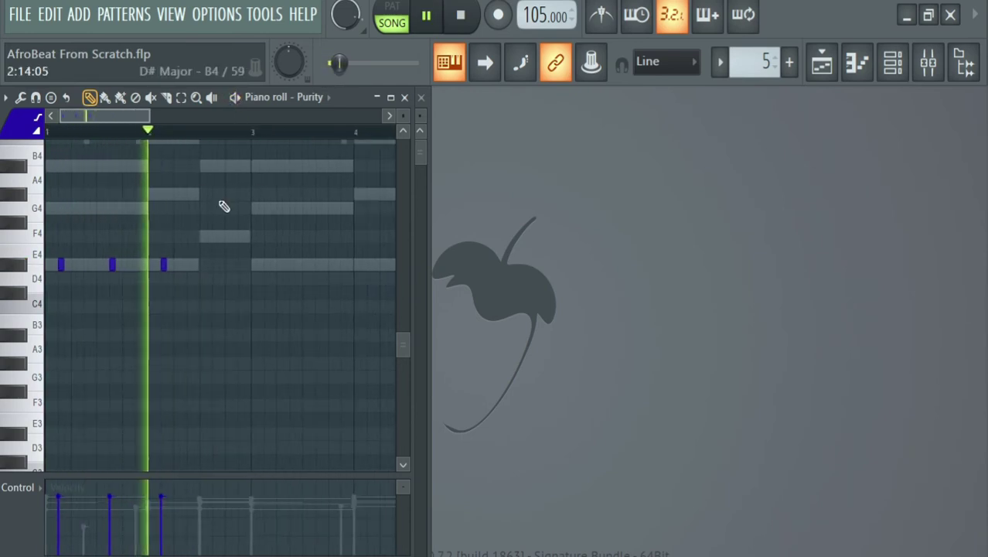
pyautogui.moveTo(163, 263); pyautogui.dragTo(166, 187)
pyautogui.click(228, 237)
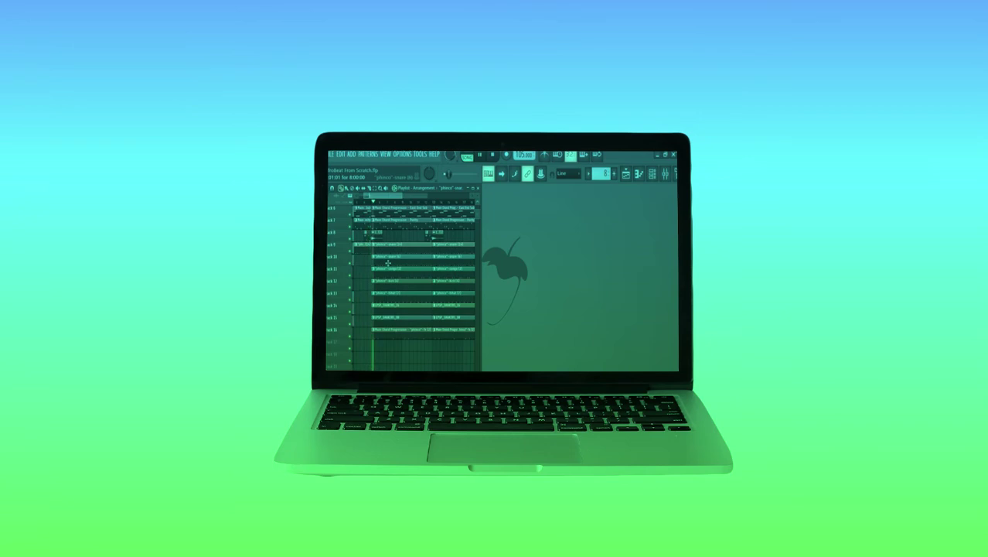
# Step: Make the kick pattern clip unique and replace its notes with a new kick variation in pattern 13
pyautogui.press('space')
pyautogui.click(374, 280)
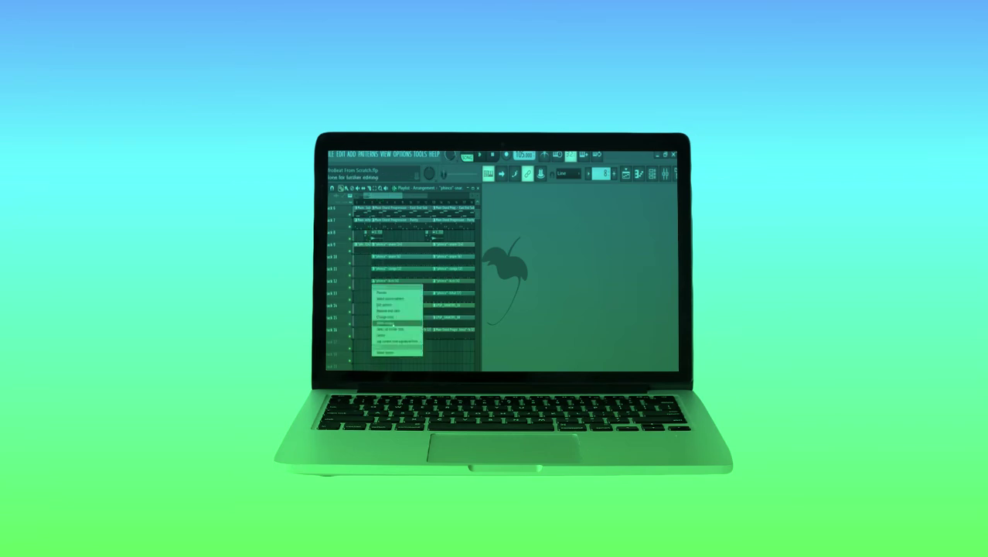
pyautogui.click(396, 329)
pyautogui.doubleClick(389, 287)
pyautogui.hotkey('ctrl', 'a')
pyautogui.press('Delete')
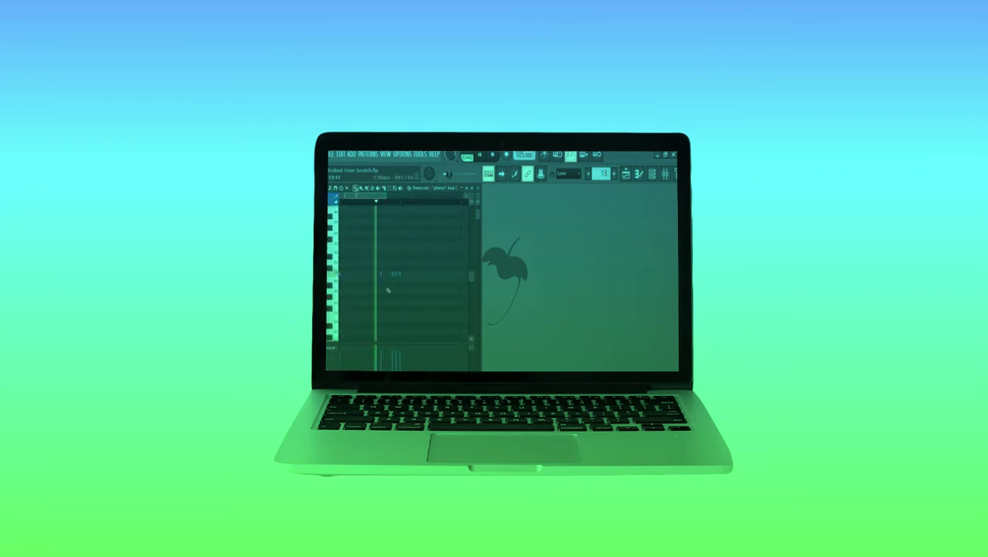
pyautogui.click(386, 203)
pyautogui.click(393, 275)
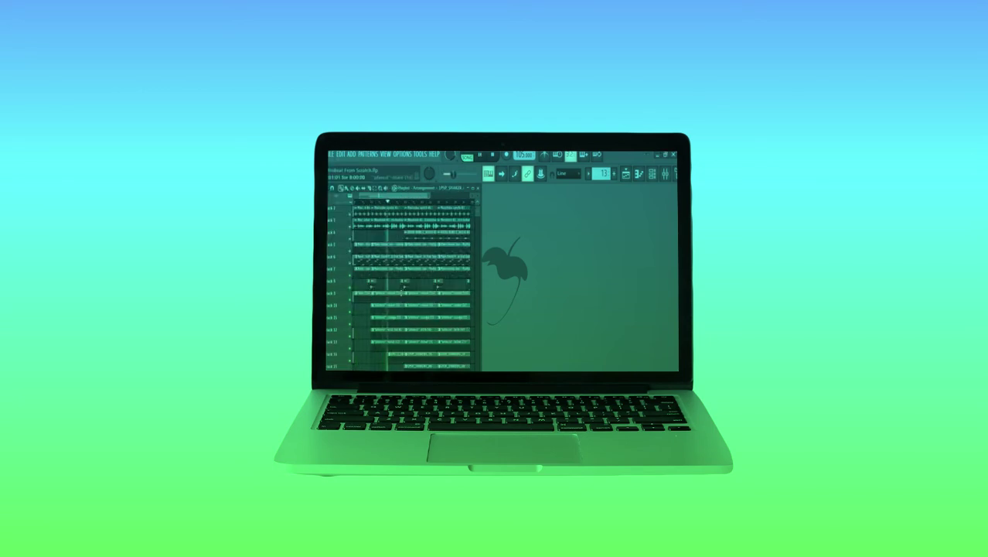
pyautogui.scroll(-1, 401, 293)
pyautogui.scroll(-7, 407, 287)
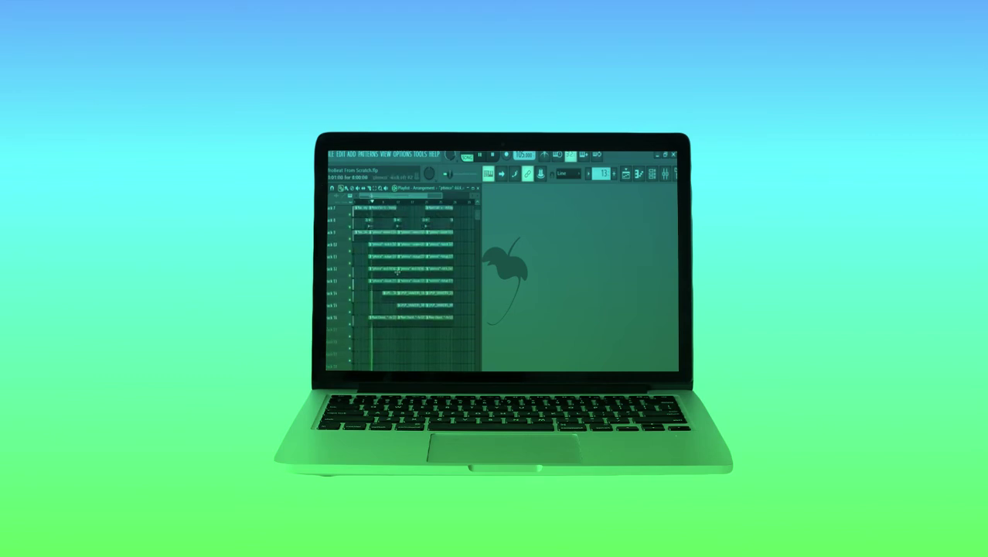
pyautogui.scroll(5, 412, 205)
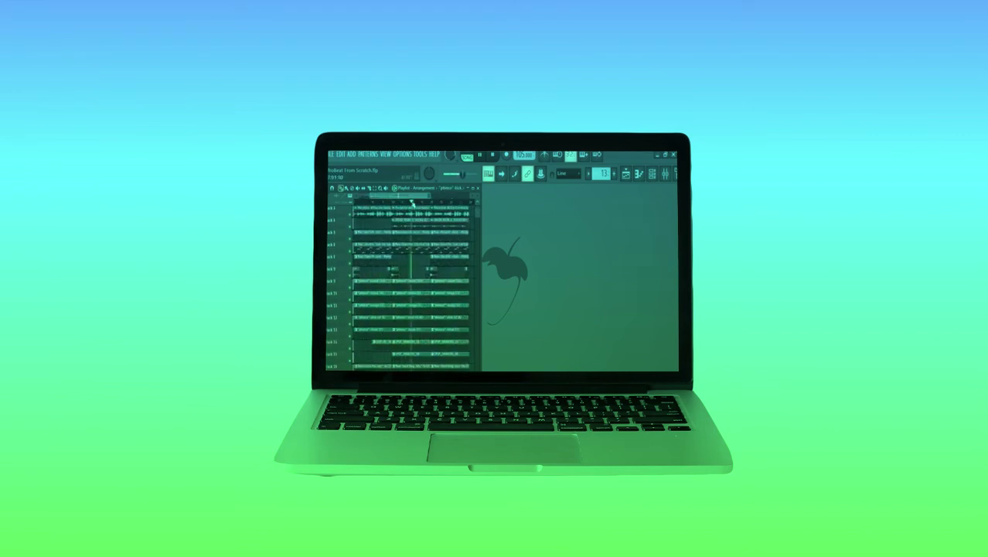
# Step: Add time markers along the playlist timeline to label the sections of the arrangement
pyautogui.scroll(-4, 409, 249)
pyautogui.scroll(3, 437, 207)
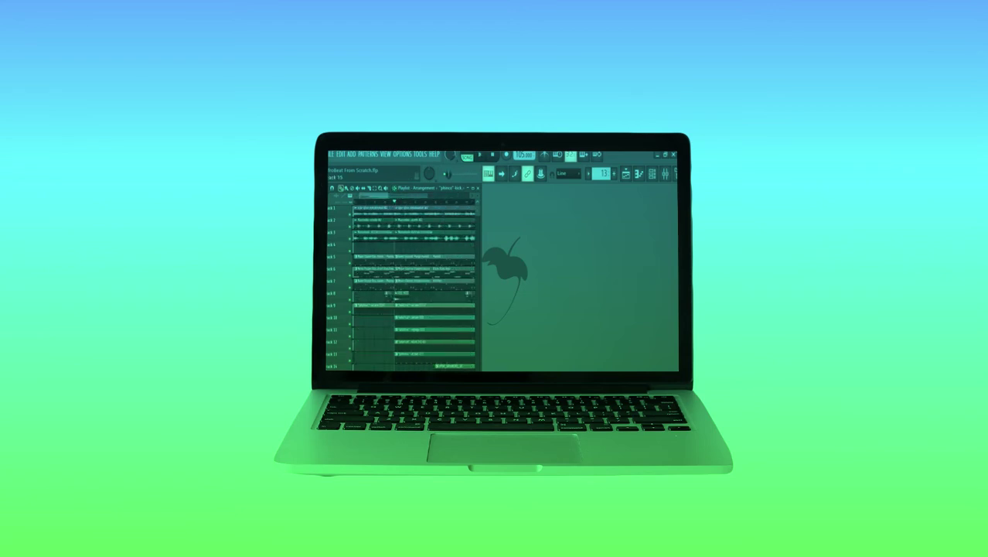
pyautogui.hotkey('ctrl', 't')
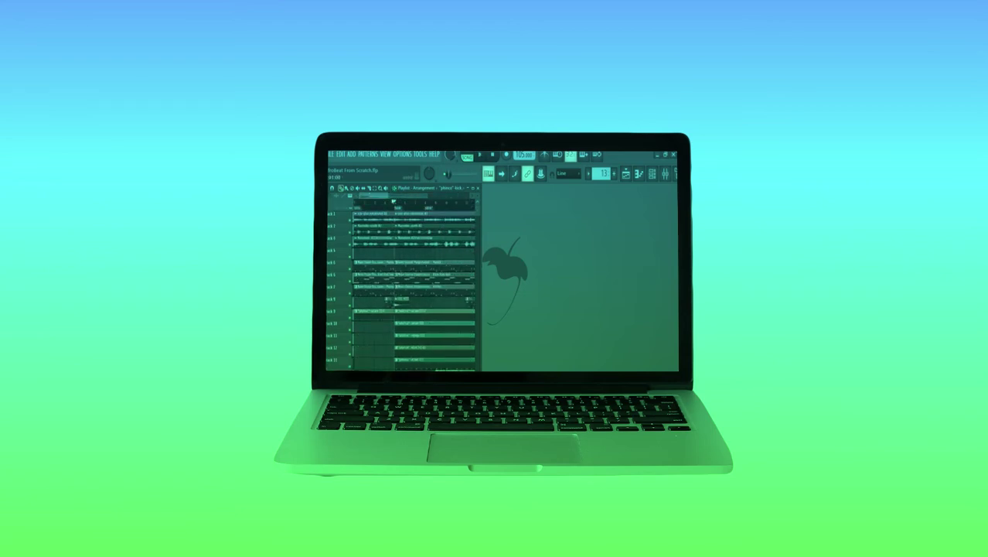
pyautogui.scroll(-1, 422, 255)
pyautogui.hotkey('ctrl', 'shift', 's')
pyautogui.click(490, 155)
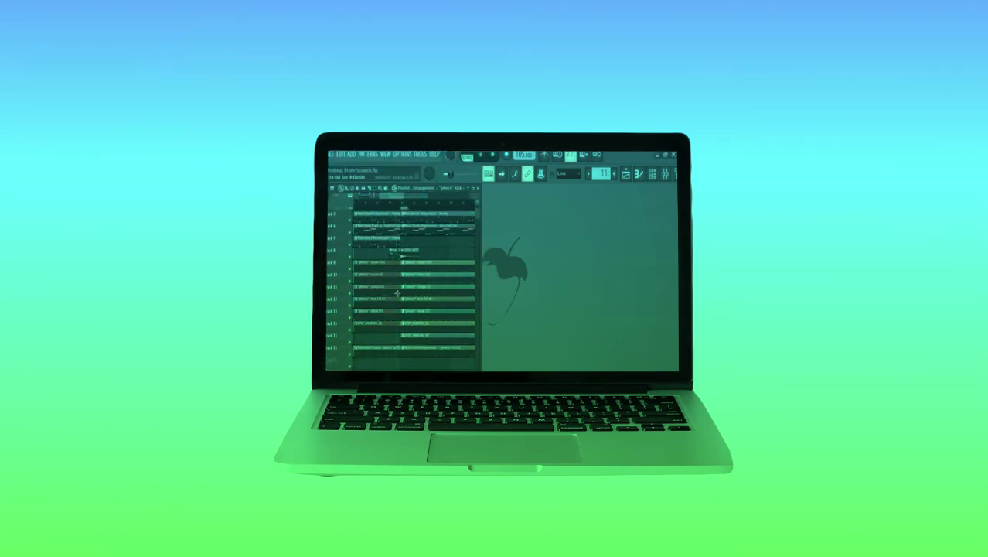
# Step: Delete track 5 from the playlist so the tracks below it close the gap in the arrangement
pyautogui.scroll(3, 395, 279)
pyautogui.scroll(-2, 426, 209)
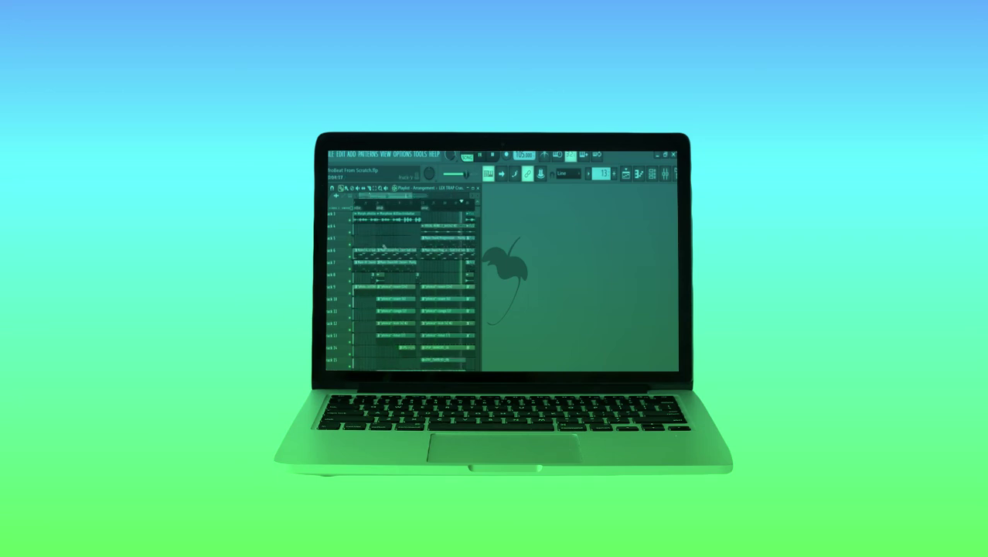
pyautogui.rightClick(343, 234)
pyautogui.click(354, 357)
pyautogui.rightClick(337, 235)
pyautogui.click(352, 356)
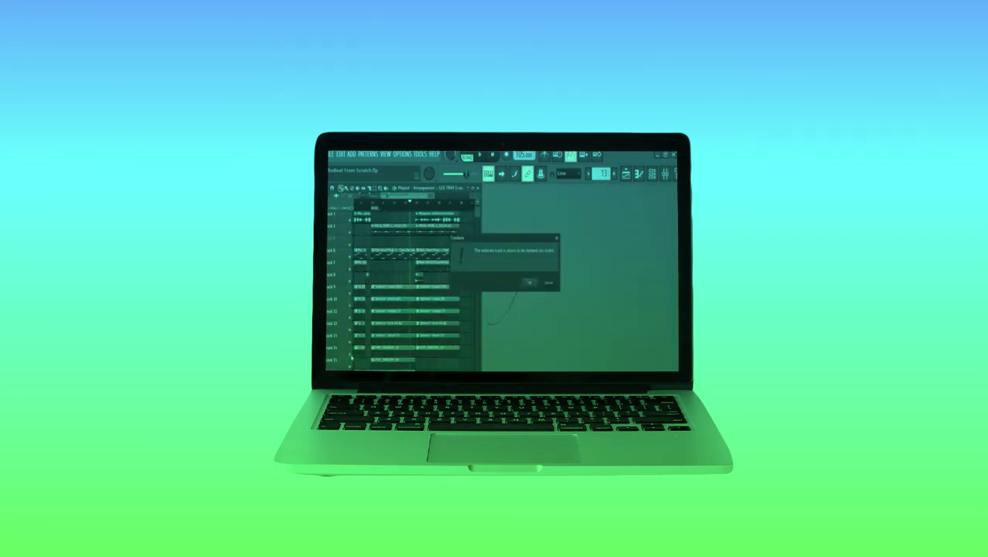
pyautogui.click(529, 281)
pyautogui.moveTo(405, 198); pyautogui.dragTo(410, 209)
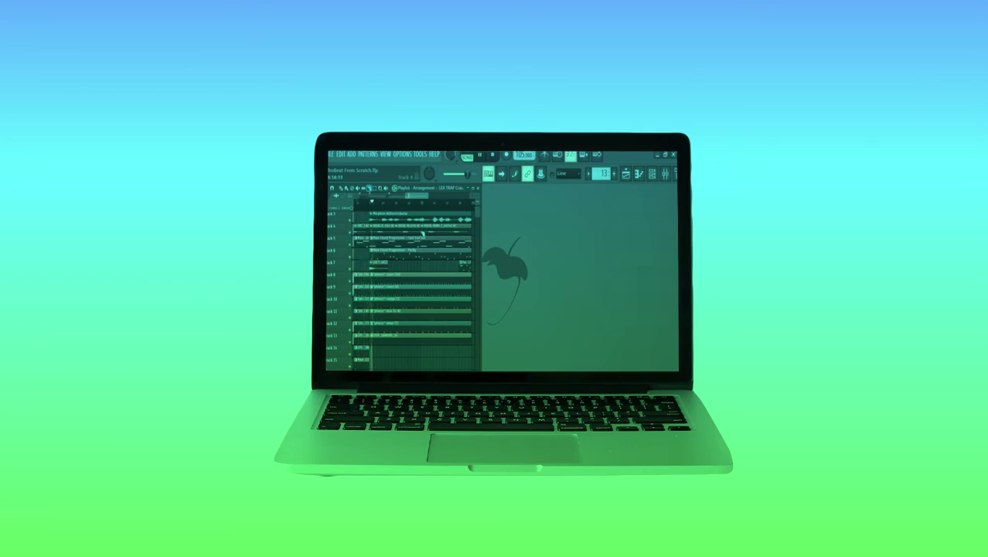